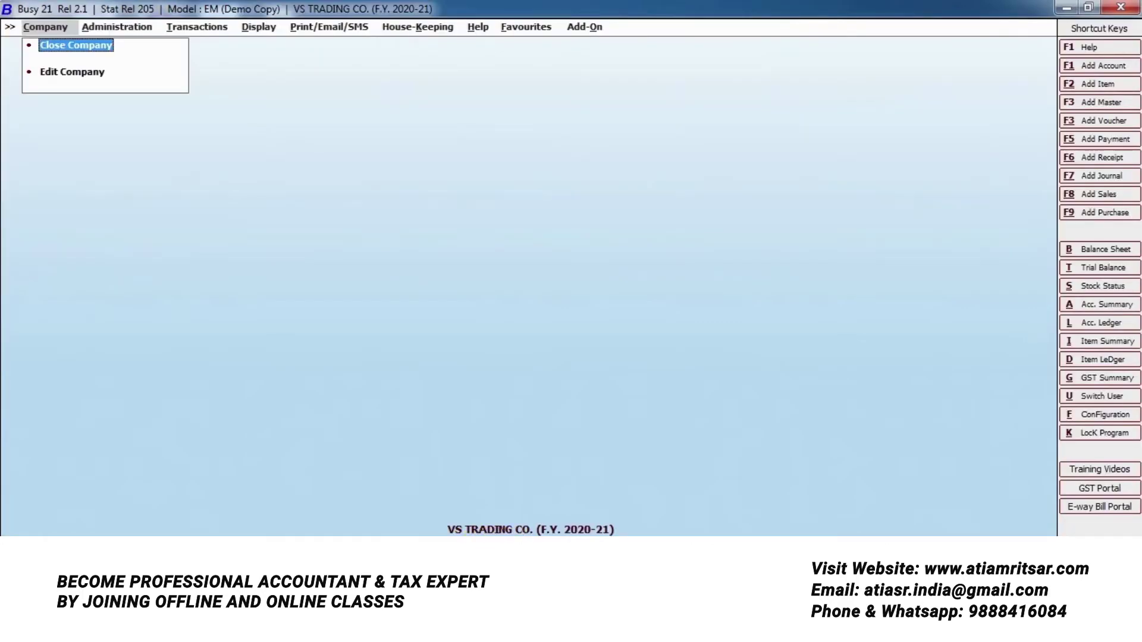
- Circle the VS TRADING CO. company title, clear it, and bring up the IGST PURCHASE.pdf invoice
mouse_move(664, 512)
mouse_down()
mouse_move(566, 488)
mouse_move(402, 525)
mouse_move(524, 554)
mouse_move(642, 517)
mouse_move(622, 504)
mouse_up()
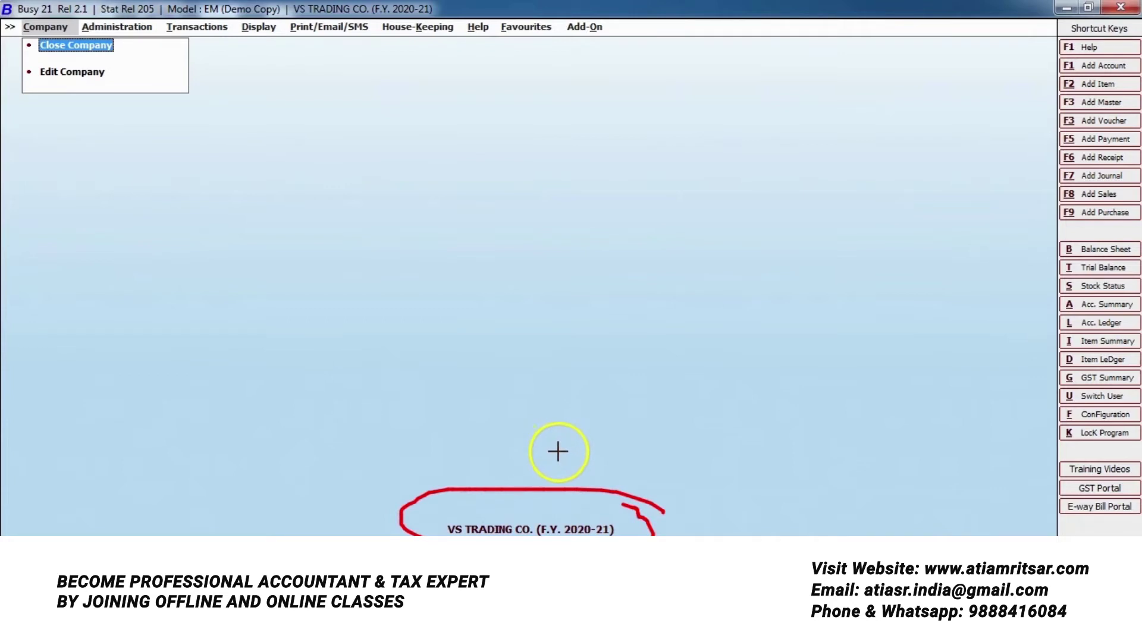
key(Escape)
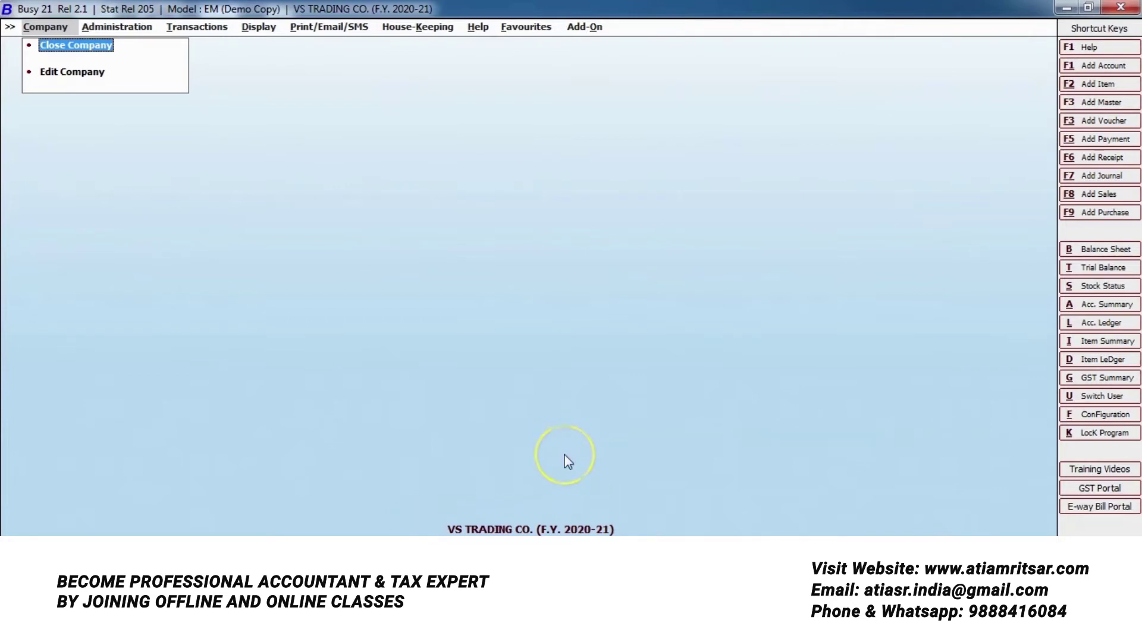
key(alt+Tab)
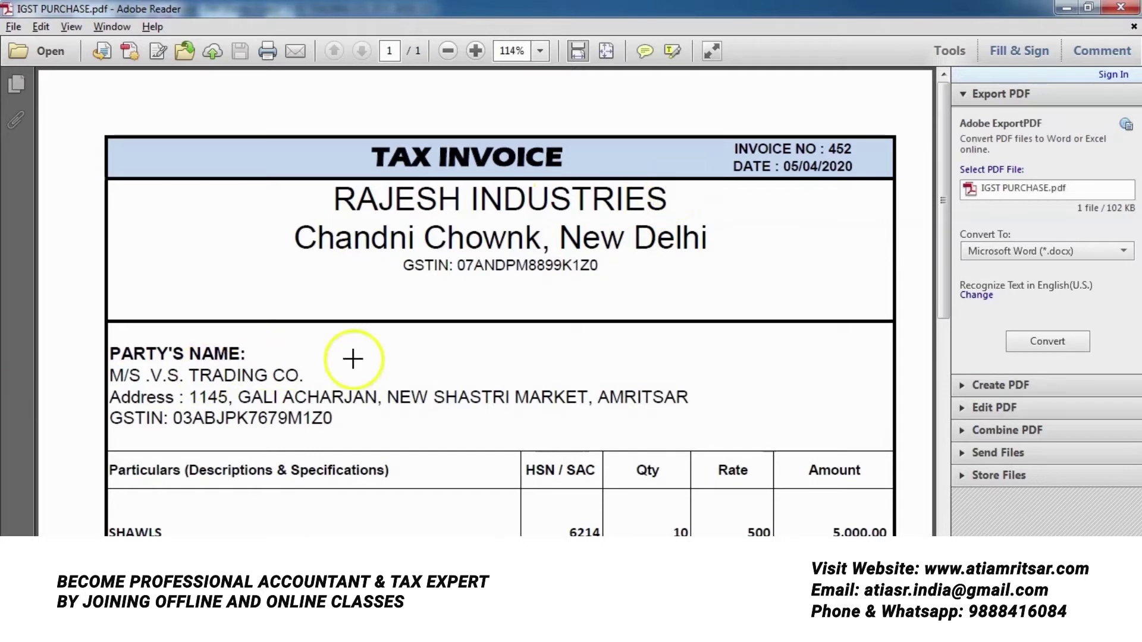
mouse_move(652, 350)
mouse_down()
mouse_move(443, 327)
mouse_move(150, 324)
mouse_move(71, 420)
mouse_move(339, 459)
mouse_move(678, 453)
mouse_move(657, 353)
mouse_up()
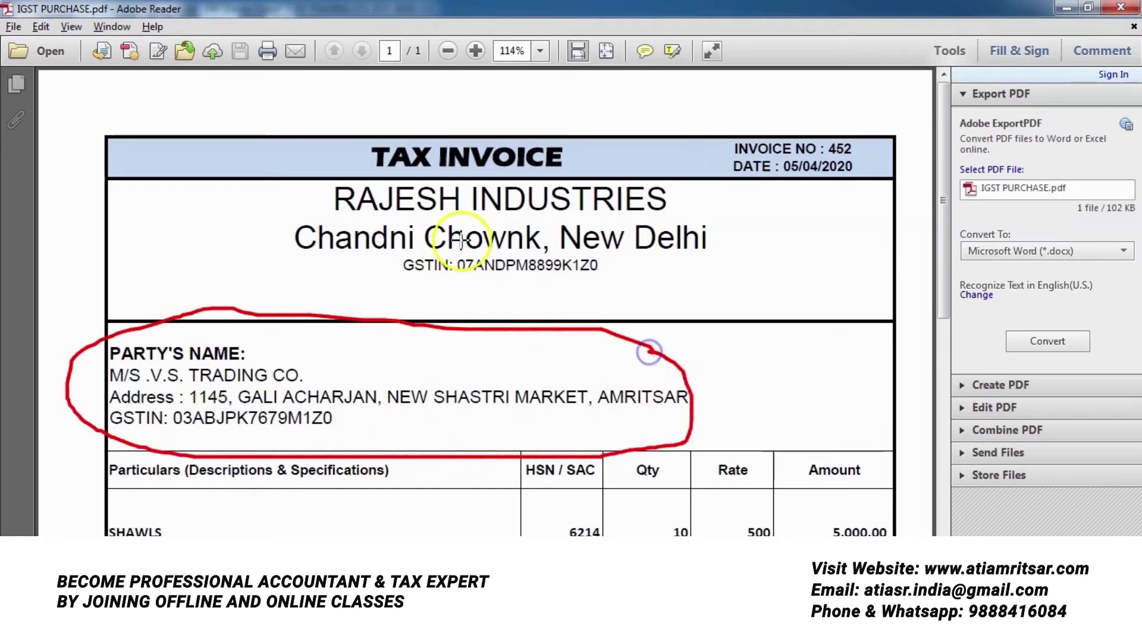
mouse_move(680, 159)
mouse_down()
mouse_move(341, 150)
mouse_move(315, 277)
mouse_move(629, 326)
mouse_move(709, 170)
mouse_move(678, 159)
mouse_up()
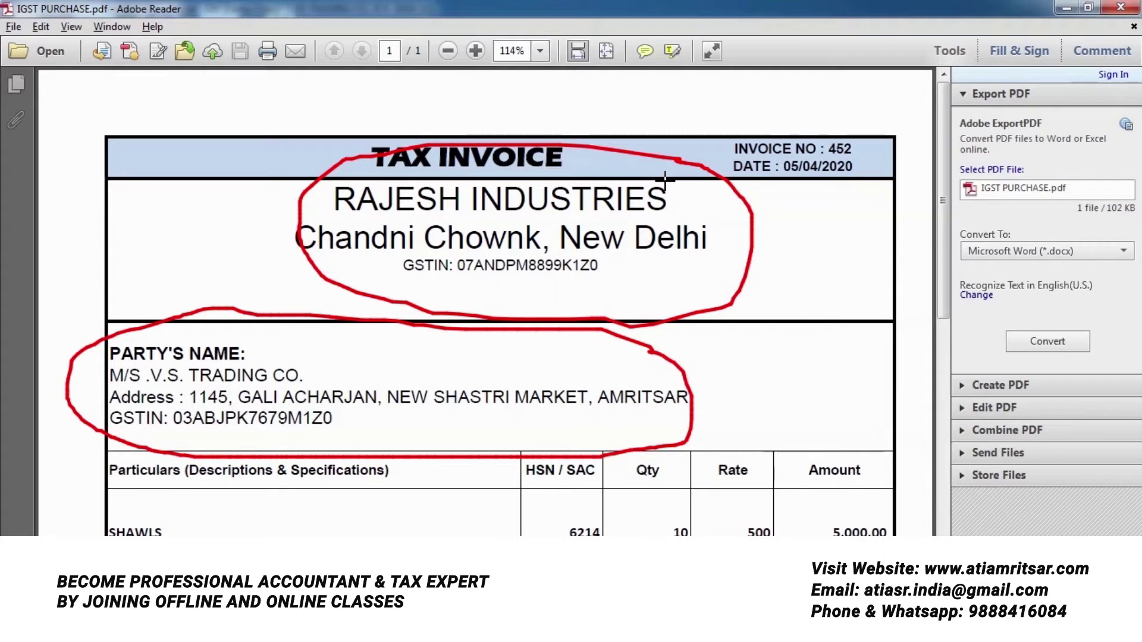
drag(142, 390, 208, 391)
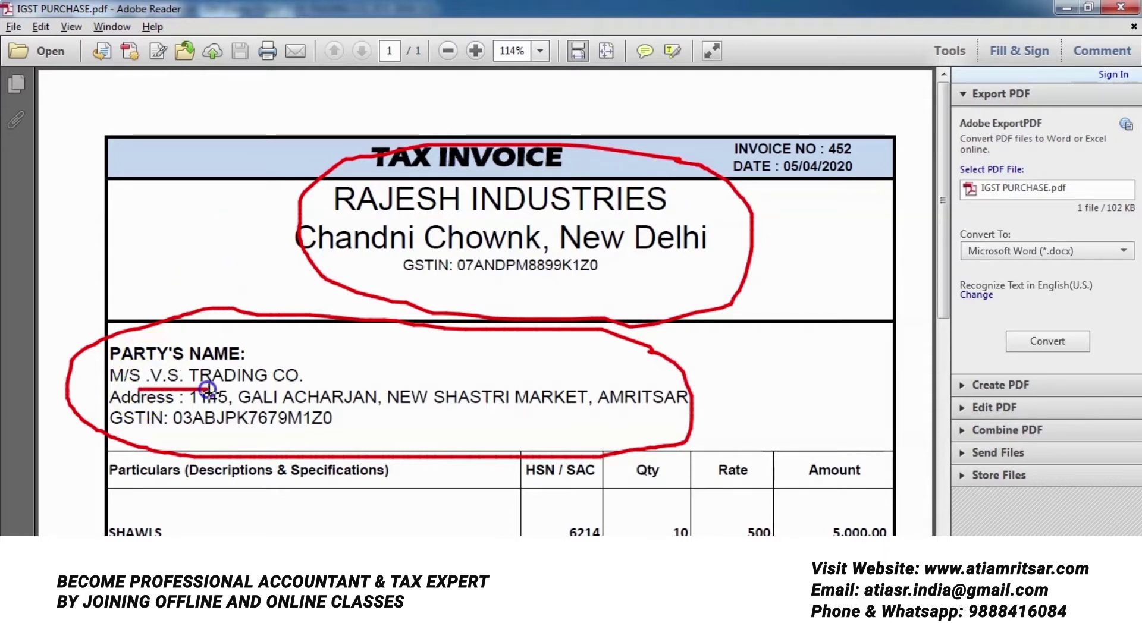
drag(360, 409, 563, 408)
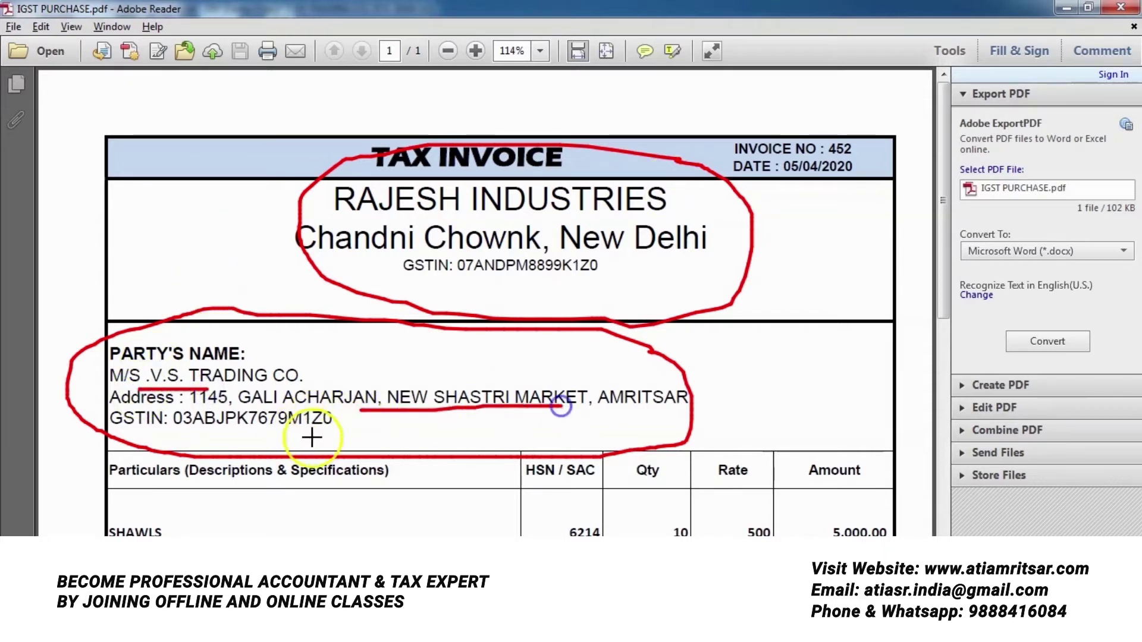
drag(179, 441, 335, 439)
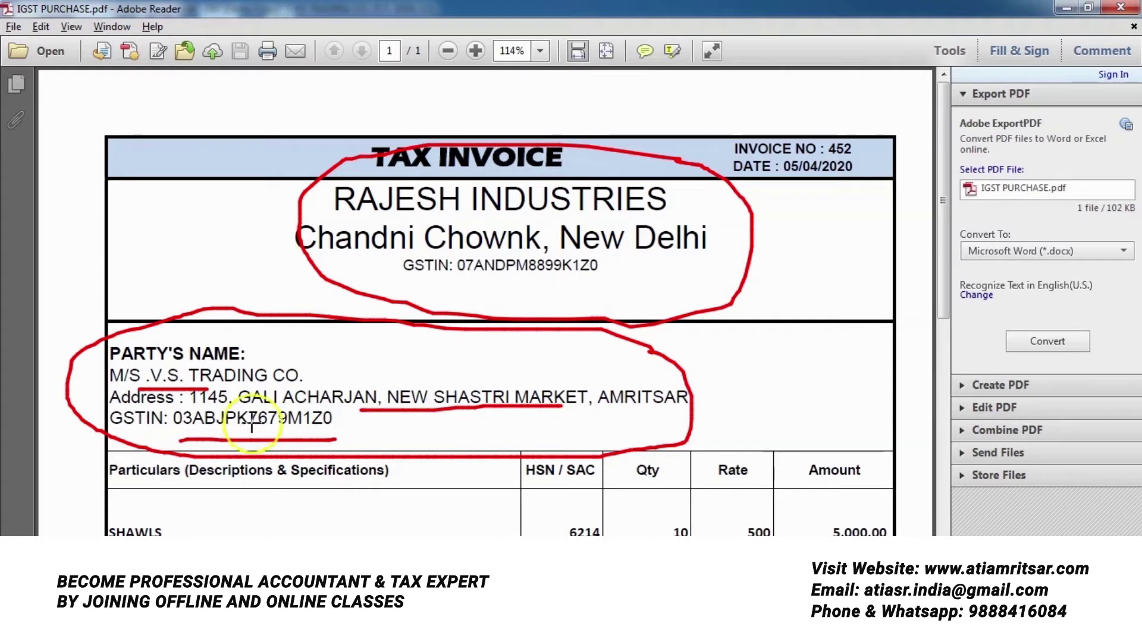
mouse_move(575, 94)
mouse_down()
mouse_move(500, 94)
mouse_move(344, 173)
mouse_move(586, 177)
mouse_move(531, 98)
mouse_up()
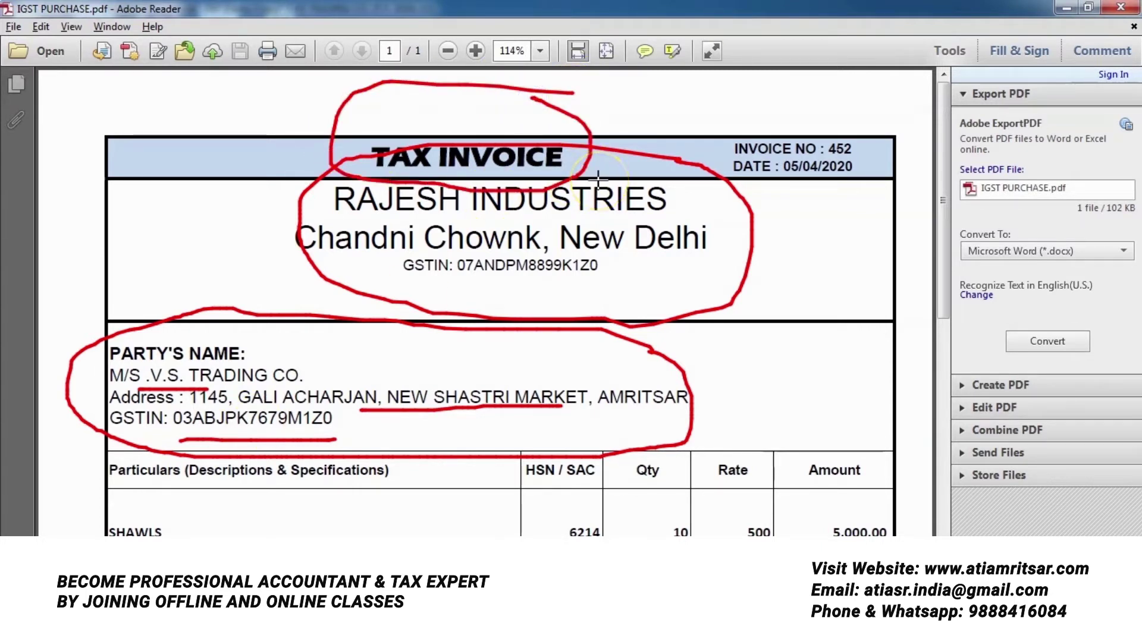
- Mark the invoice number, date, party name, address and GSTIN on the invoice
key(Escape)
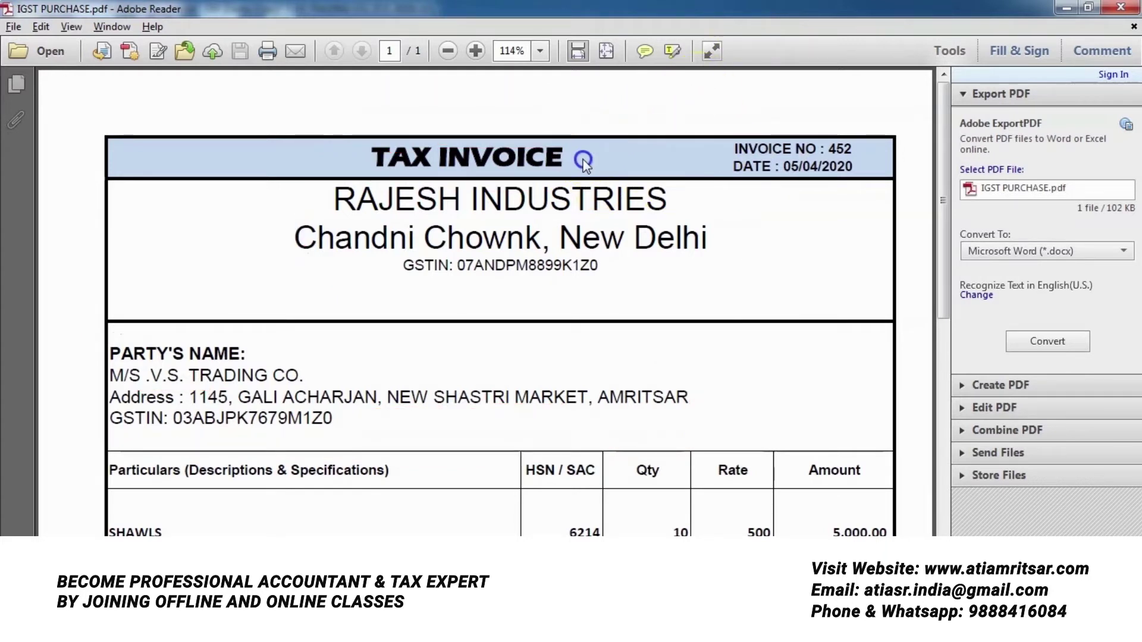
key(ctrl+2)
drag(595, 154, 685, 144)
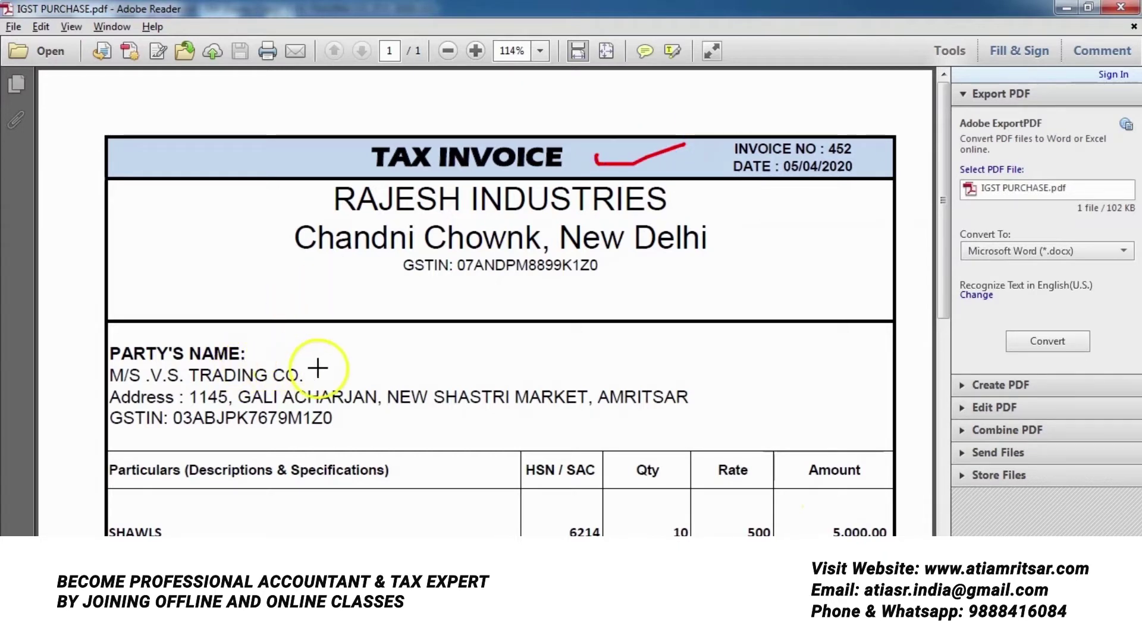
drag(318, 371, 421, 359)
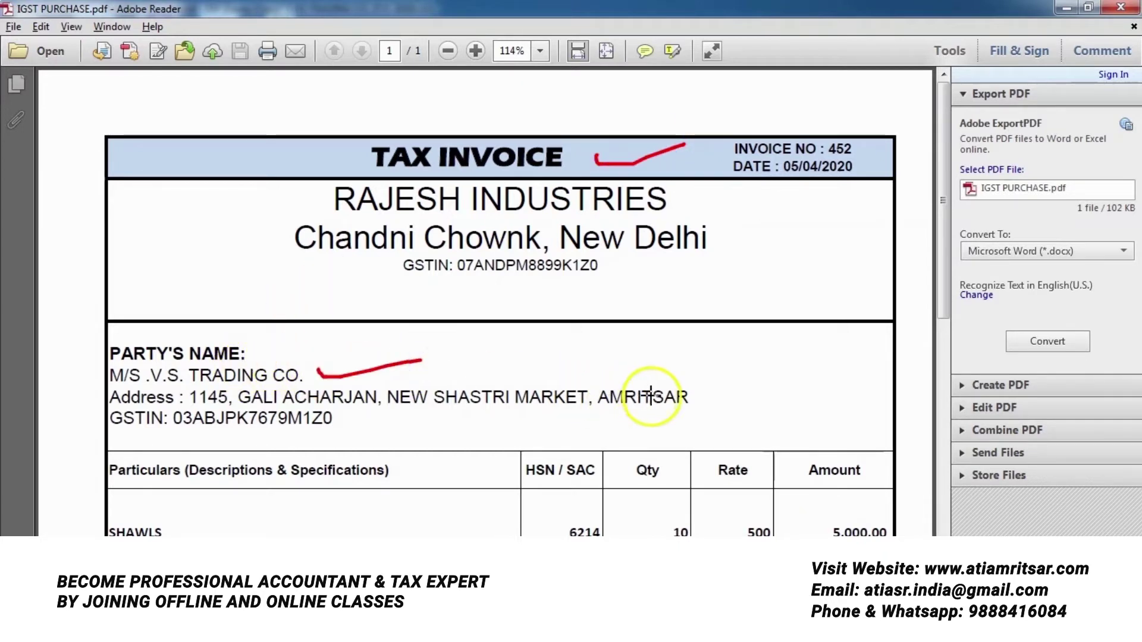
mouse_move(702, 392)
mouse_down()
mouse_move(716, 404)
mouse_move(819, 378)
mouse_up()
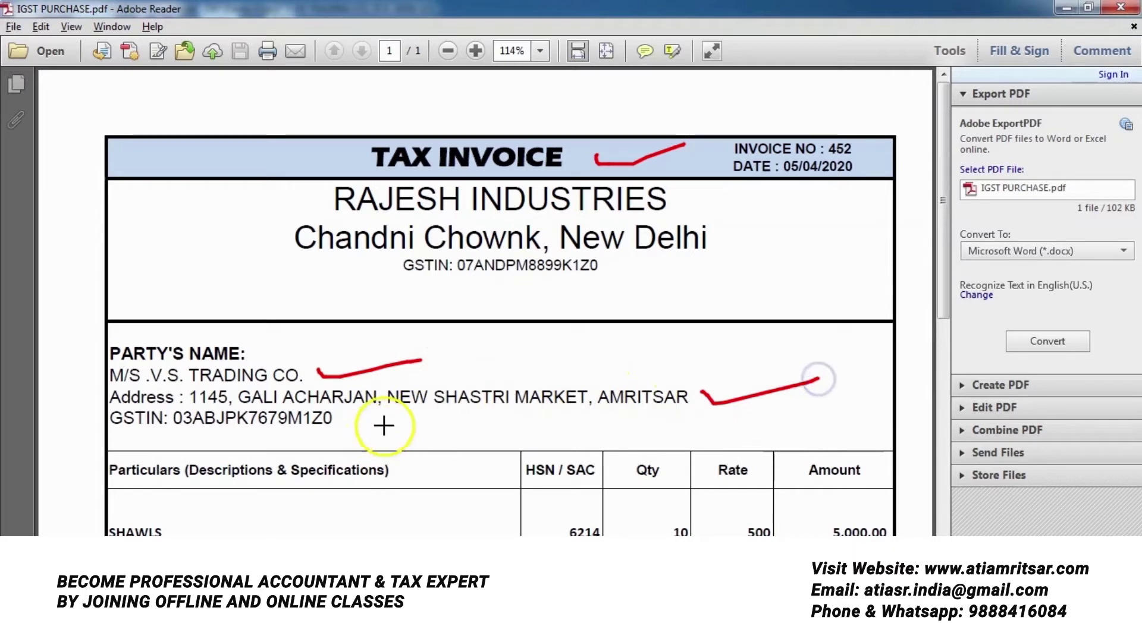
drag(358, 419, 514, 422)
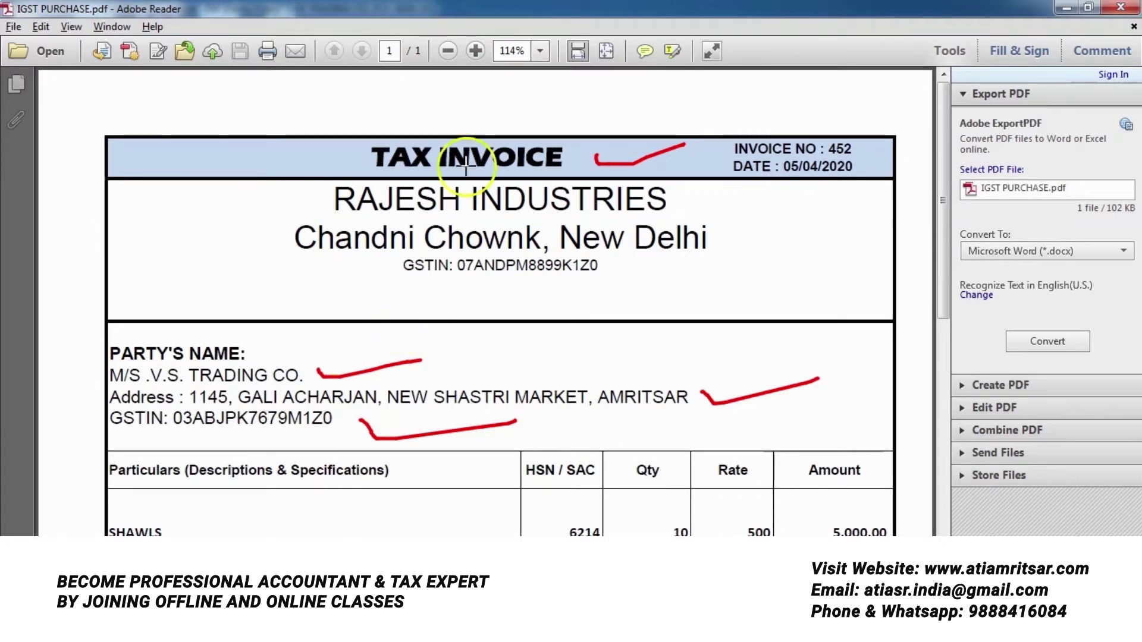
- Circle the seller's details and the SHAWLS item line, then clear the markings and return to Busy 21
mouse_move(670, 169)
mouse_down()
mouse_move(424, 156)
mouse_move(256, 250)
mouse_move(467, 305)
mouse_move(739, 220)
mouse_move(669, 172)
mouse_up()
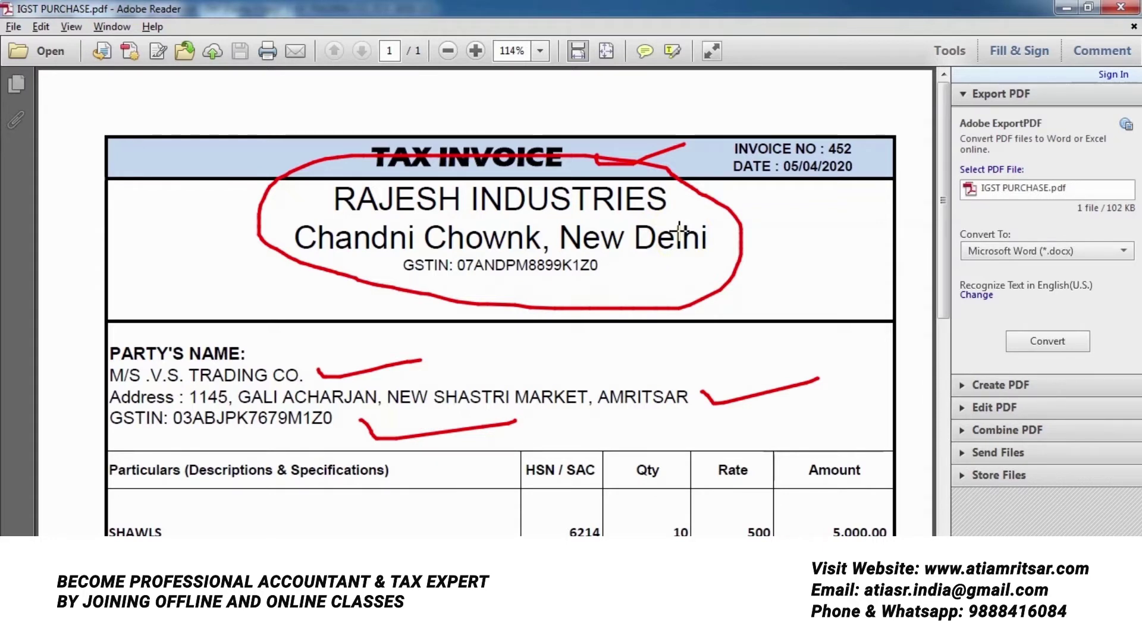
mouse_move(201, 507)
mouse_down()
mouse_move(148, 495)
mouse_move(75, 534)
mouse_up()
drag(209, 535, 203, 507)
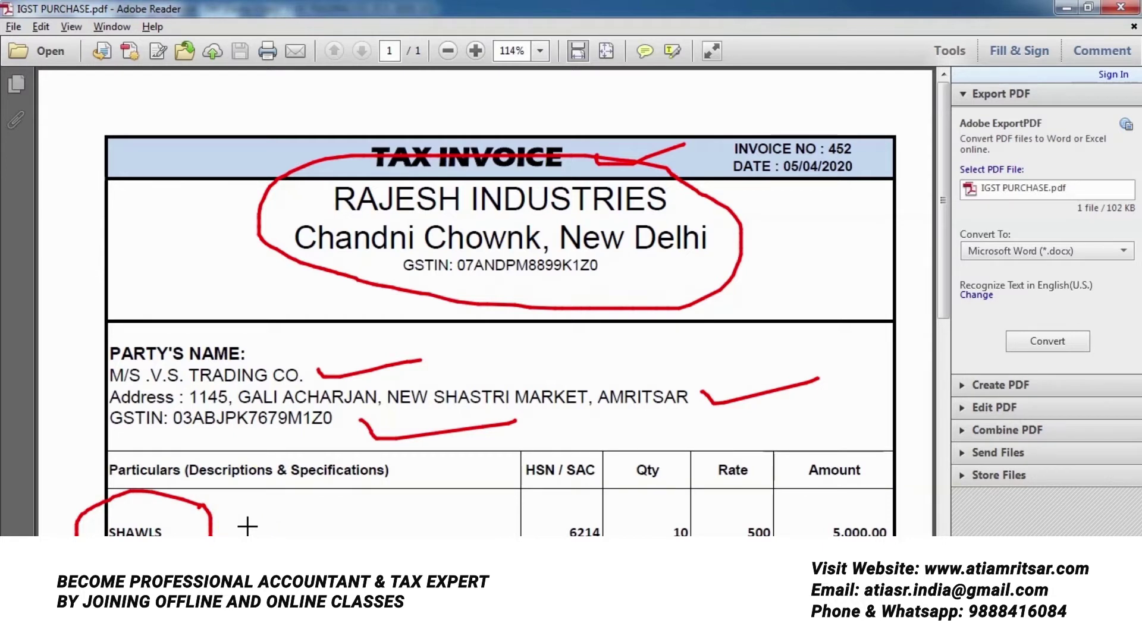
key(Escape)
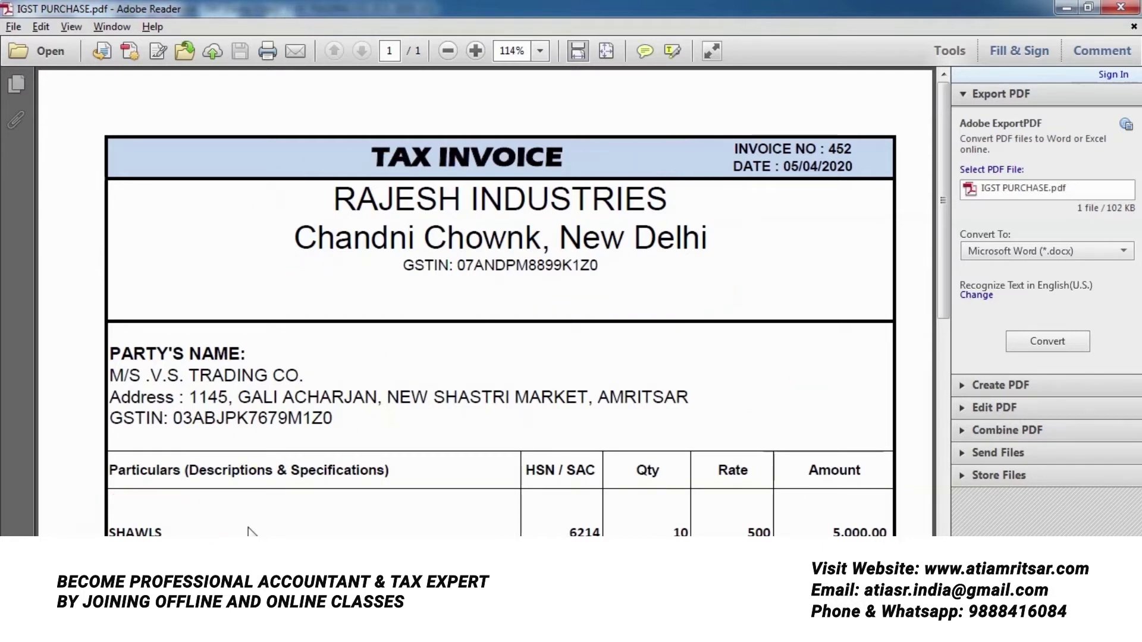
key(alt+Tab)
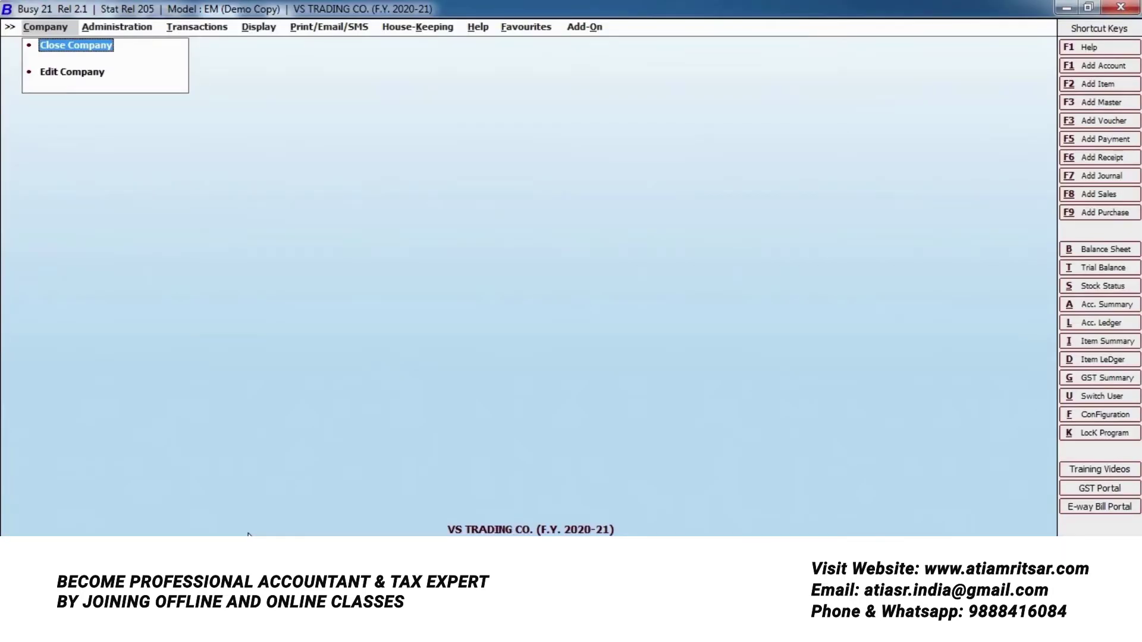
- Add account master 'Rajesh Industries', checking the invoice, and assign it to Sundry Creditors
key(Right)
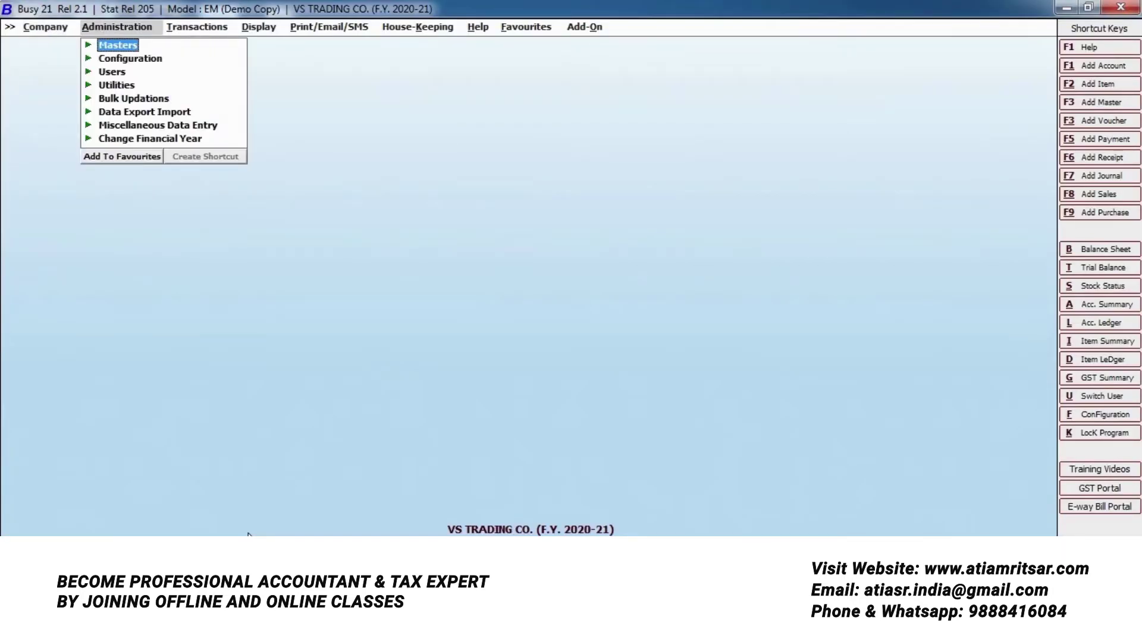
key(Return)
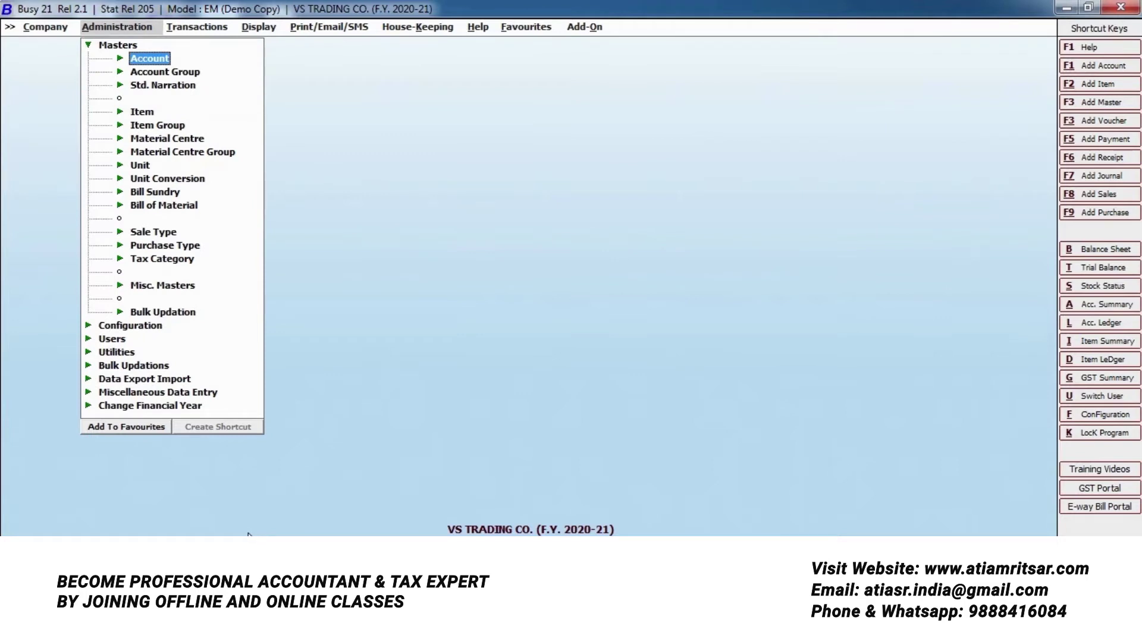
key(Return)
key(Return)
text(Rajesh Industries)
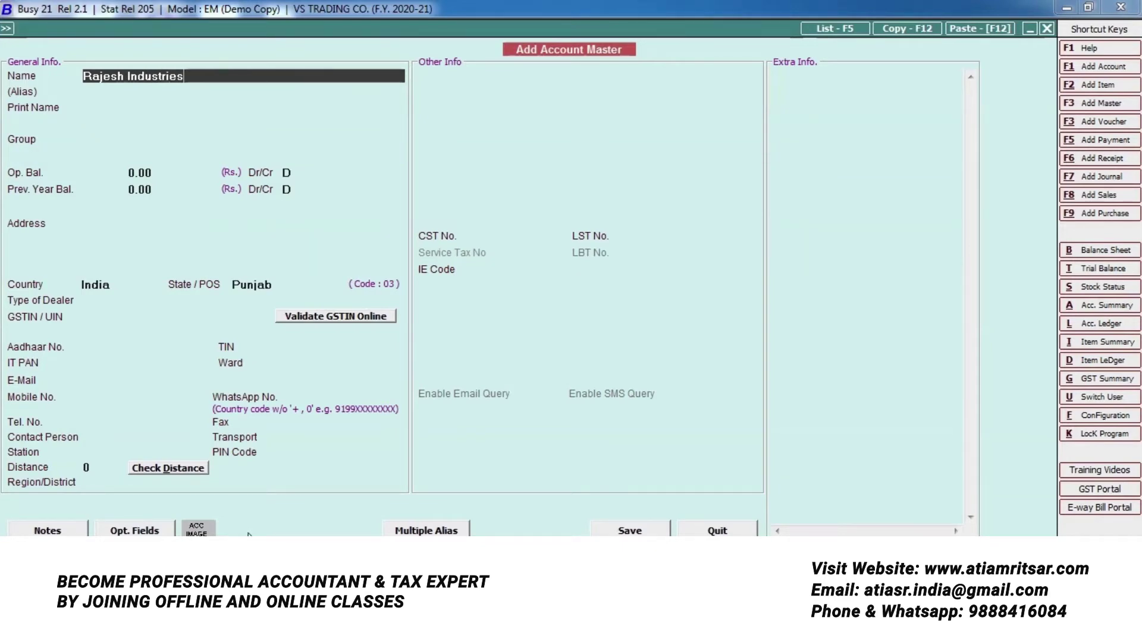
key(alt+Tab)
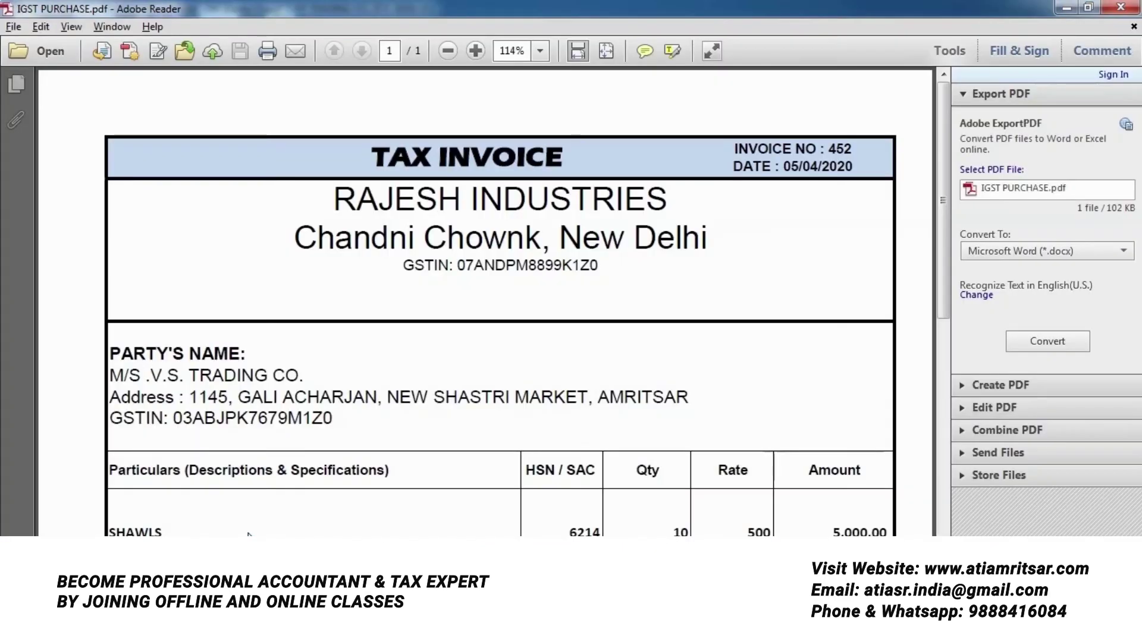
click(248, 535)
key(alt+Tab)
key(Return)
key(Return)
key(Return)
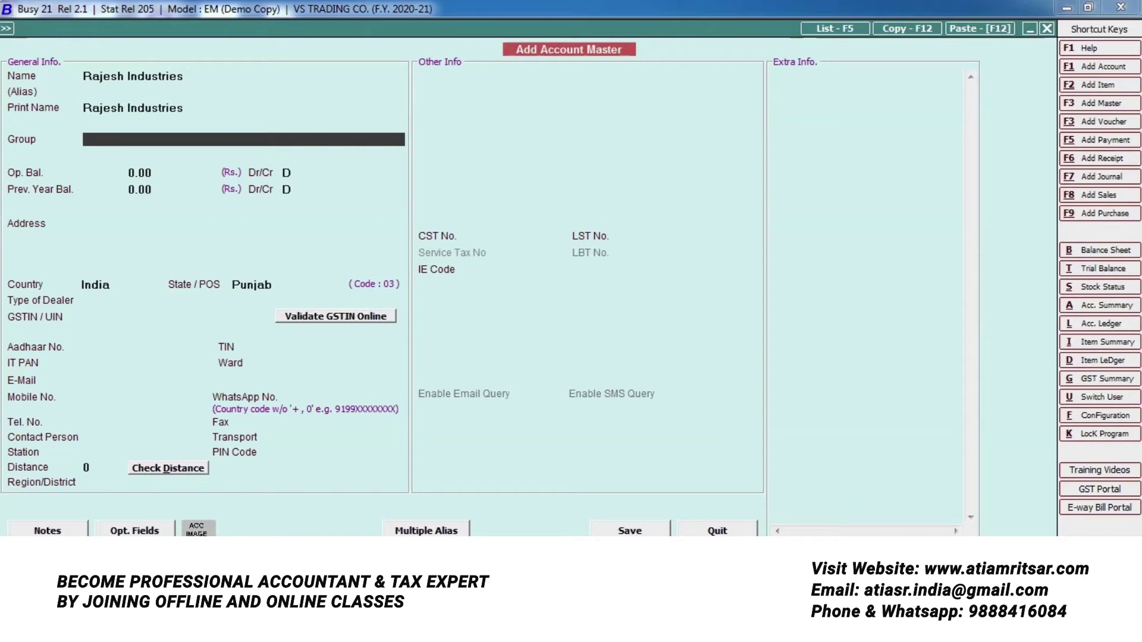
text(sun)
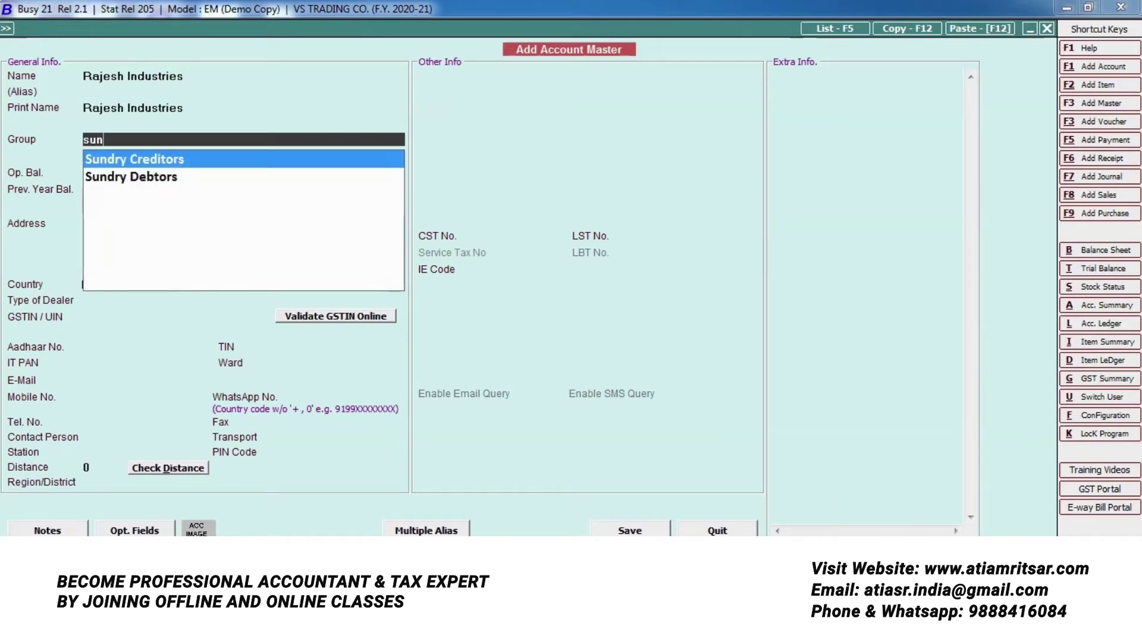
key(Return)
key(Return)
key(Return)
- Enter address Chandni Chownk, New Delhi and state Delhi, then underline the seller's GSTIN on the invoice
key(Return)
key(Return)
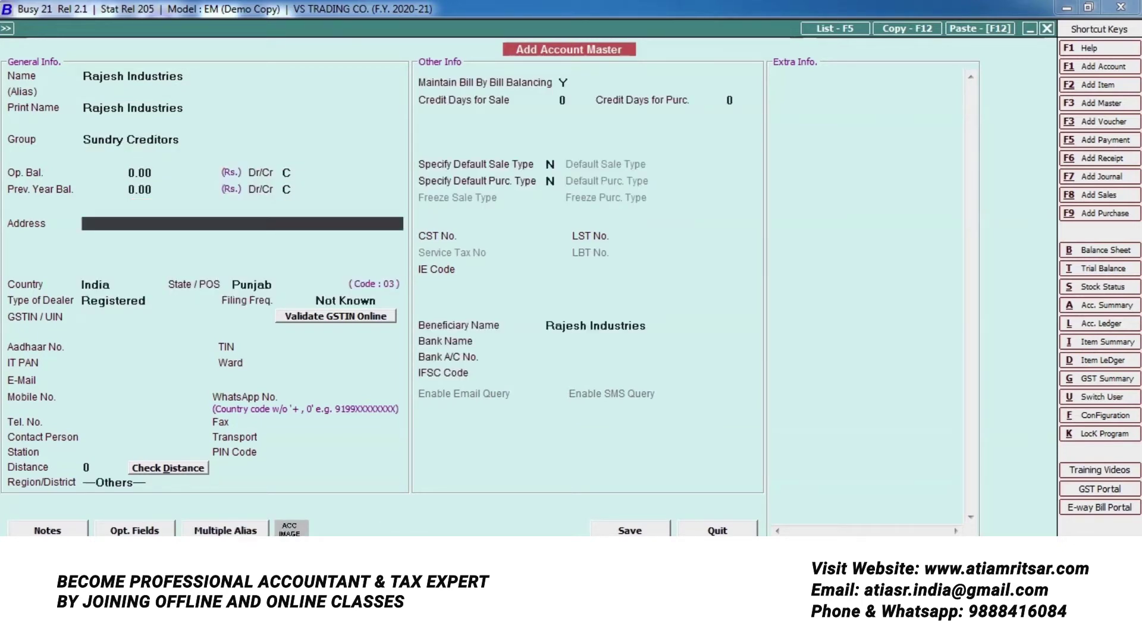
text(Chandni Chownk)
key(Return)
text(New Delhi)
key(Return)
key(Return)
key(Return)
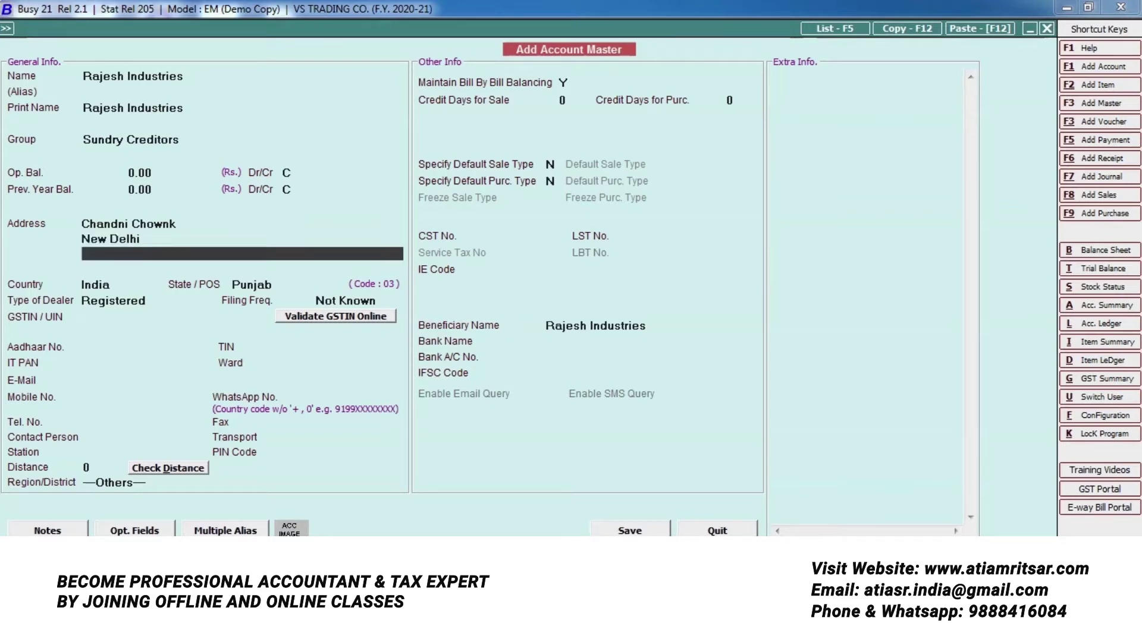
key(Return)
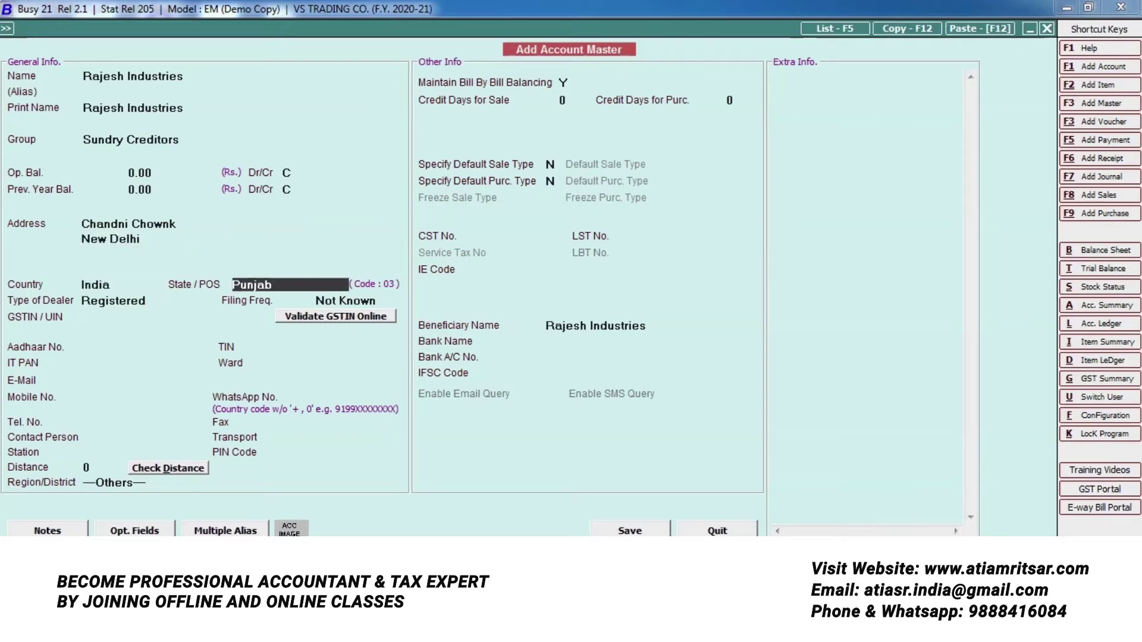
text(de)
key(Return)
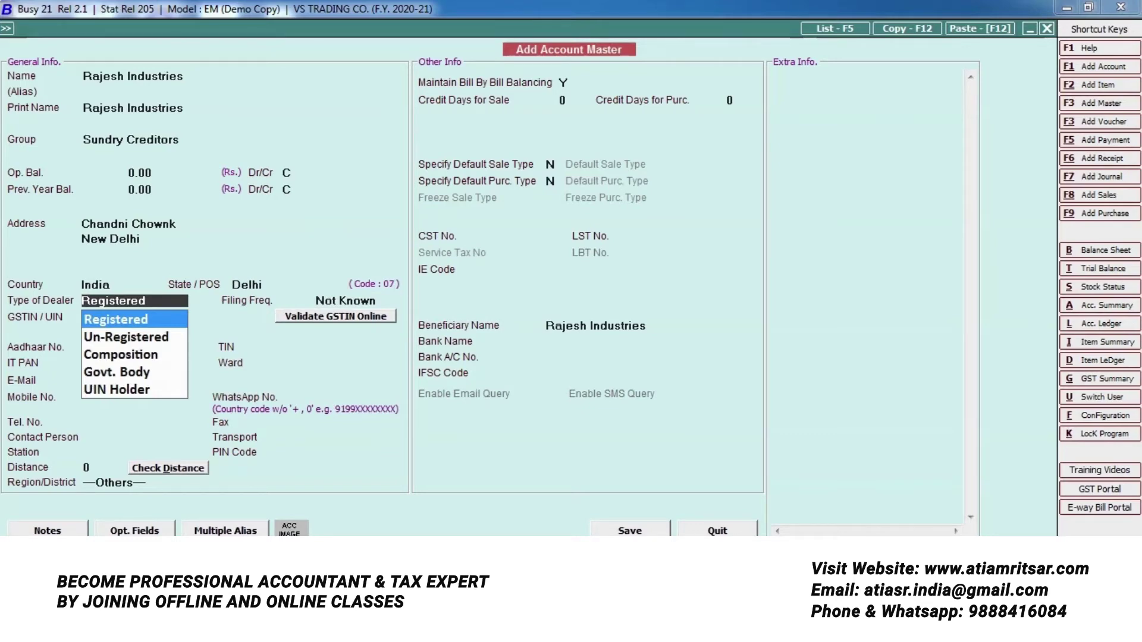
key(alt+Tab)
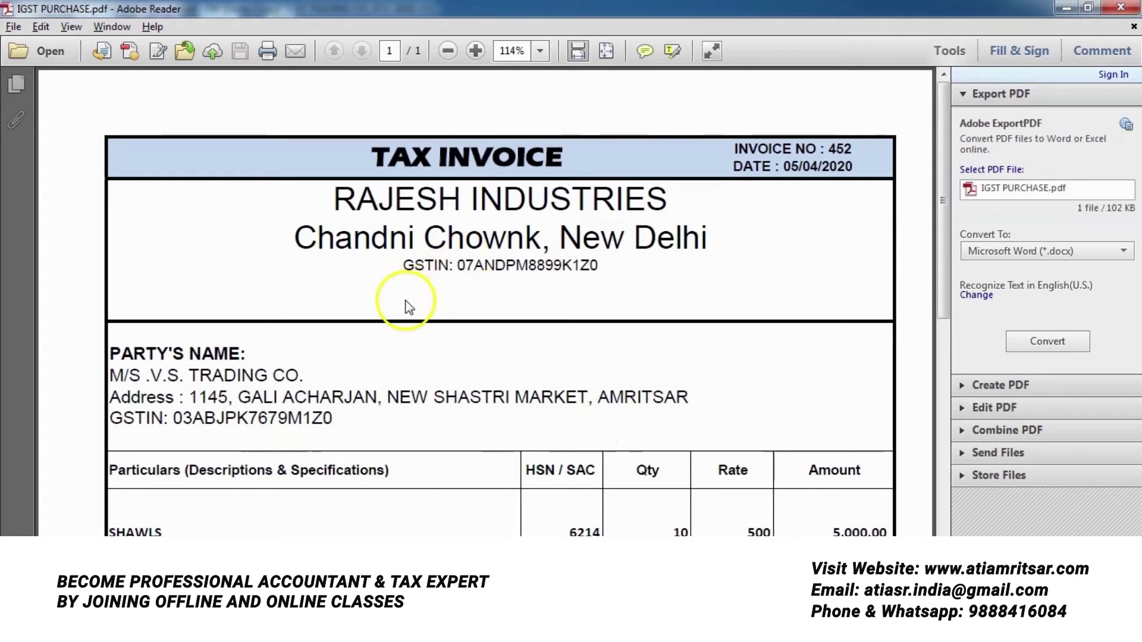
mouse_move(394, 266)
mouse_down()
mouse_move(556, 311)
mouse_move(602, 258)
mouse_move(613, 261)
mouse_up()
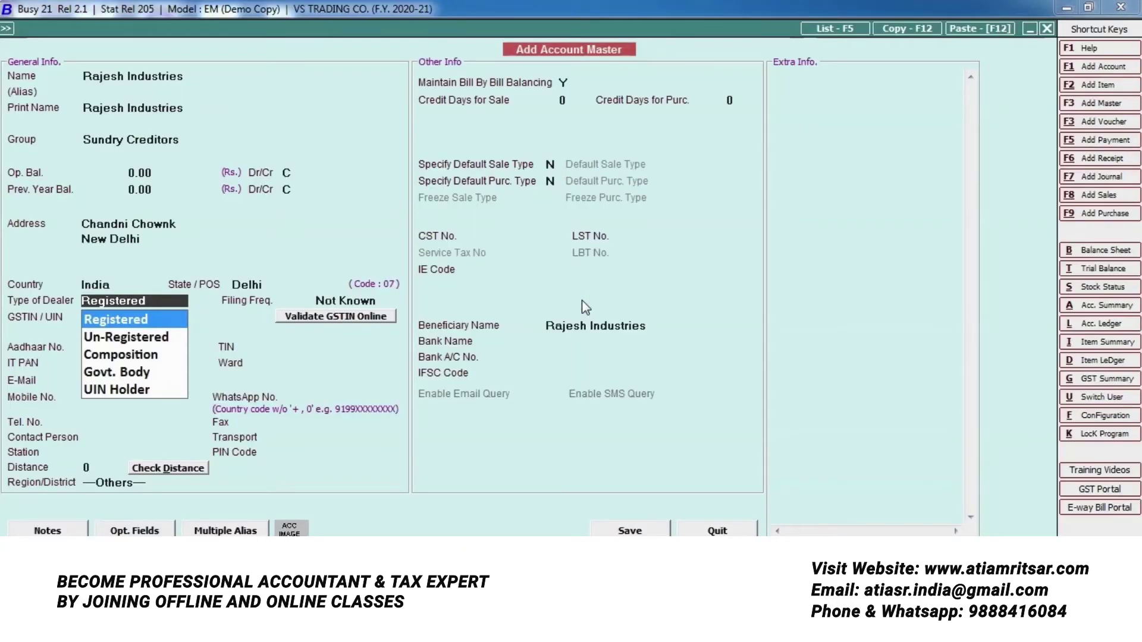
- Keep dealer type Registered and enter the seller's GSTIN from the invoice, accepting the warning
key(Return)
click(544, 474)
text(07ANDPM)
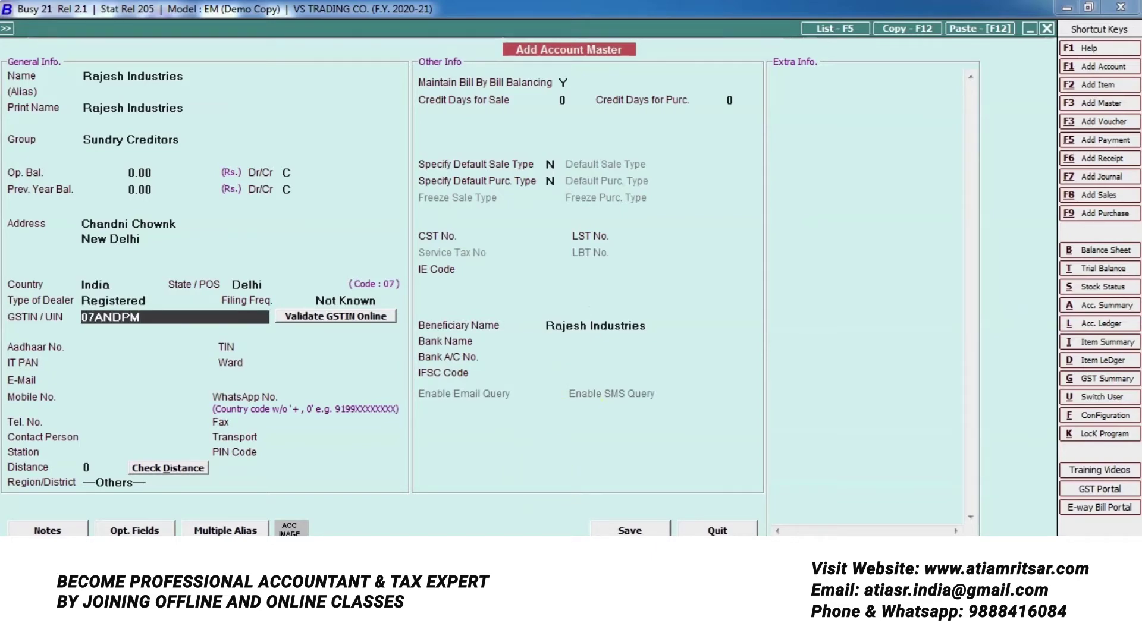
key(alt+Tab)
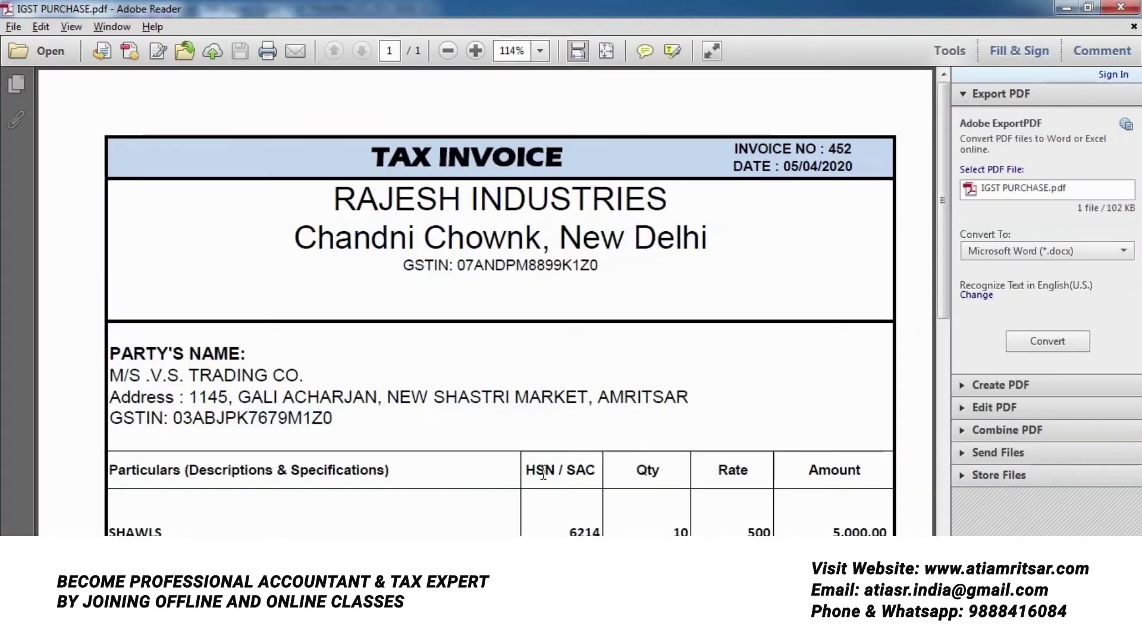
key(alt+Tab)
text(88)
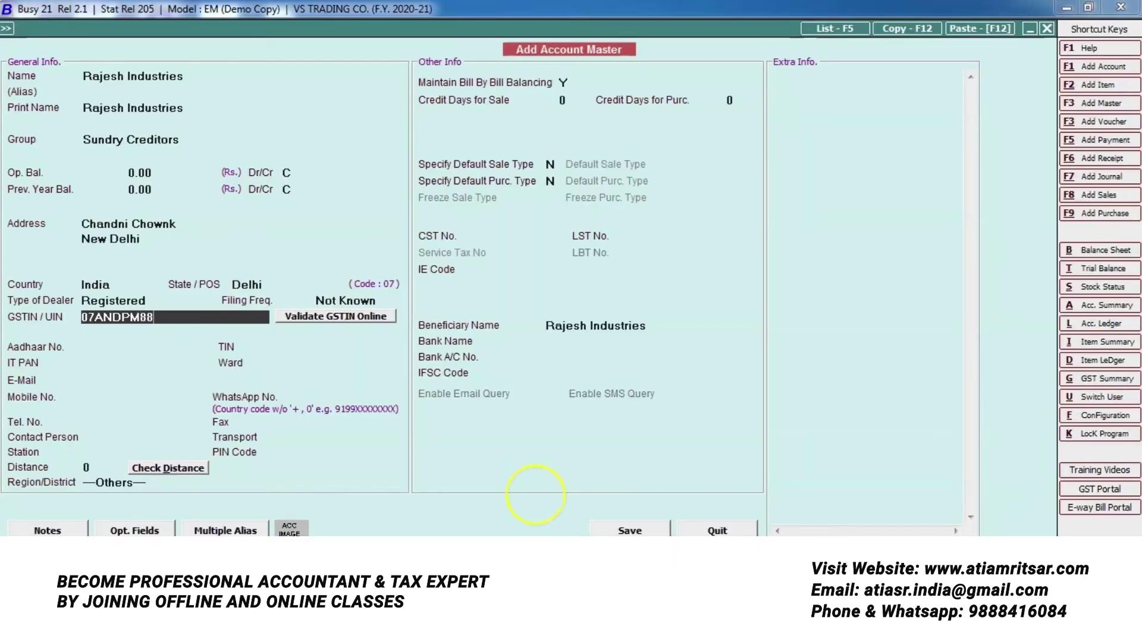
text(99K1Z0)
key(Return)
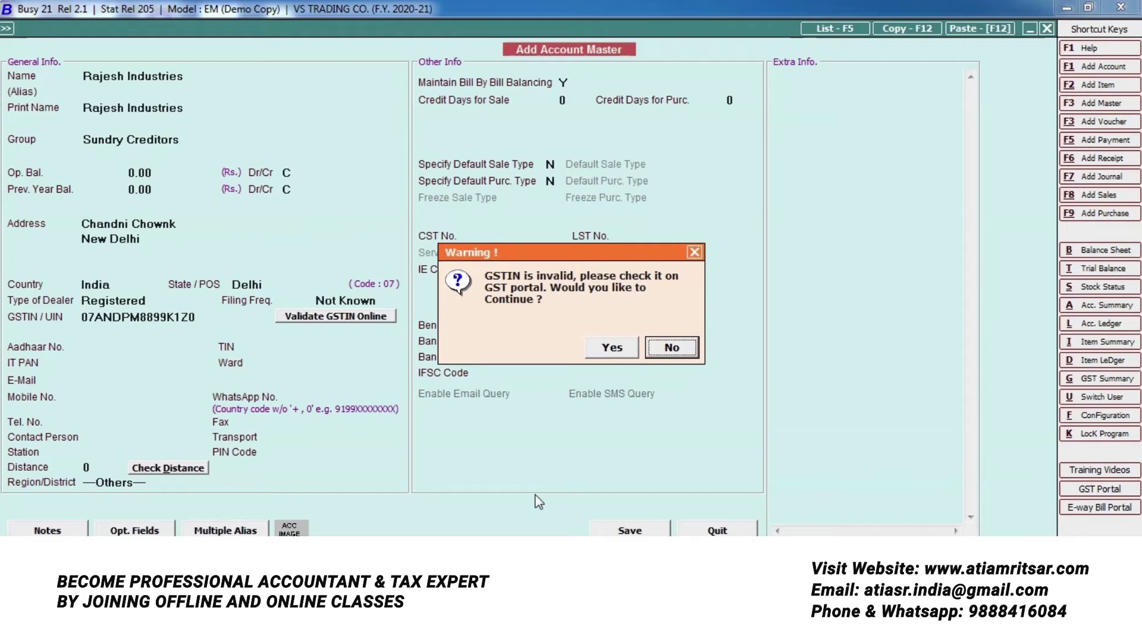
key(Left)
key(Return)
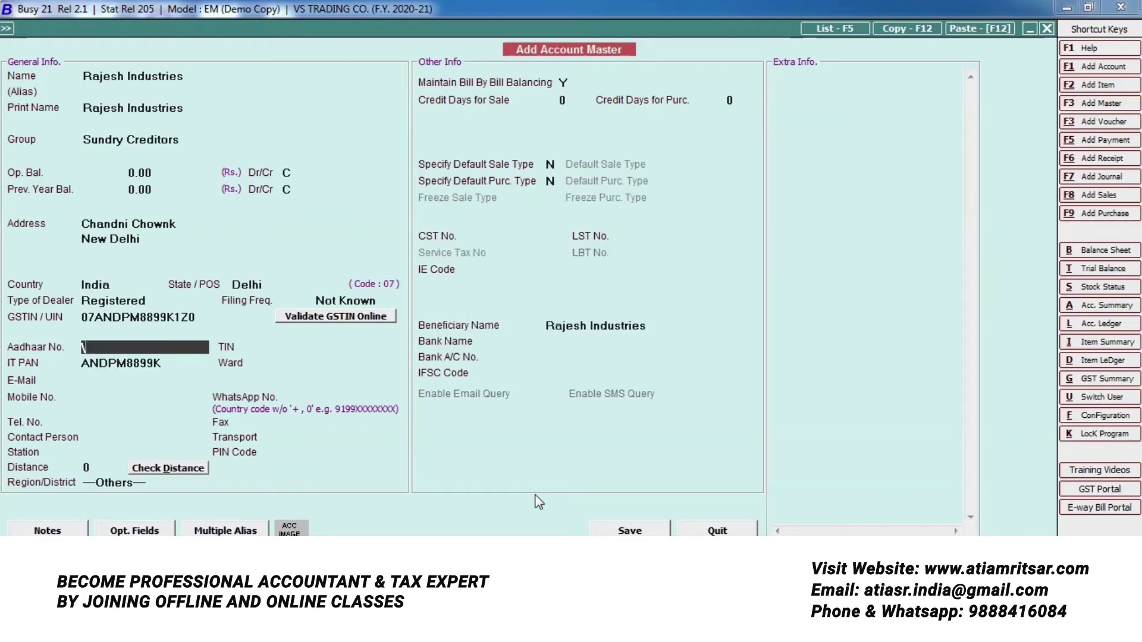
- Set Bill By Bill Balancing to N, save the account, and close the blank form
key(Return)
key(Return)
key(Return)
key(Return)
key(Return)
key(Return)
key(Return)
key(Return)
key(Return)
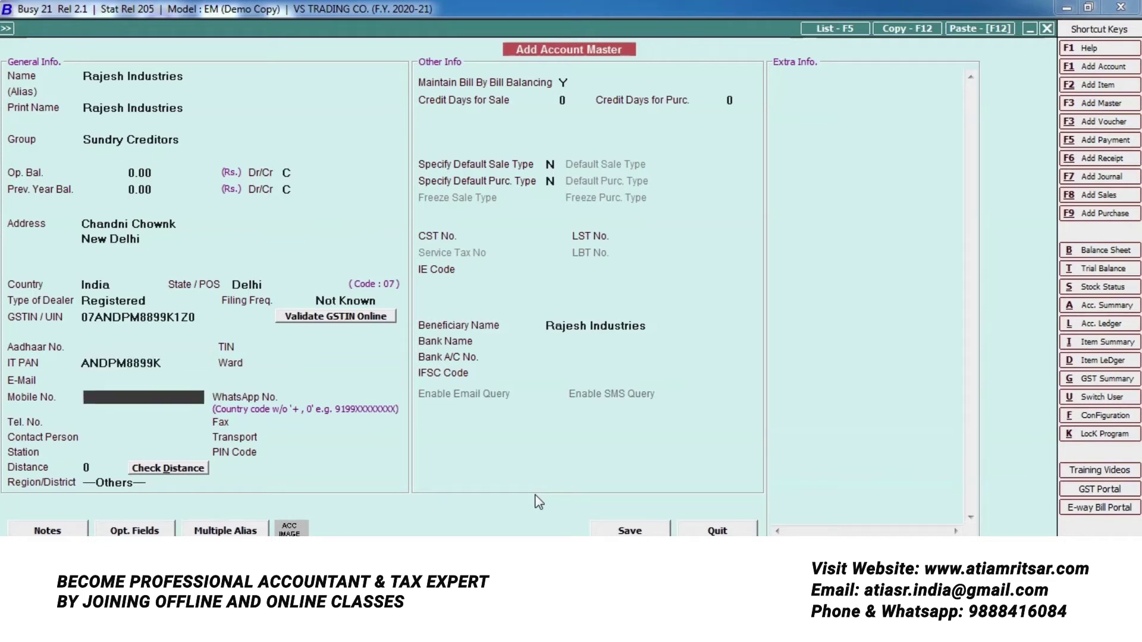
key(Return)
key(Return)
key(Return)
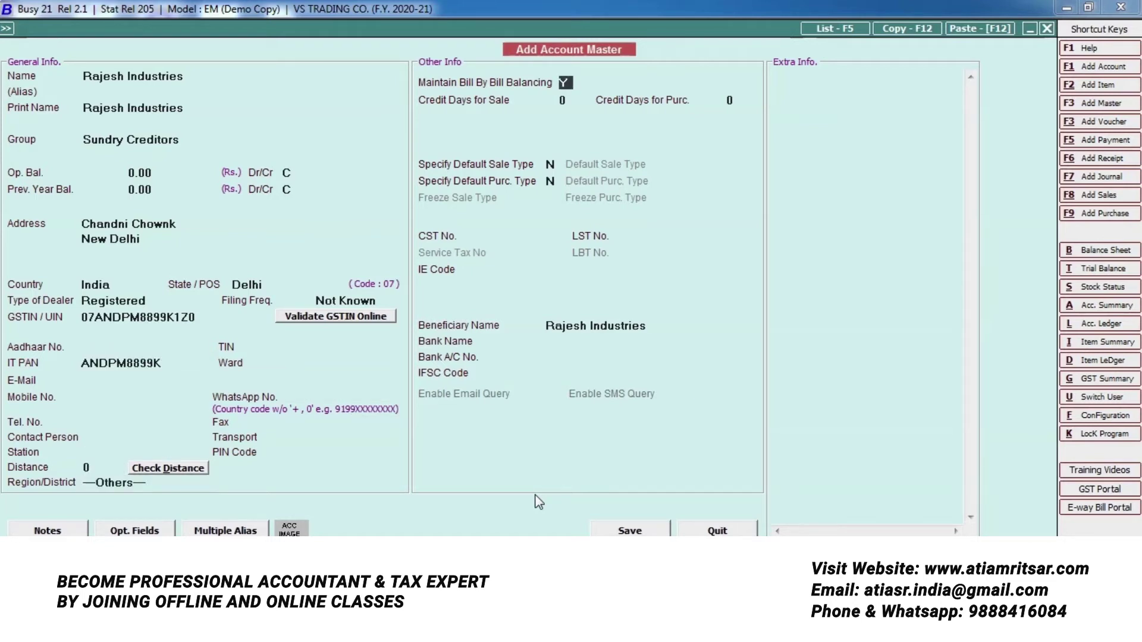
key(n)
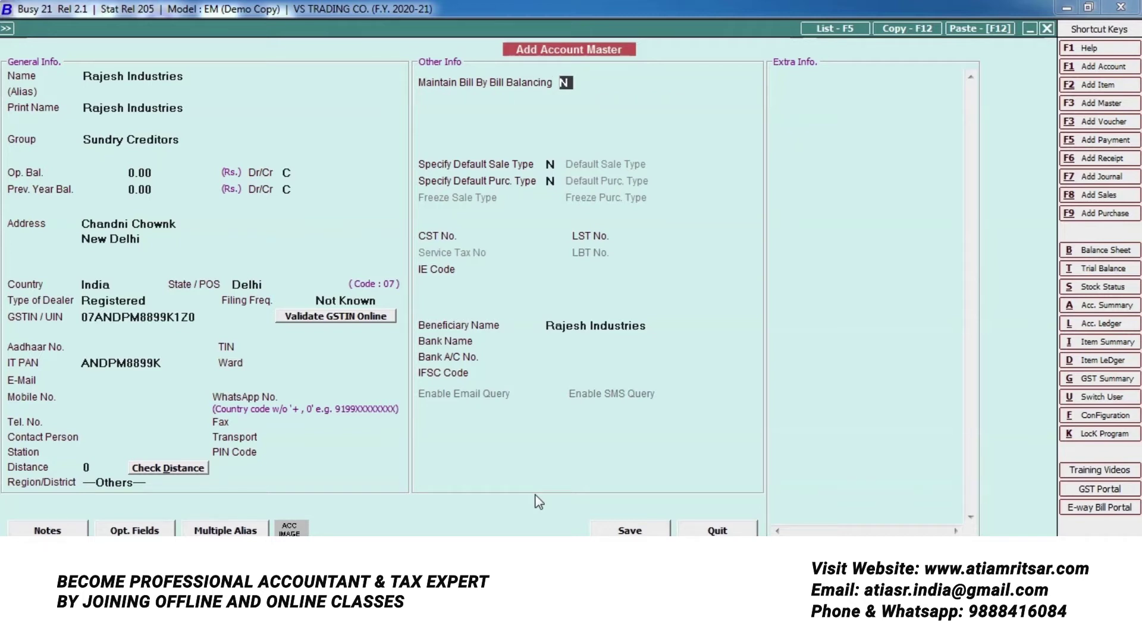
key(Return)
key(Return)
key(Return)
key(Return)
key(Return)
key(Return)
key(Return)
key(Return)
key(Return)
key(Return)
key(Return)
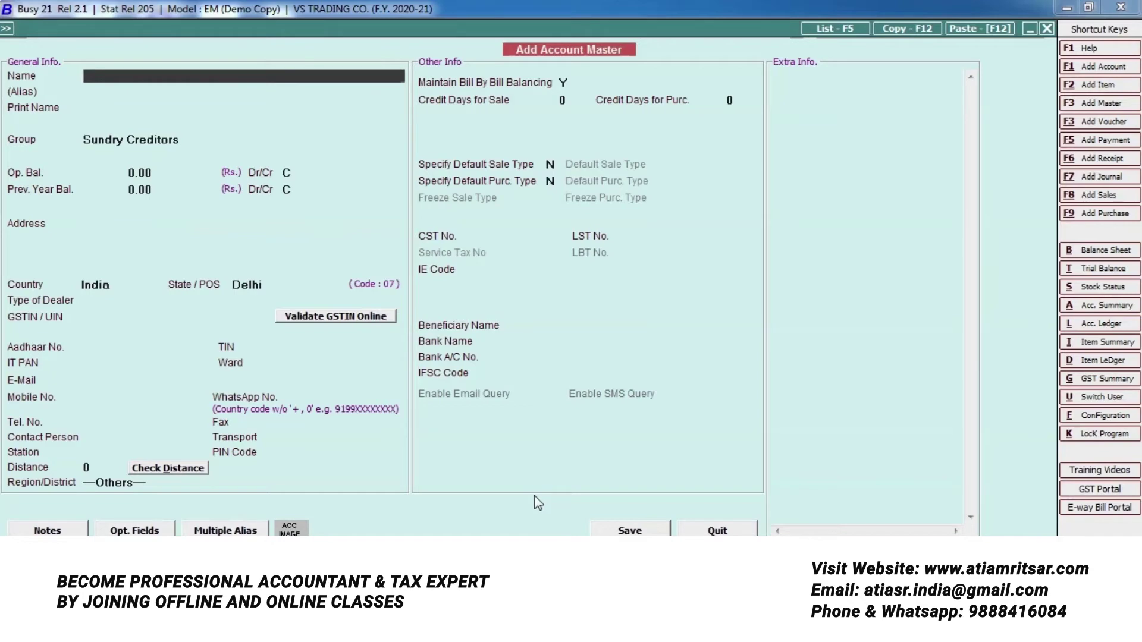
key(Escape)
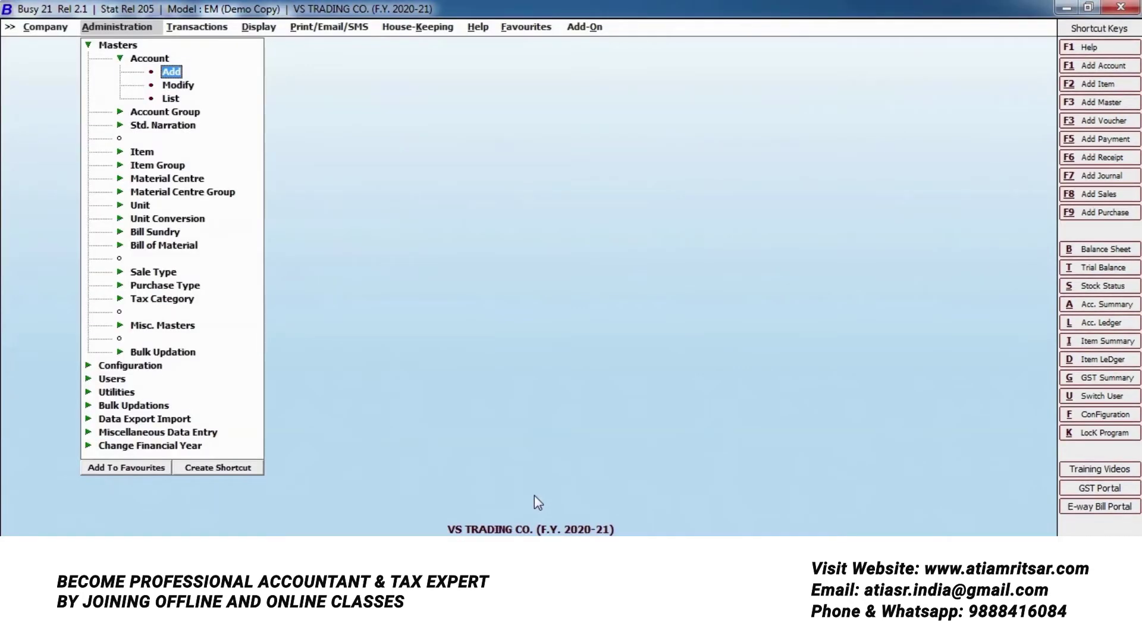
- Start a new item master named Shawls in the General group
key(Down)
key(Down)
key(Down)
key(Down)
key(Down)
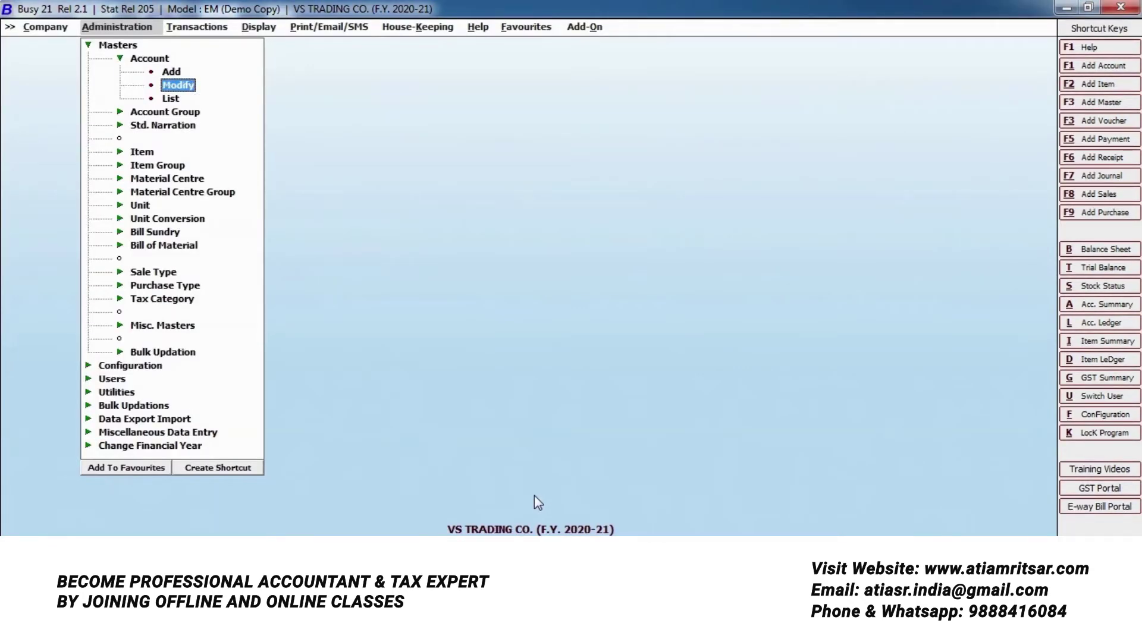
key(Return)
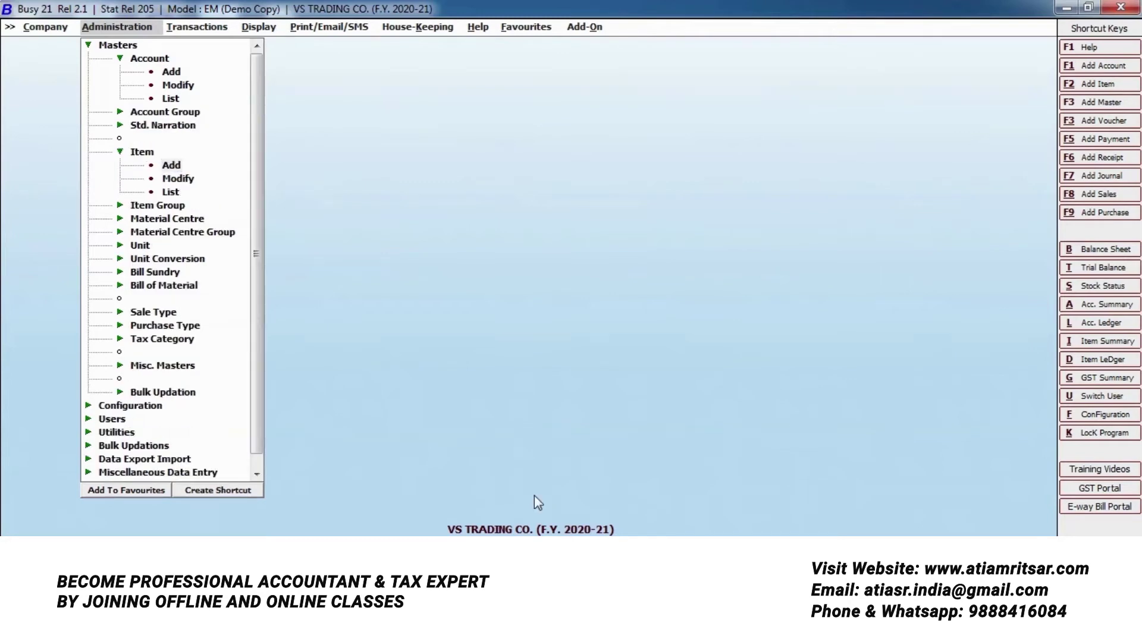
key(Return)
key(alt+Tab)
key(alt+Tab)
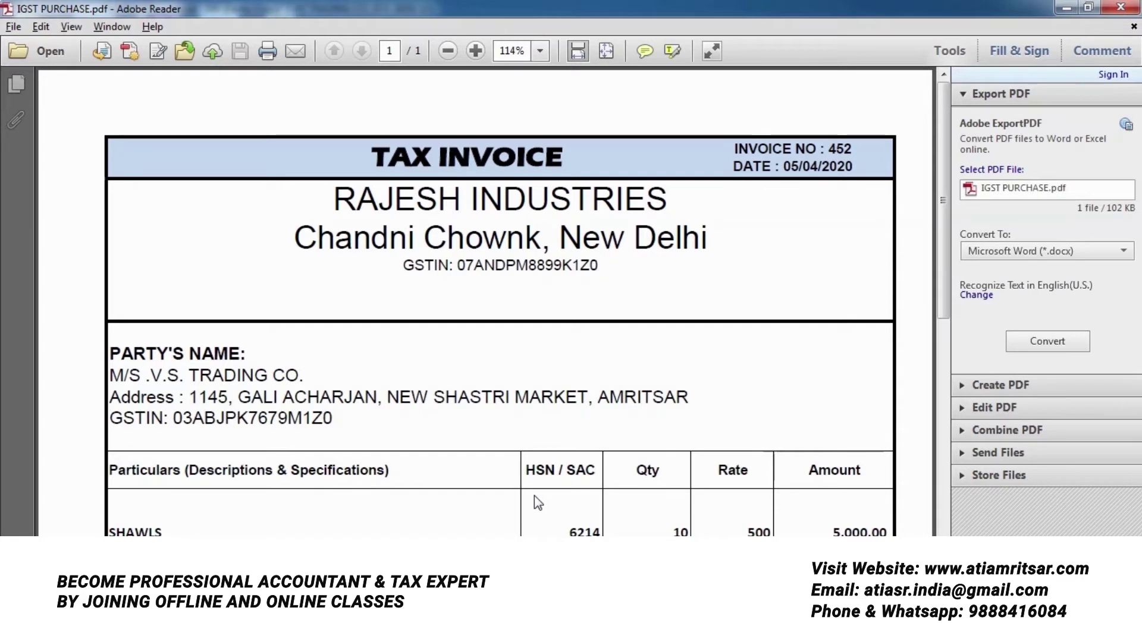
click(555, 508)
mouse_move(610, 501)
mouse_down()
mouse_move(486, 515)
mouse_move(559, 548)
mouse_move(624, 504)
mouse_move(604, 493)
mouse_up()
click(456, 462)
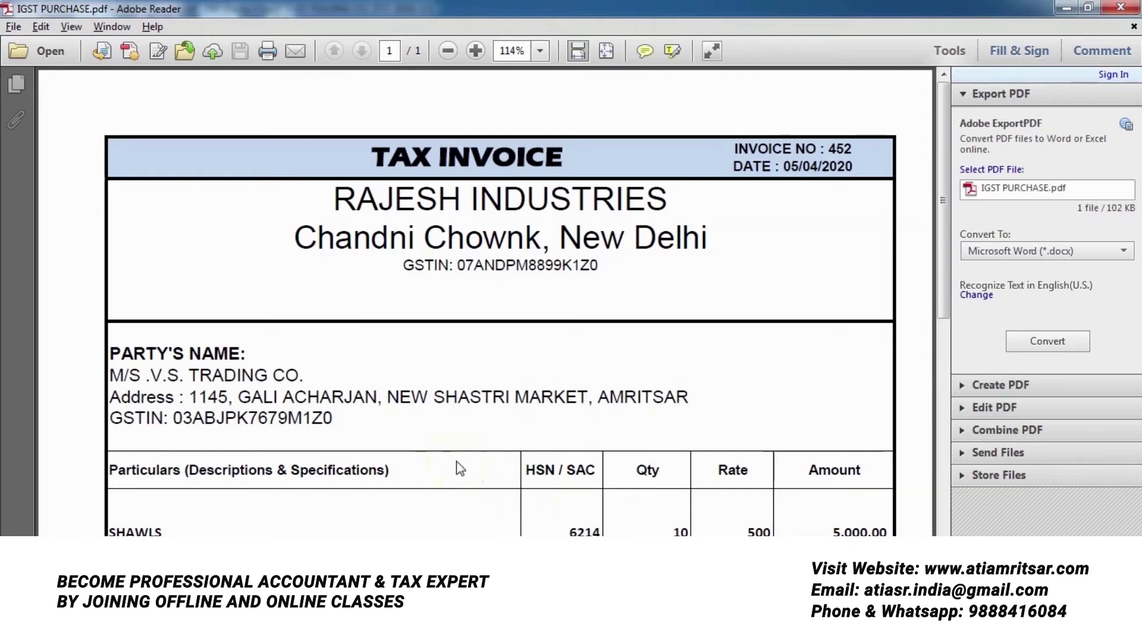
key(alt+Tab)
text(S)
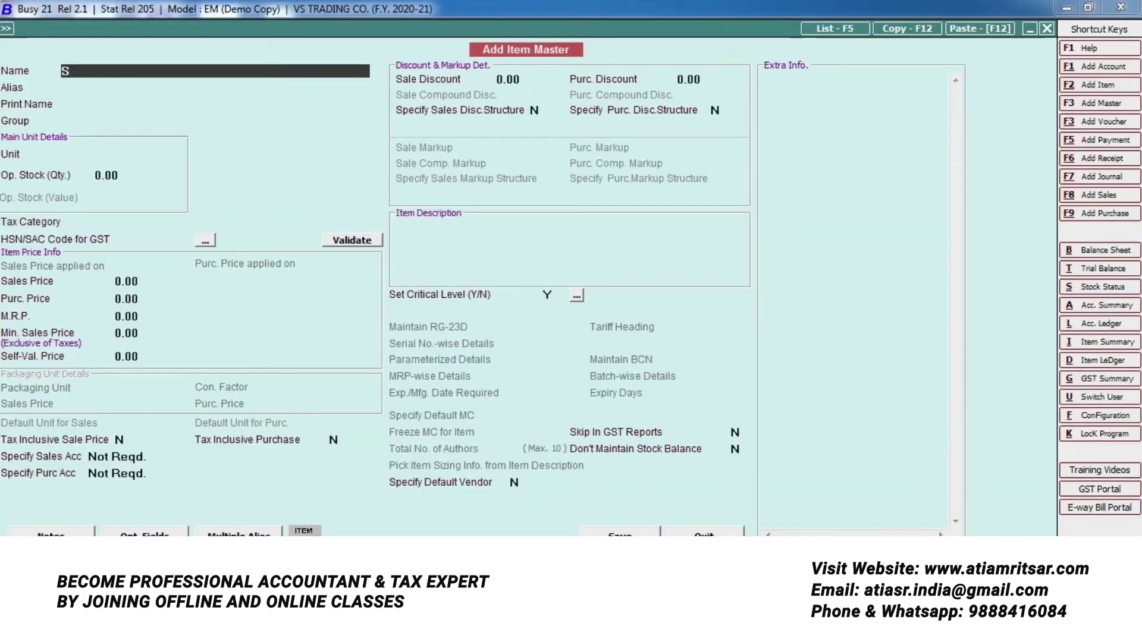
text(hawls)
key(Return)
key(Return)
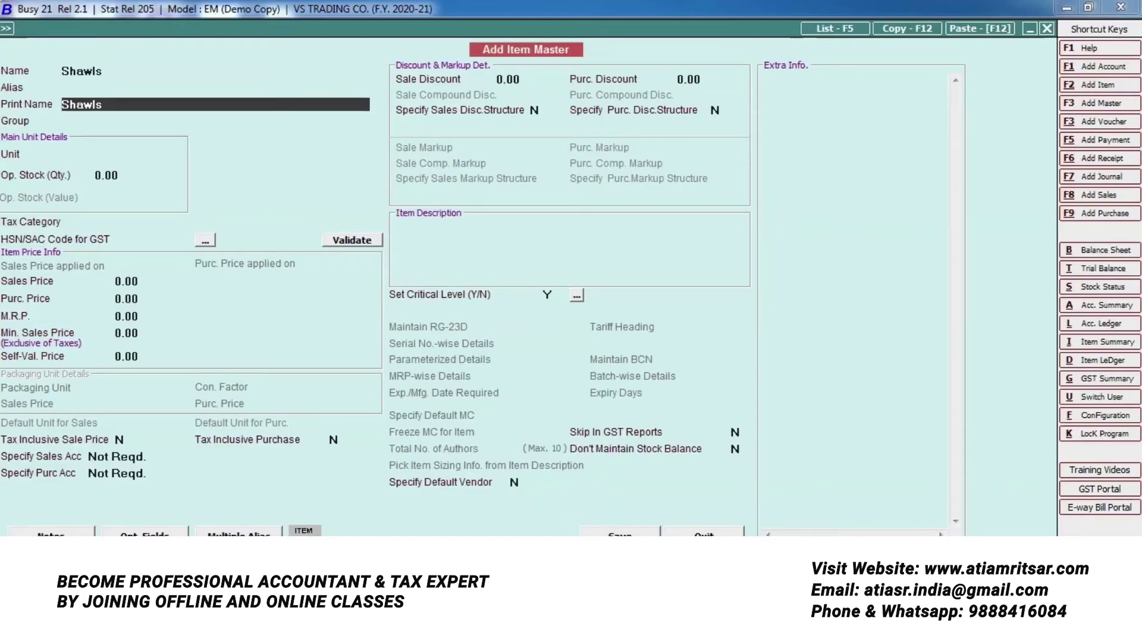
key(Return)
key(Return)
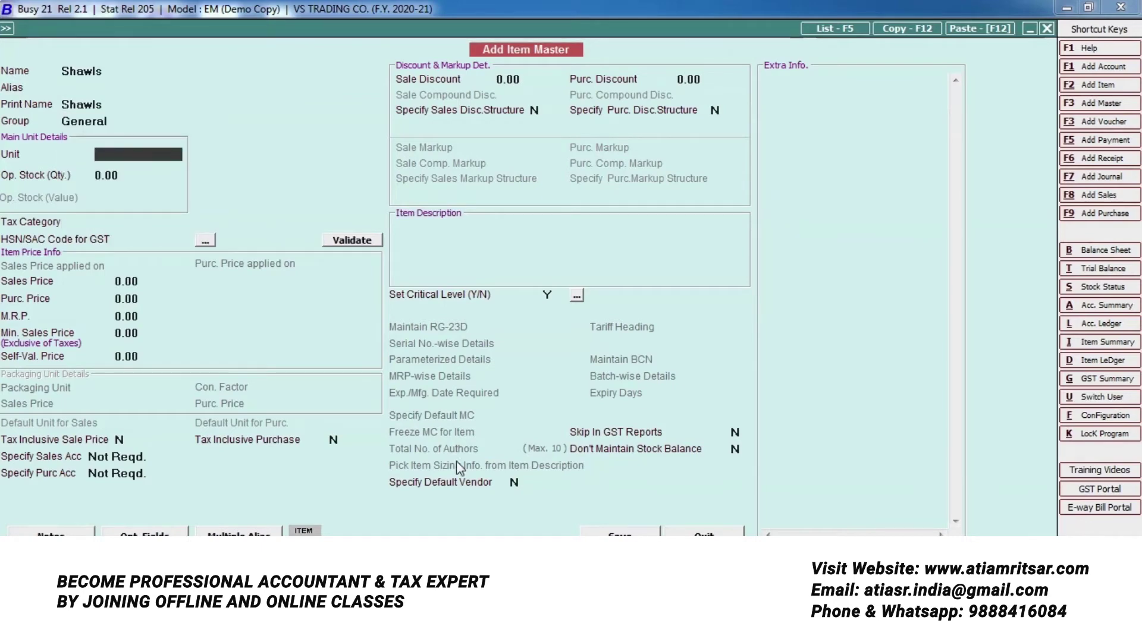
- Set the Shawls unit to Pcs. and leave opening stock blank
key(alt+Tab)
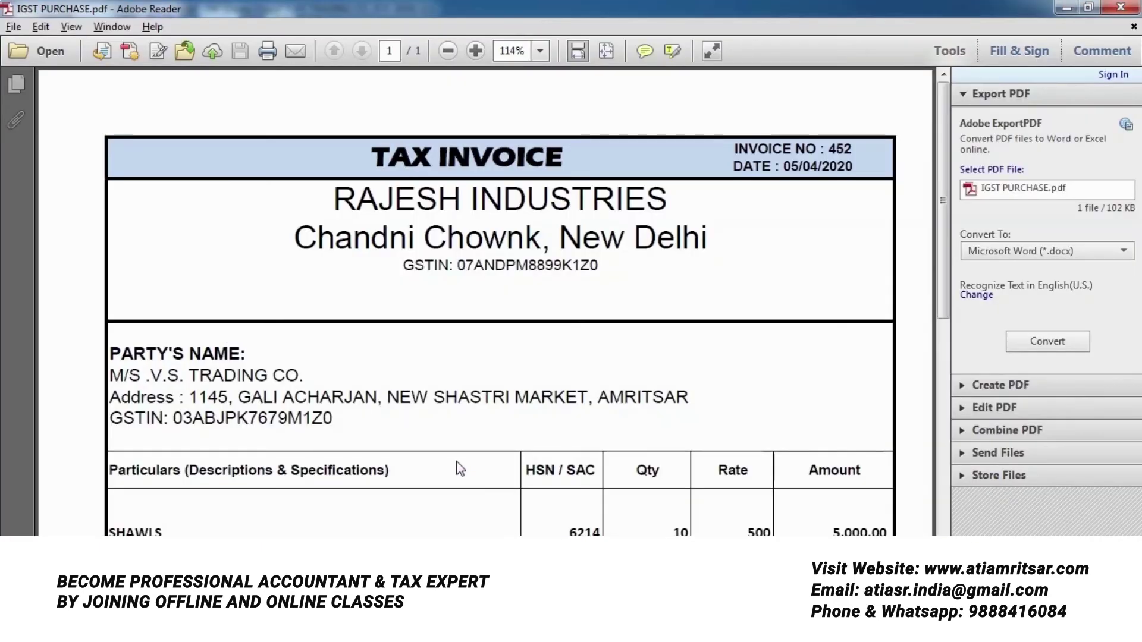
scroll(719, 494, down, 3)
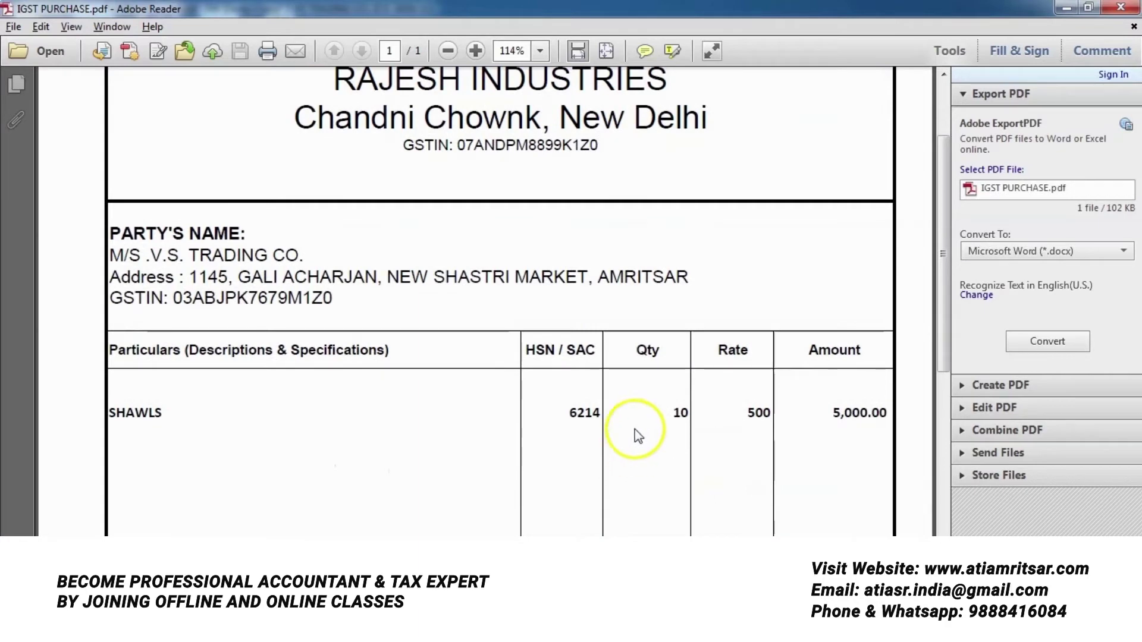
scroll(637, 436, down, 1)
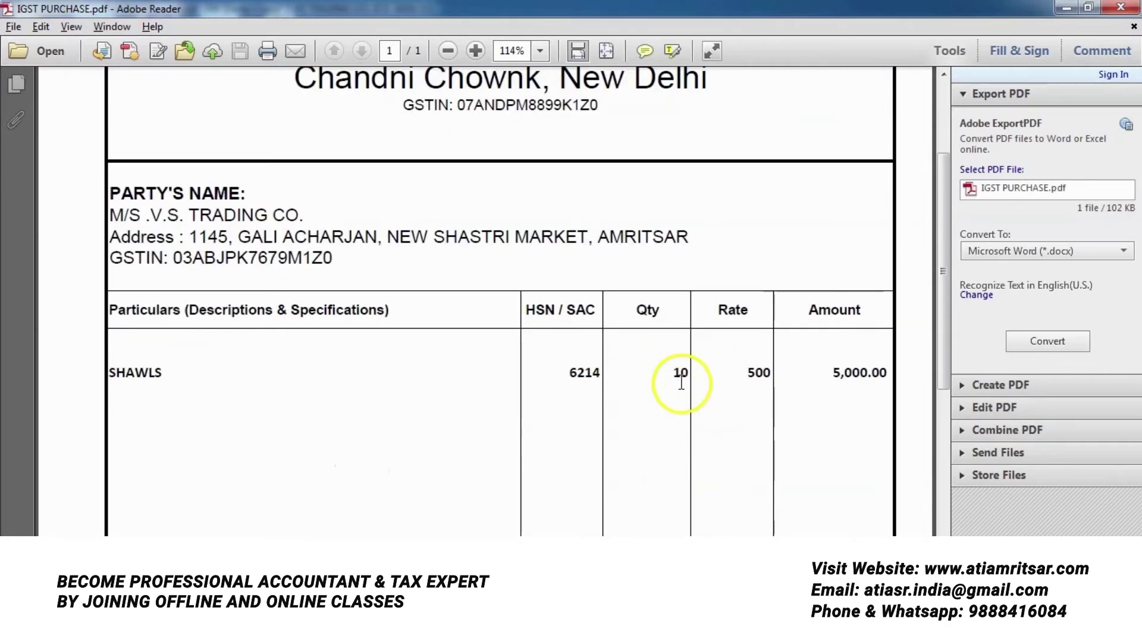
key(alt+Tab)
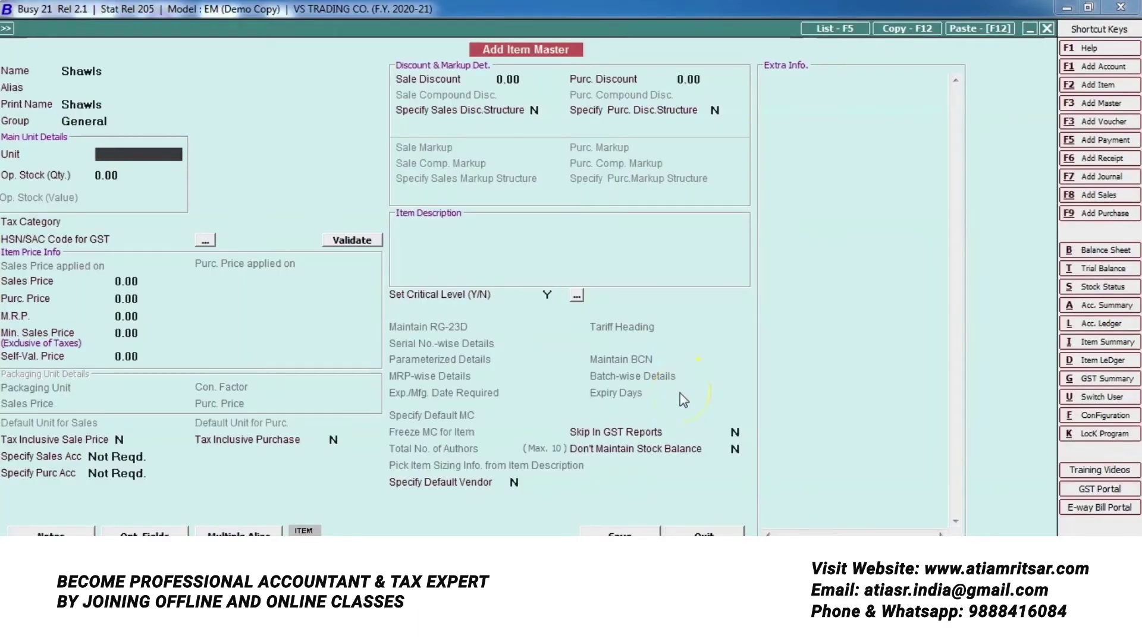
text(pcs)
key(Return)
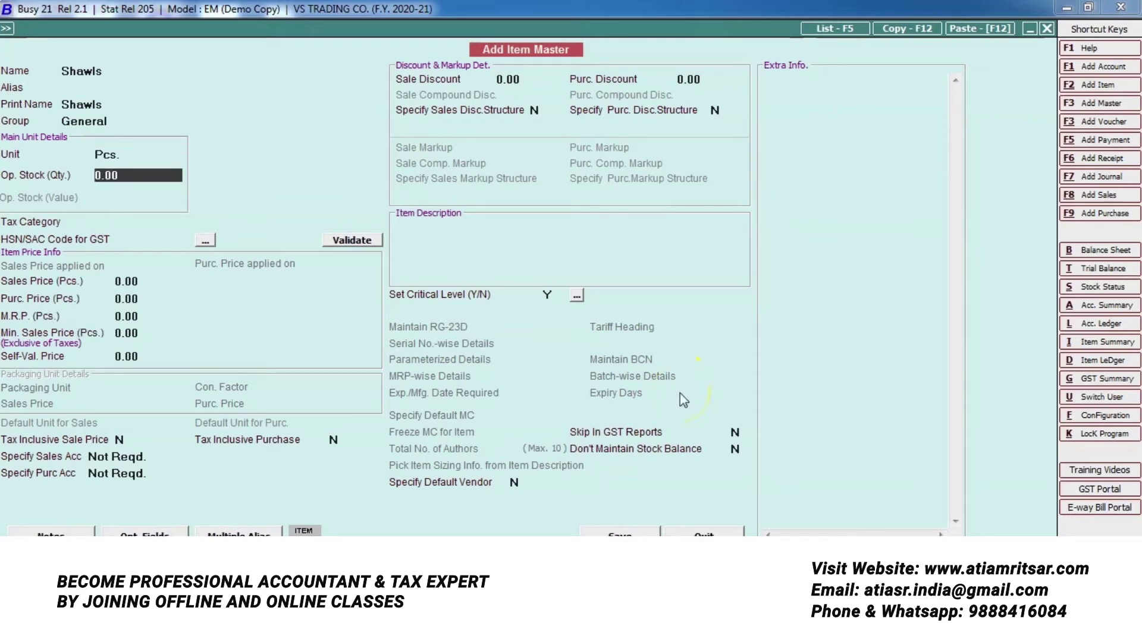
key(Return)
- Find and mark the item's tax rate on the invoice PDF
key(alt+Tab)
key(alt+Tab)
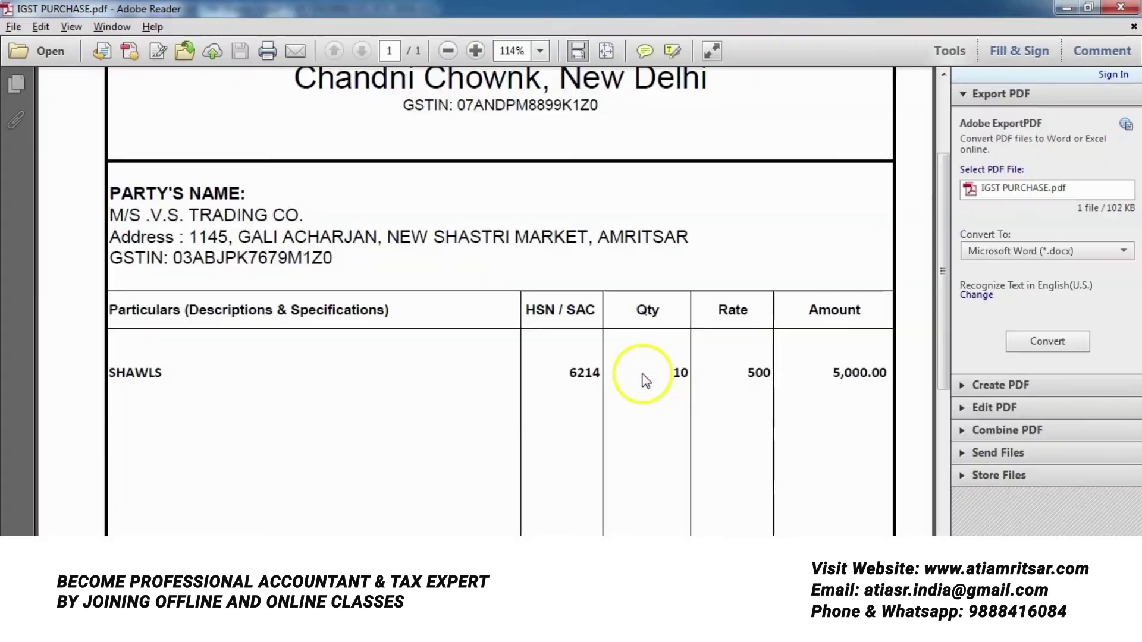
scroll(643, 378, down, 3)
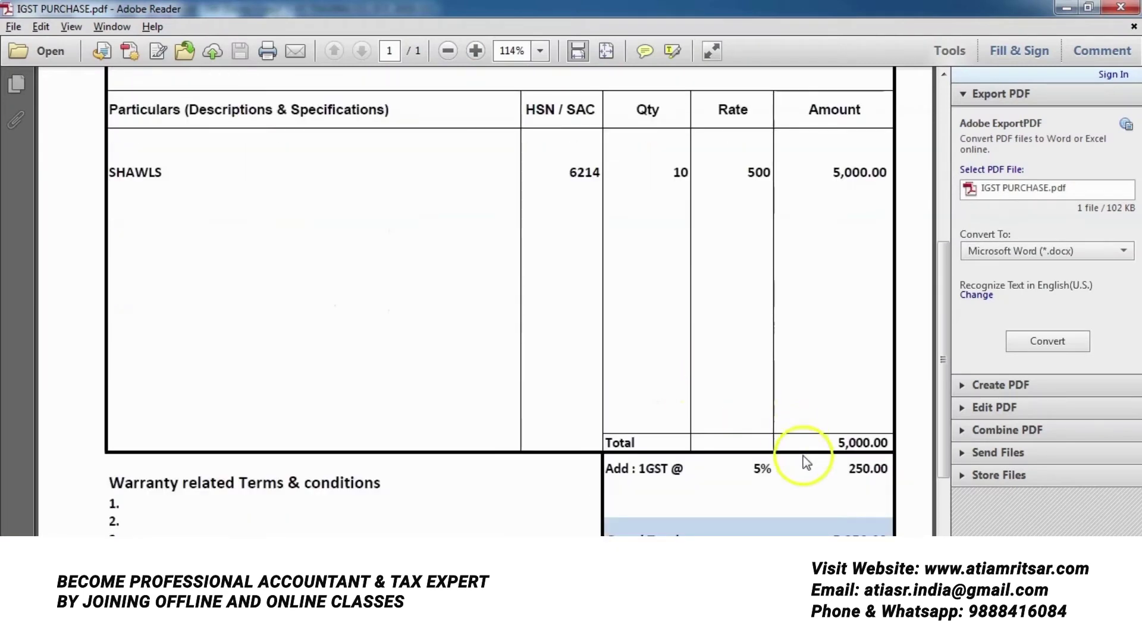
key(ctrl+2)
mouse_move(793, 436)
mouse_down()
mouse_move(676, 480)
mouse_move(776, 525)
mouse_move(783, 434)
mouse_move(748, 434)
mouse_up()
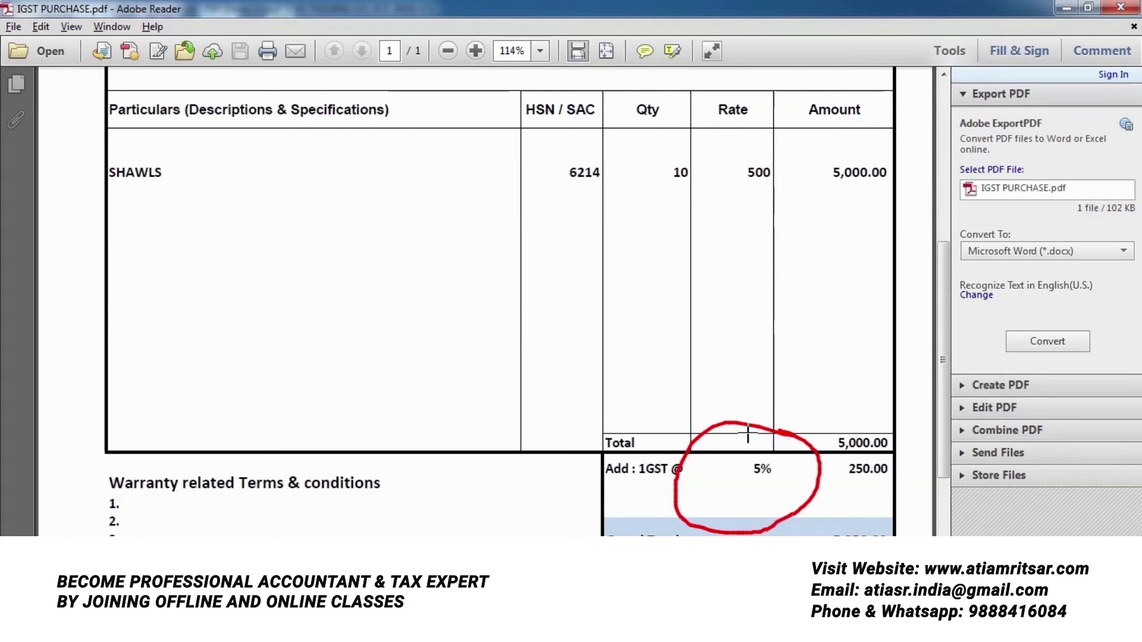
key(Escape)
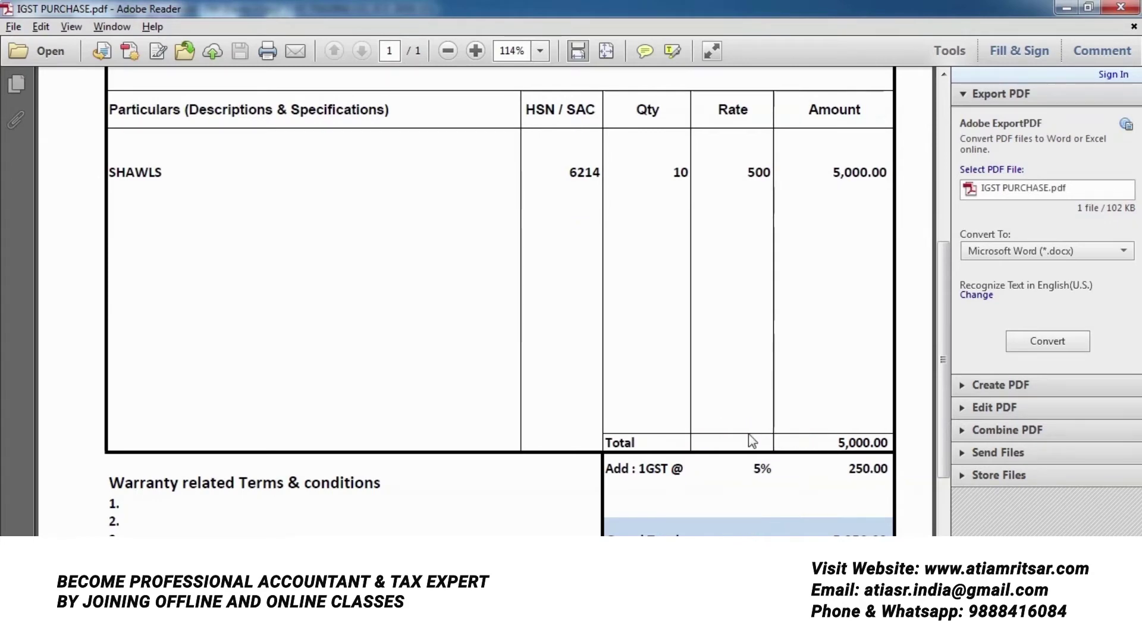
key(alt+Tab)
- Give Shawls tax category GST 5% and HSN/SAC code 6214, then save the item
text(5)
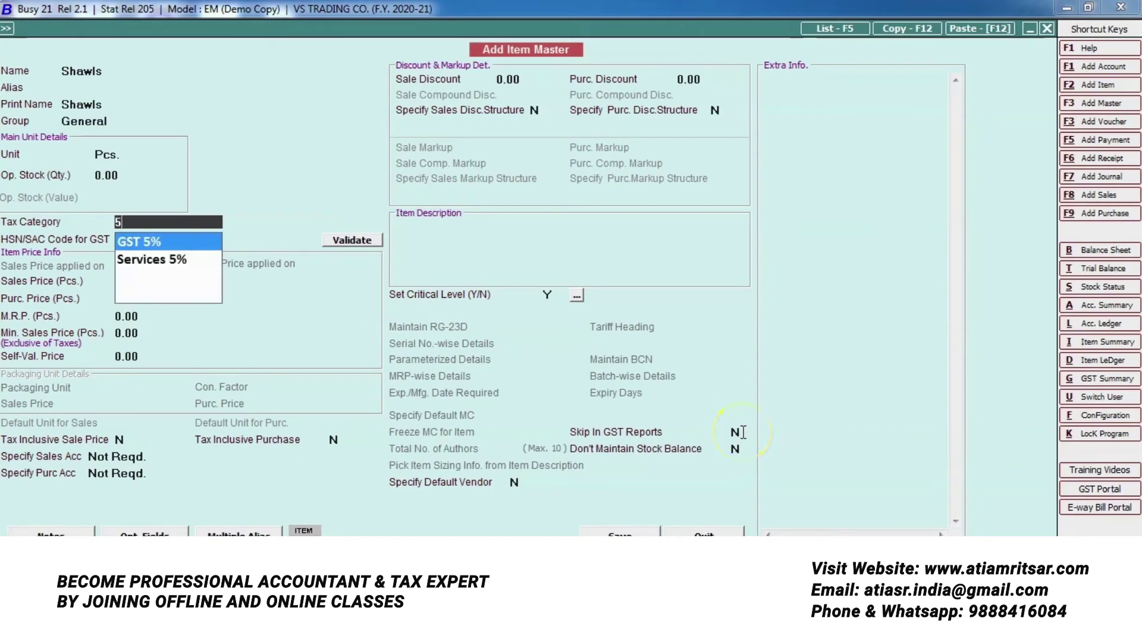
key(Return)
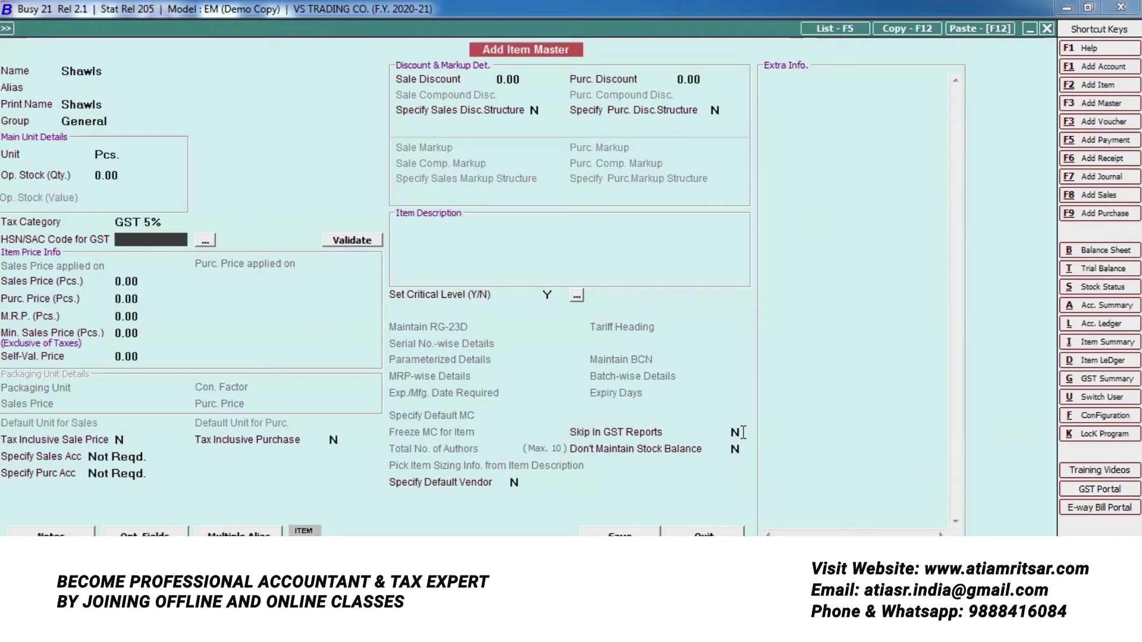
key(alt+Tab)
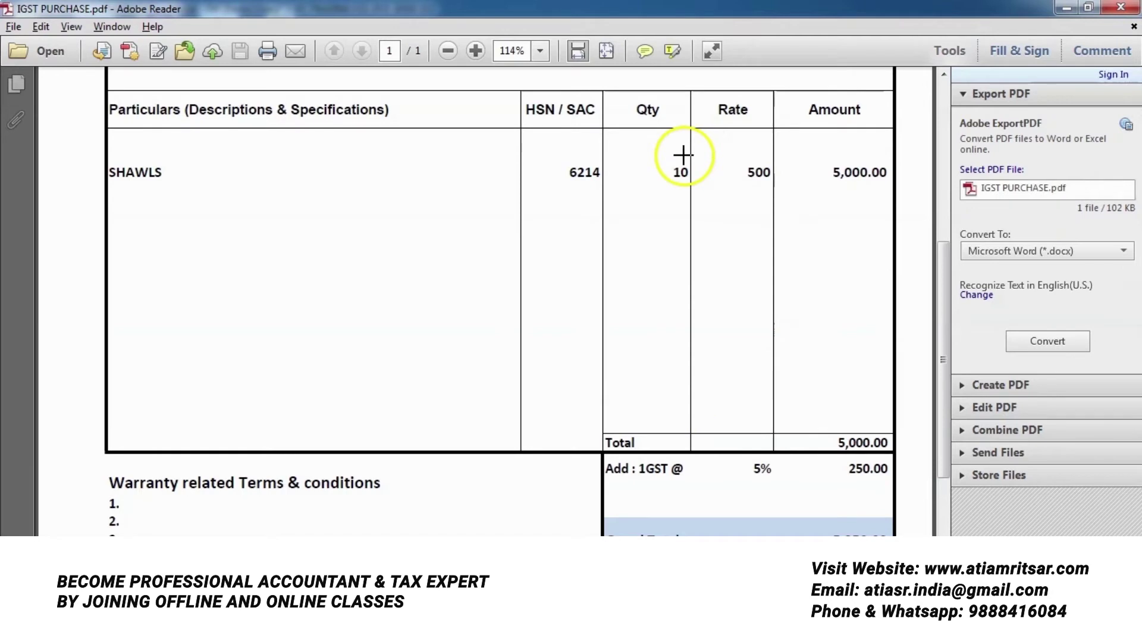
mouse_move(614, 143)
mouse_down()
mouse_move(518, 158)
mouse_move(617, 239)
mouse_move(612, 143)
mouse_up()
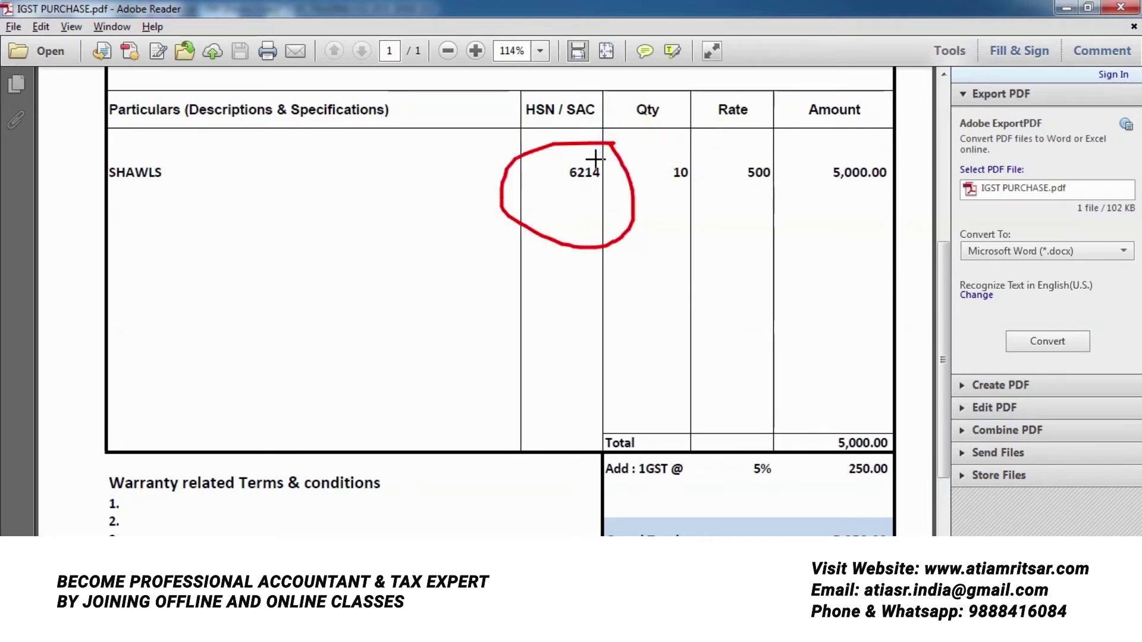
key(alt+Tab)
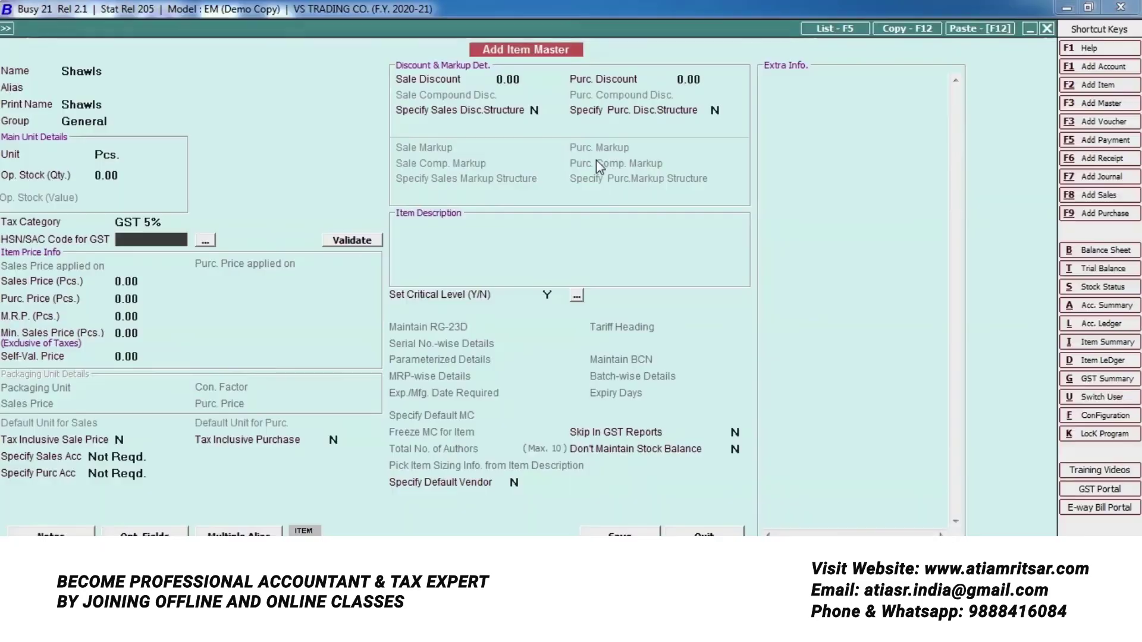
text(6214)
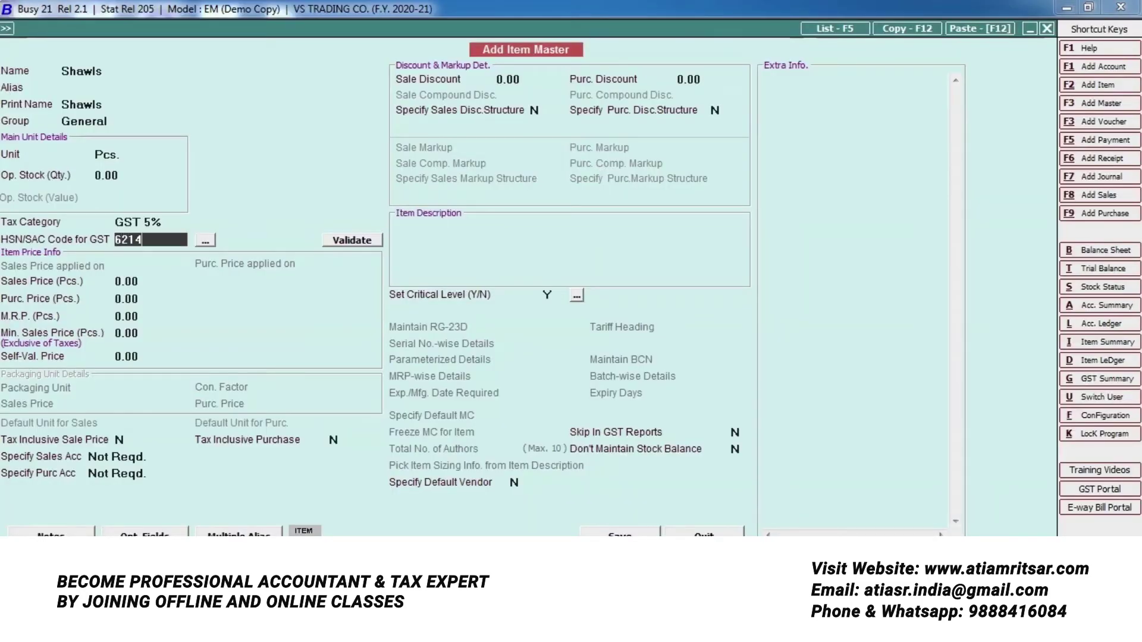
key(Return)
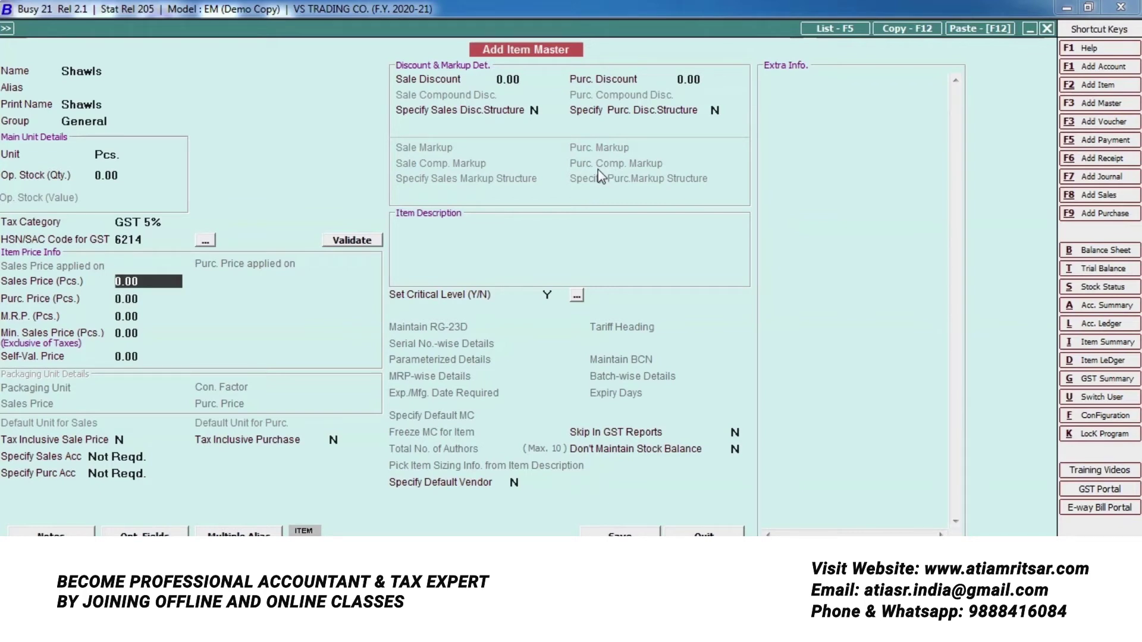
key(ctrl+a)
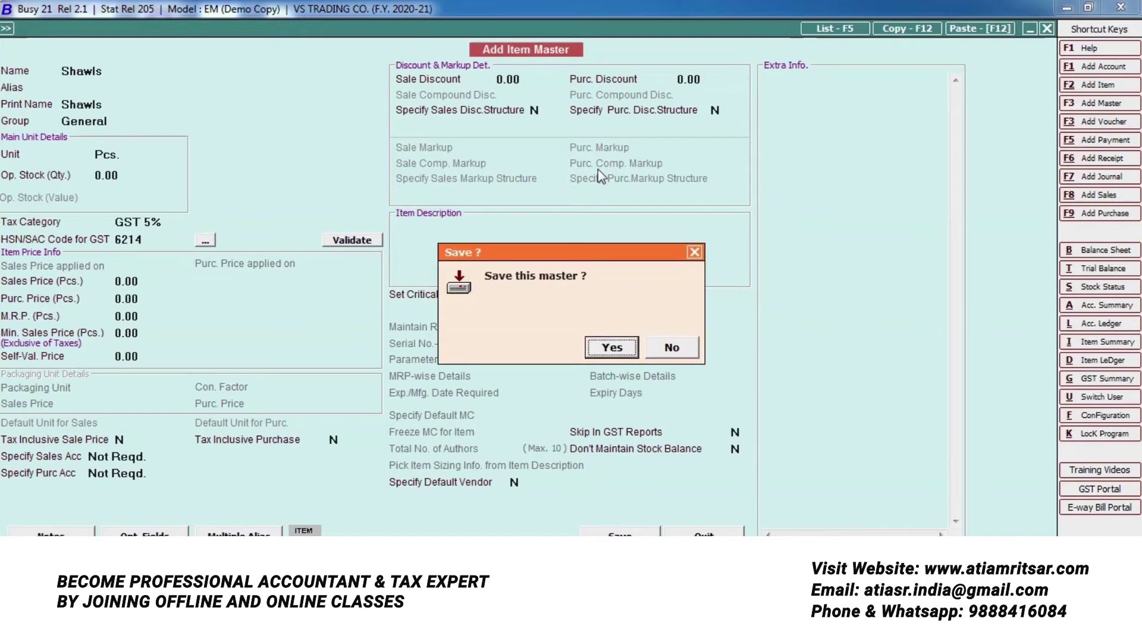
key(Return)
key(Escape)
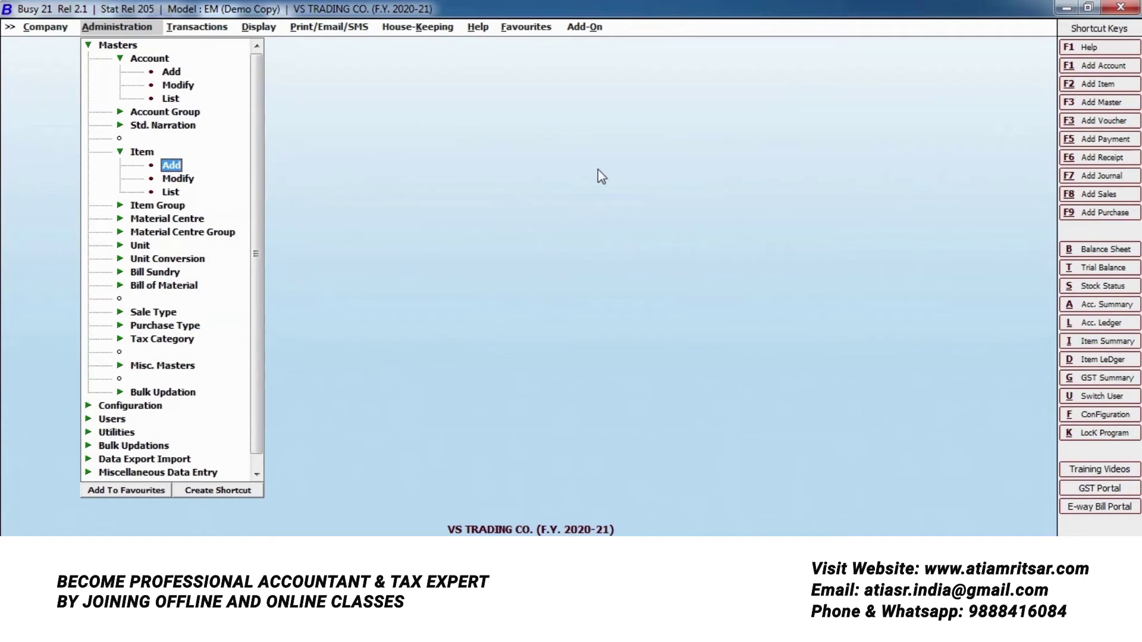
- Open a new purchase voucher in series Main
key(Right)
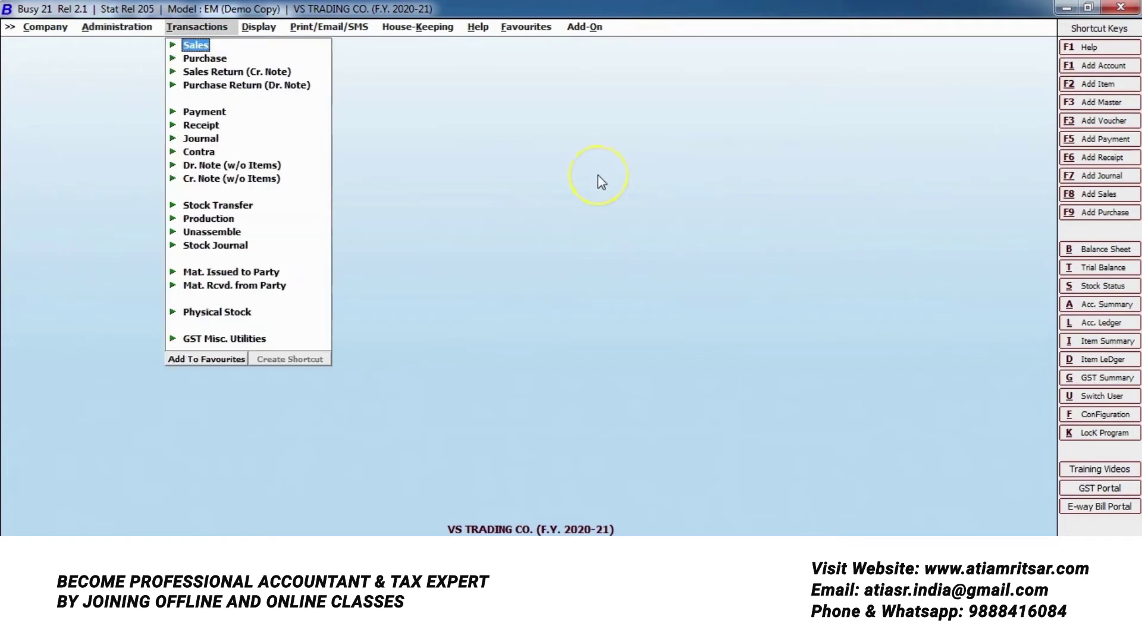
key(Down)
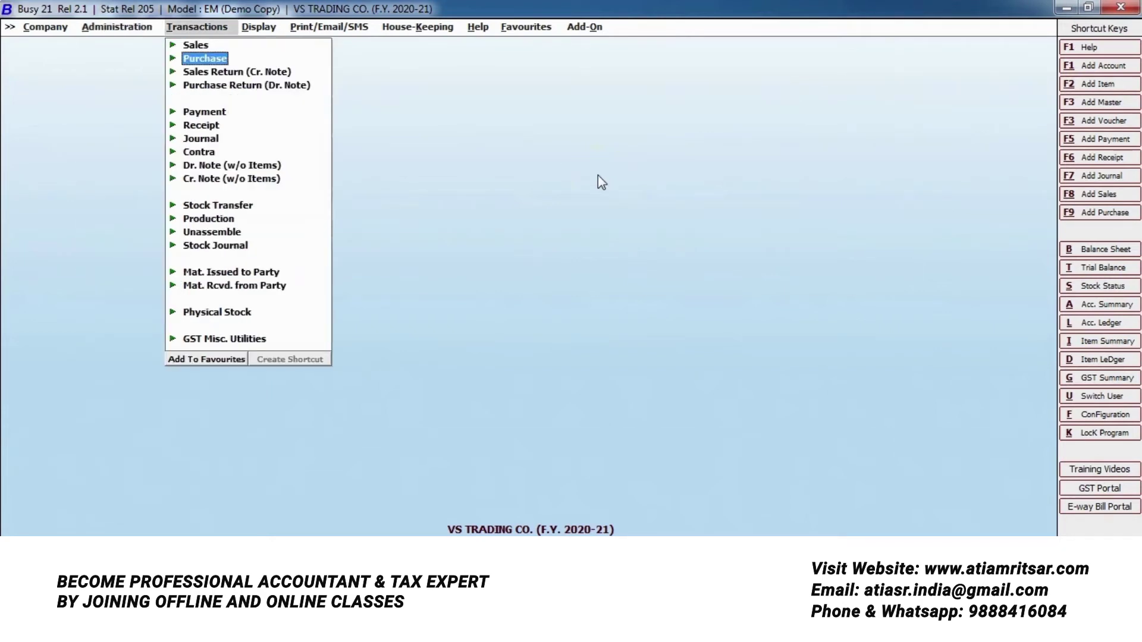
key(Return)
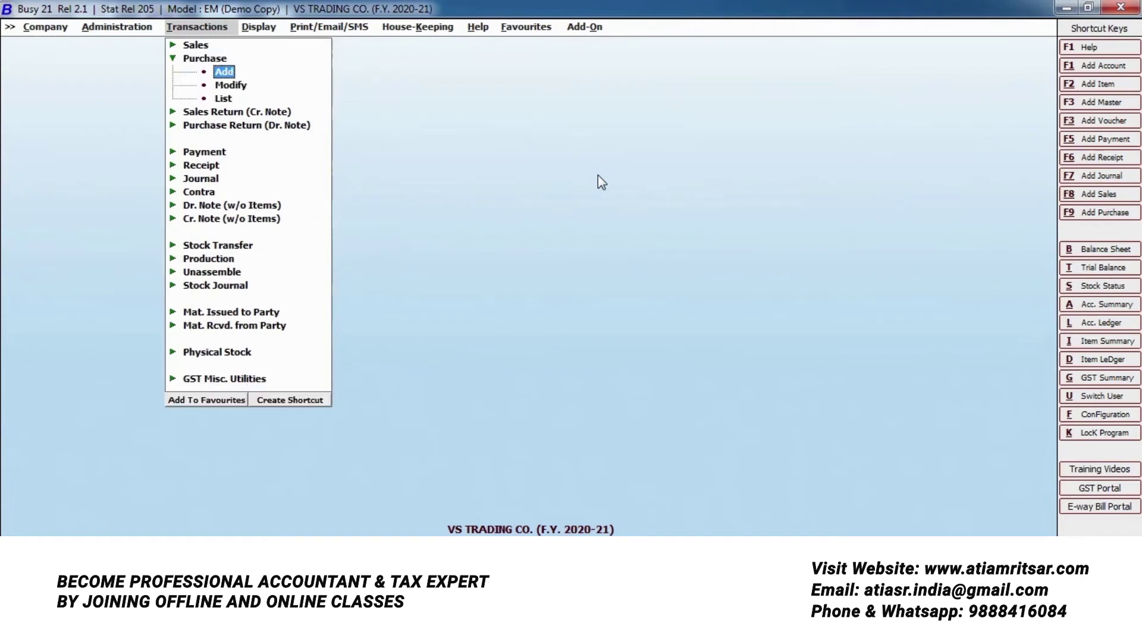
key(Return)
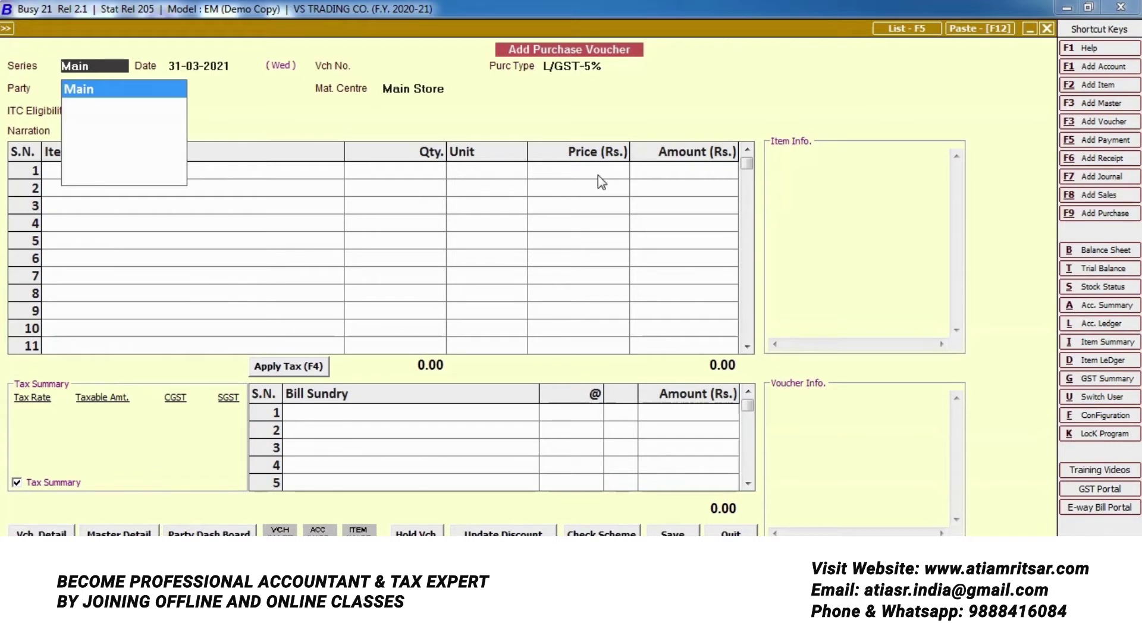
key(Return)
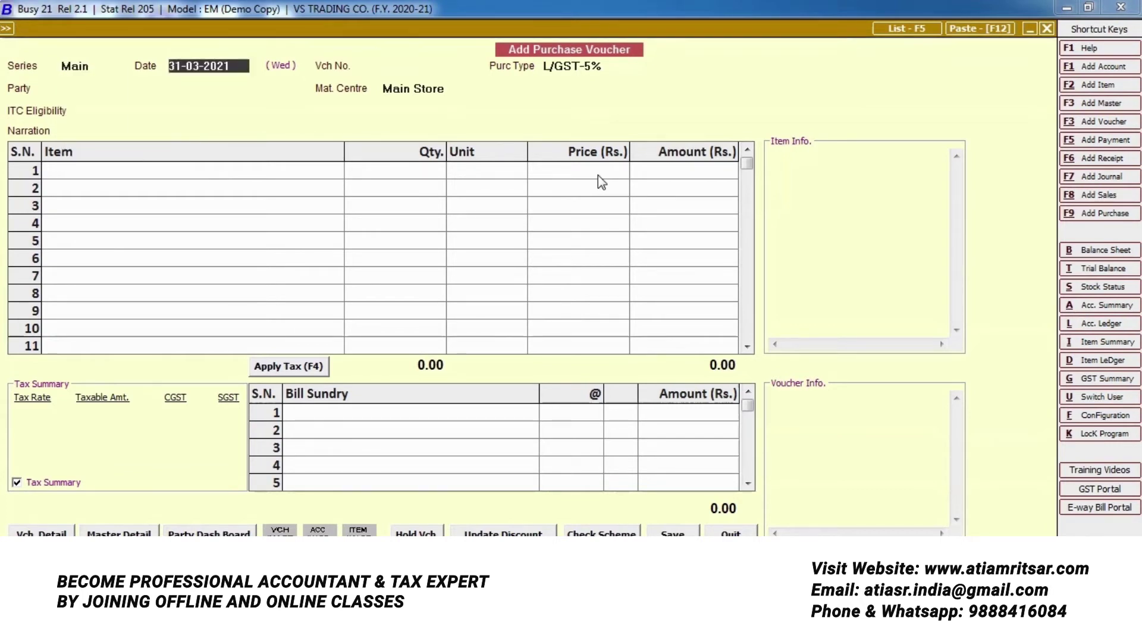
- Check the invoice number and date on the PDF, then type date 05-04-2020
key(alt+Tab)
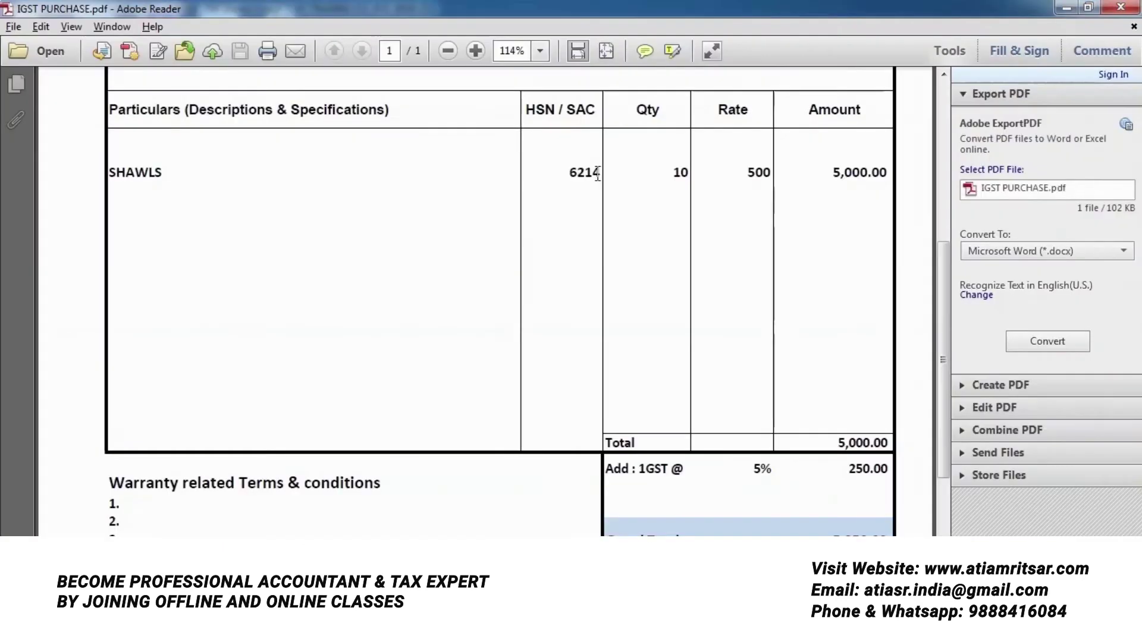
scroll(598, 173, up, 5)
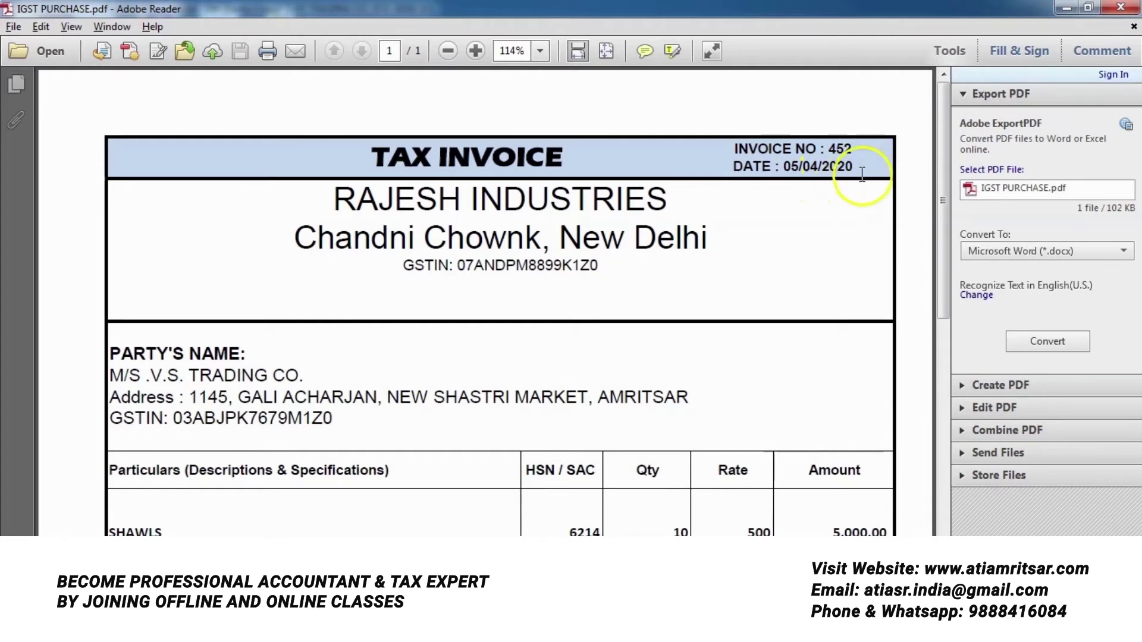
mouse_move(876, 114)
mouse_down()
mouse_move(839, 107)
mouse_move(731, 153)
mouse_move(895, 221)
mouse_move(869, 106)
mouse_up()
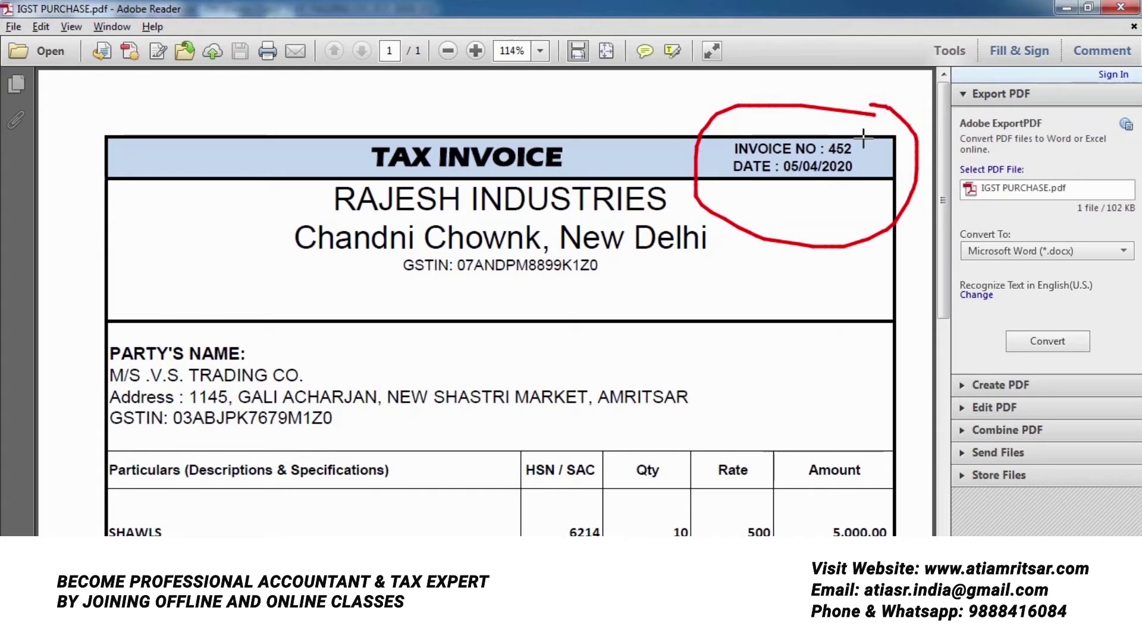
key(Escape)
key(alt+Tab)
text(05-04-2020)
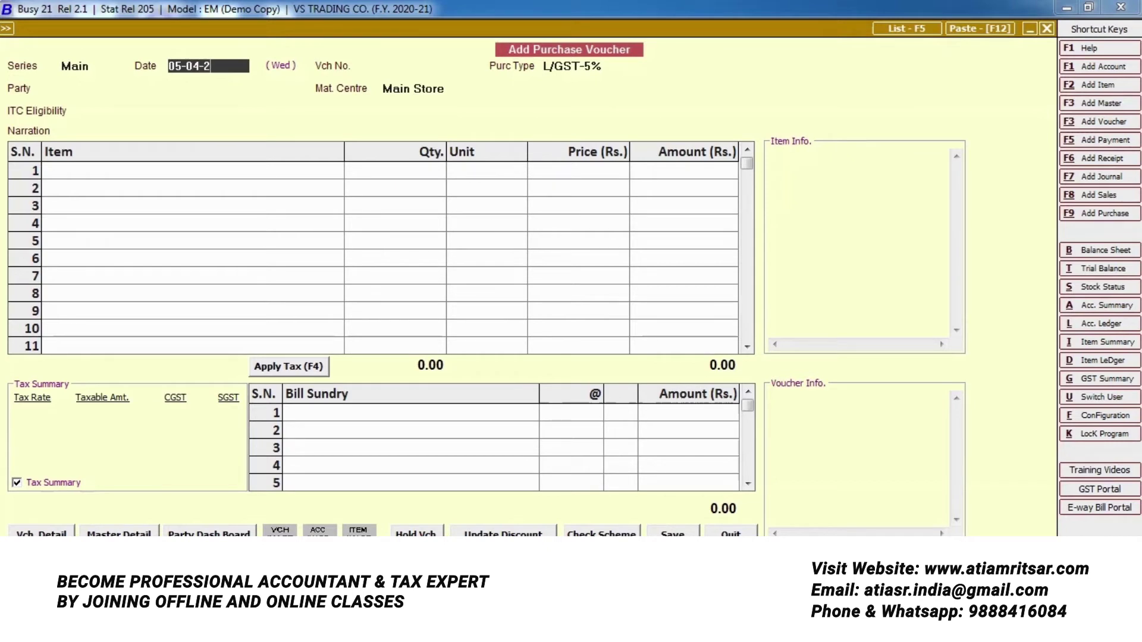
- After 05-04-2020 and 31-03-2020 are rejected, set the voucher date to 31-03-2021
key(Return)
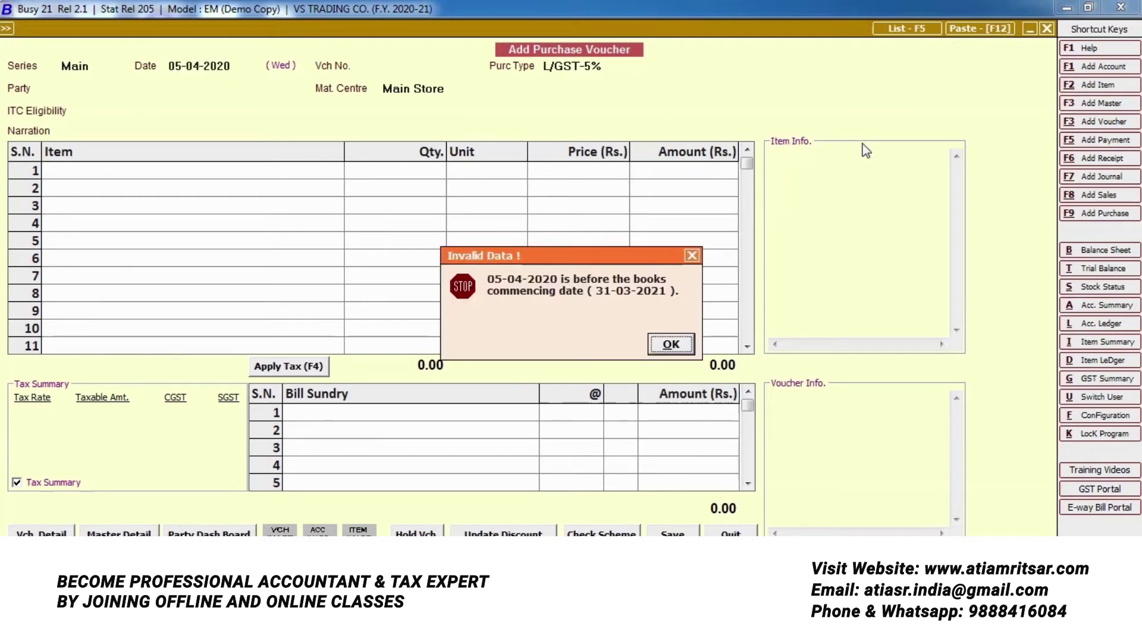
key(Return)
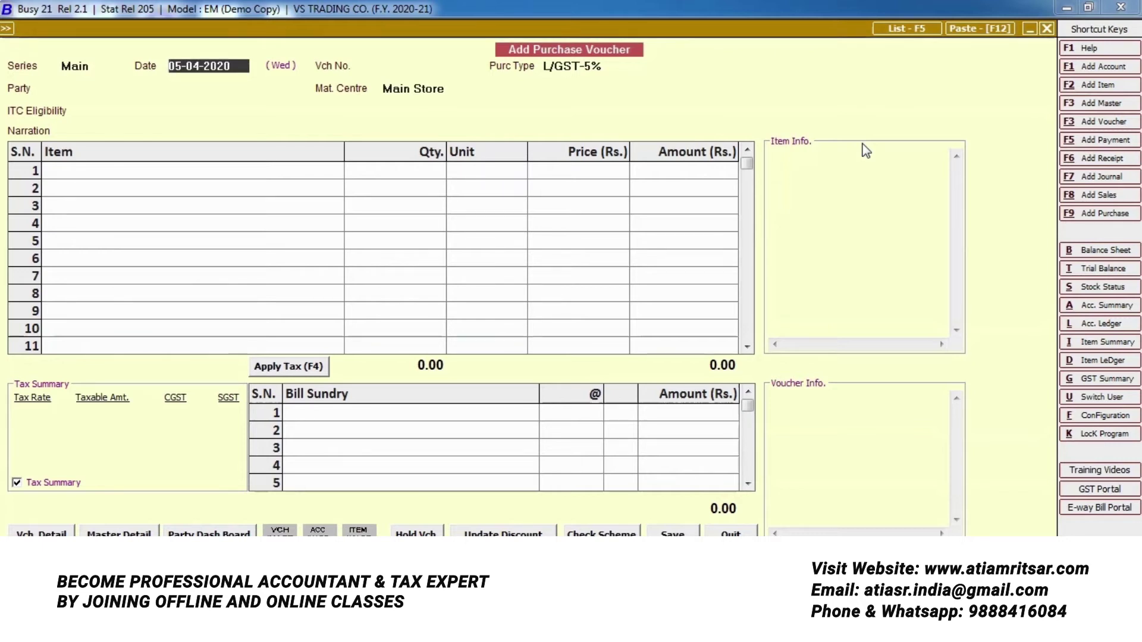
text(31-0)
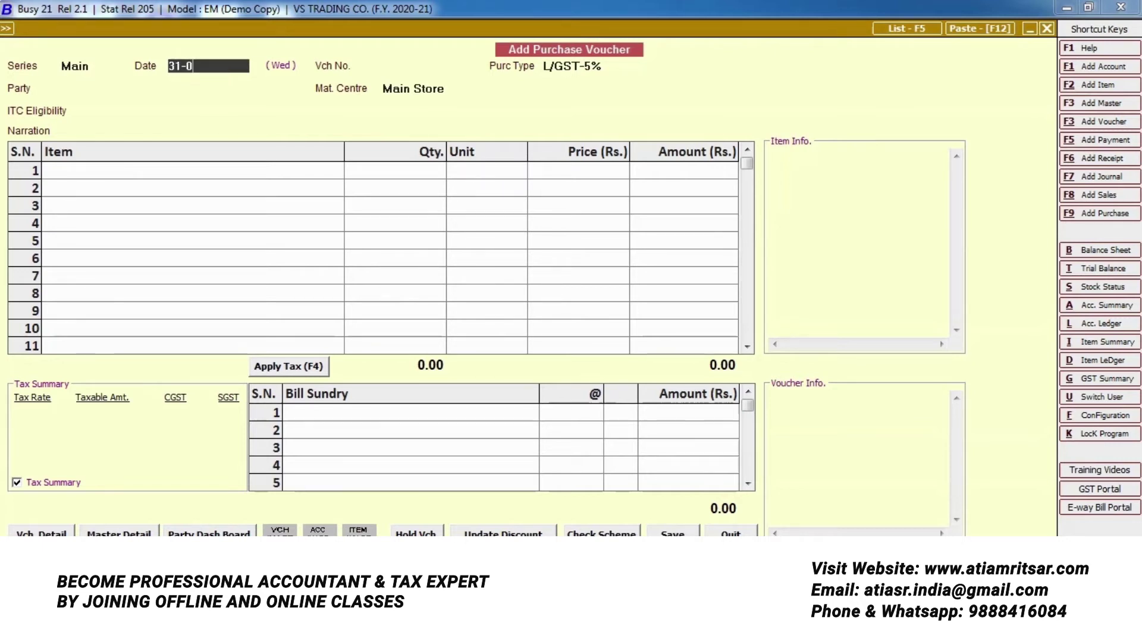
text(3-2020)
key(Return)
key(Return)
text(31-03-2021)
key(Return)
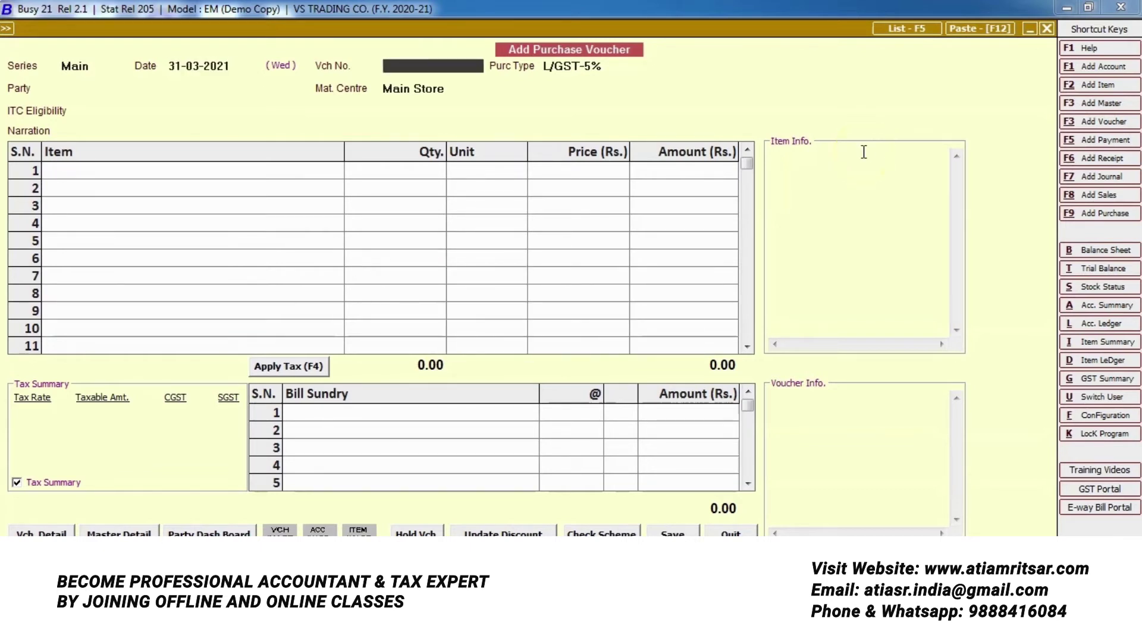
- Read the invoice number from the PDF and enter 452 as the voucher number
key(alt+Tab)
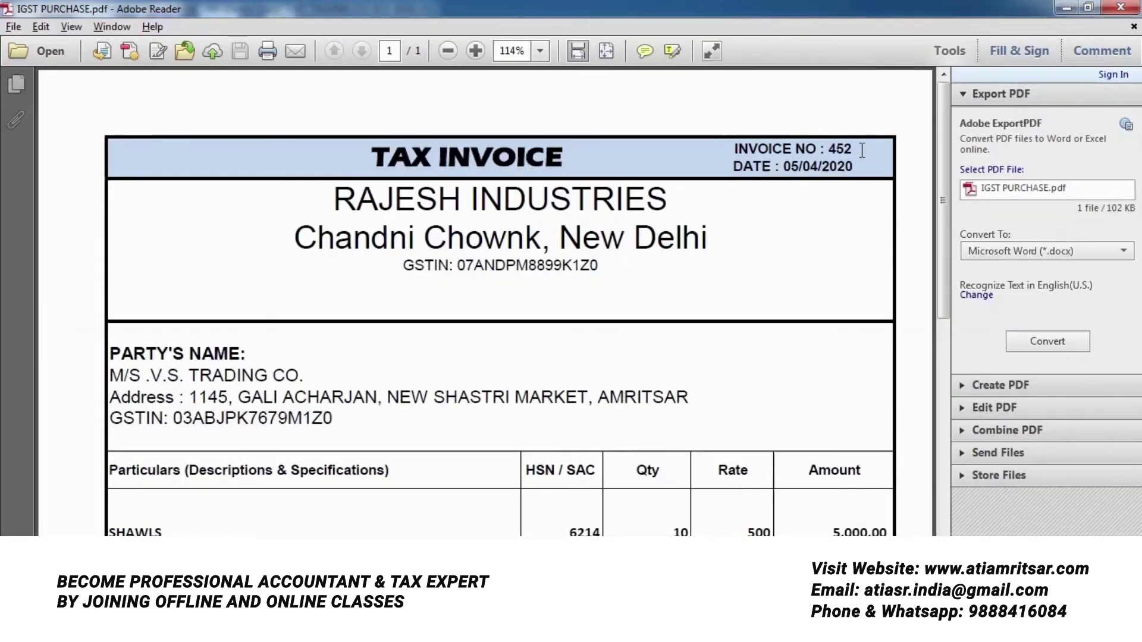
key(alt+Tab)
text(452)
key(Return)
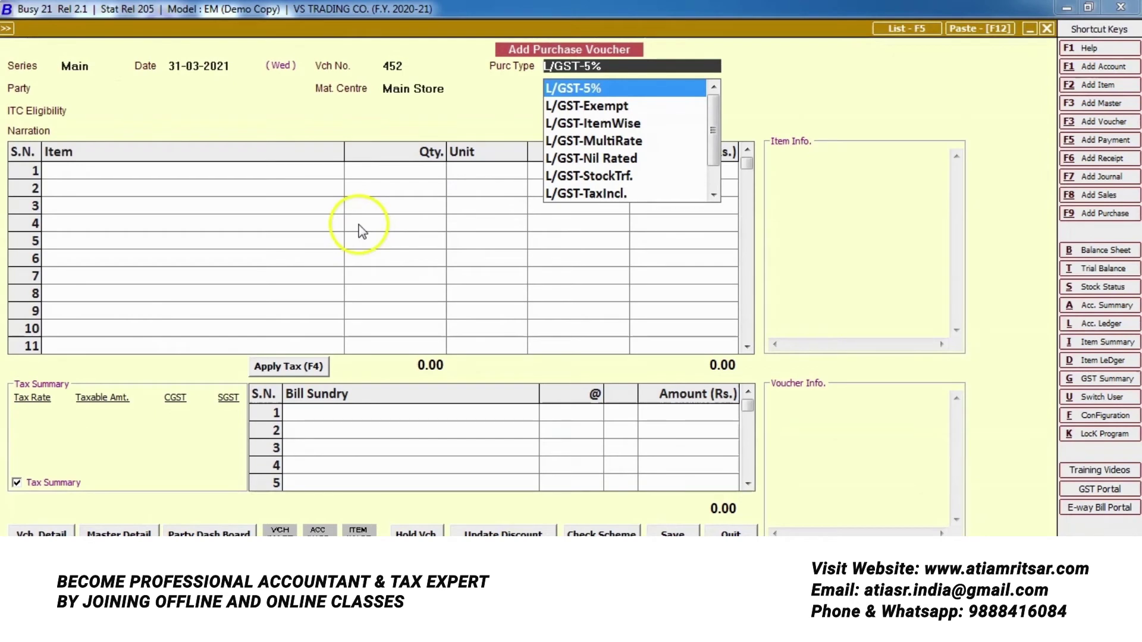
- Change the purchase type from L/GST-5% to I/GST-5%
click(649, 93)
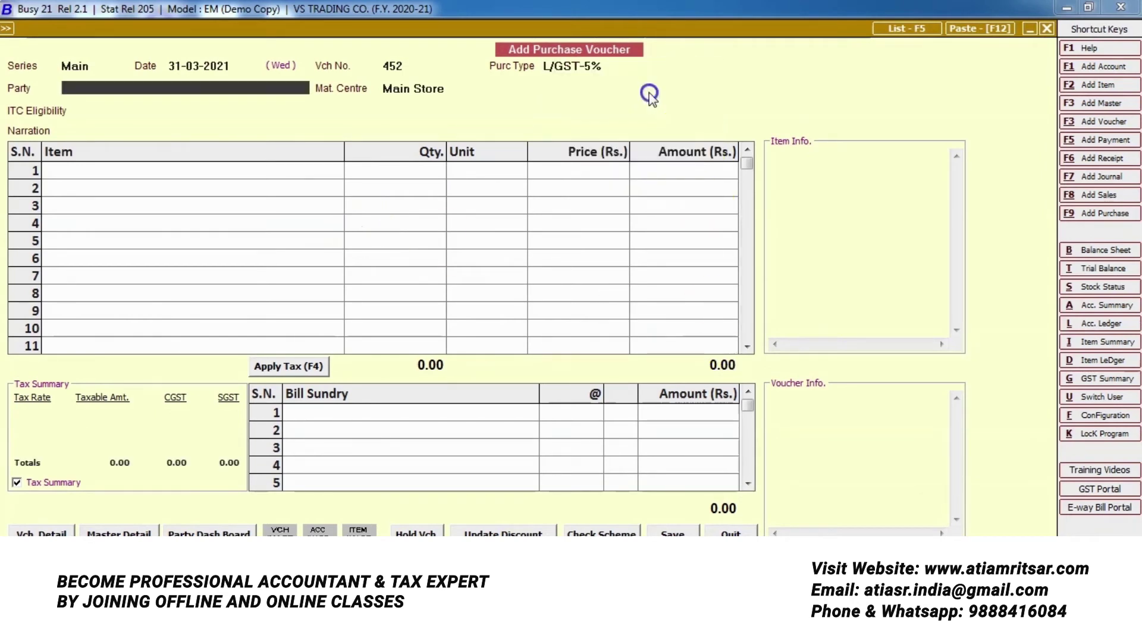
click(601, 67)
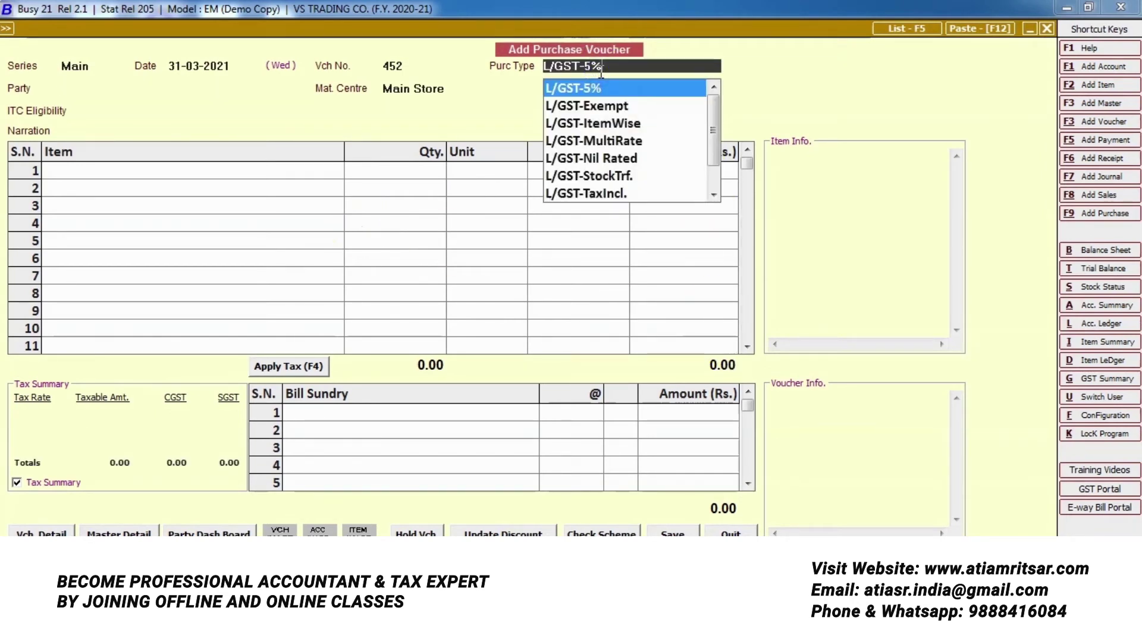
key(BackSpace)
key(BackSpace)
key(BackSpace)
key(BackSpace)
key(BackSpace)
key(BackSpace)
key(BackSpace)
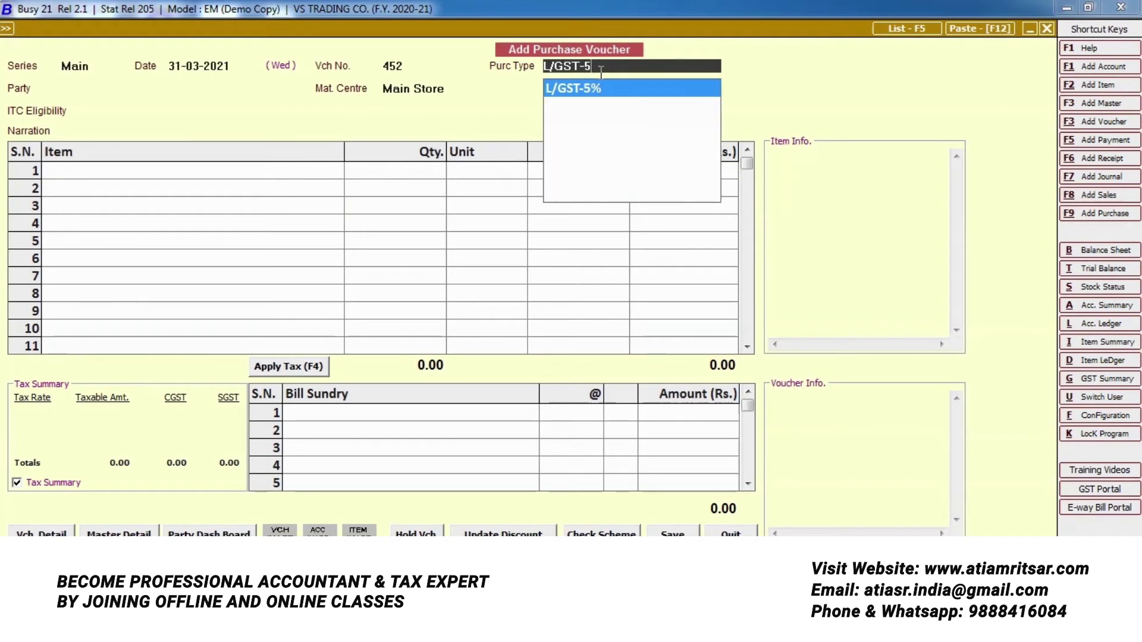
key(BackSpace)
text(i)
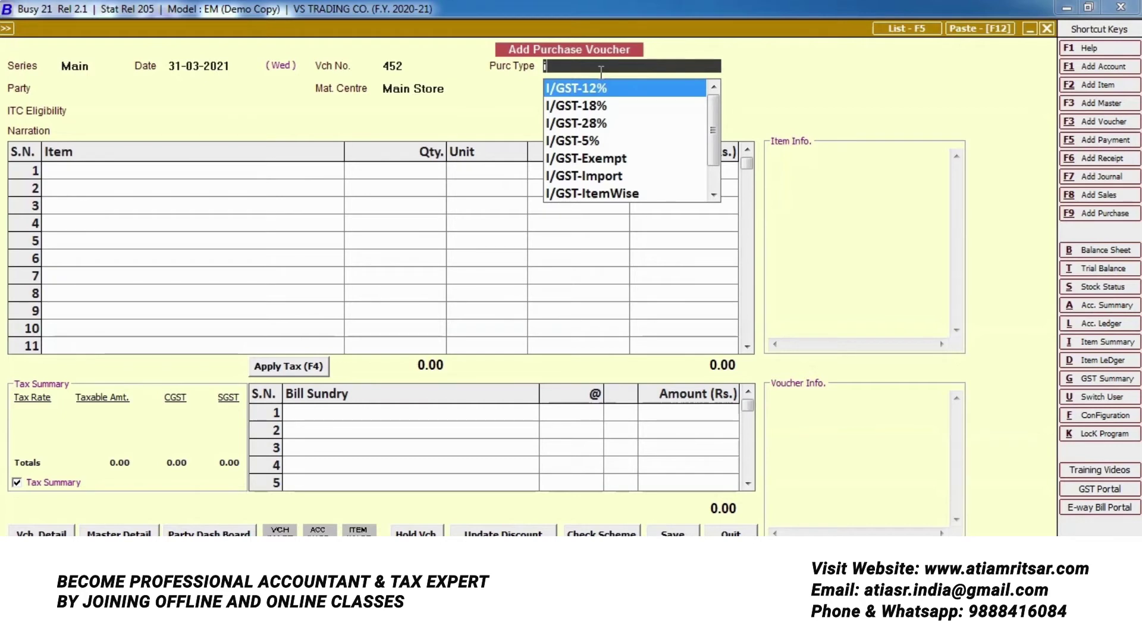
key(Down)
key(Down)
key(Down)
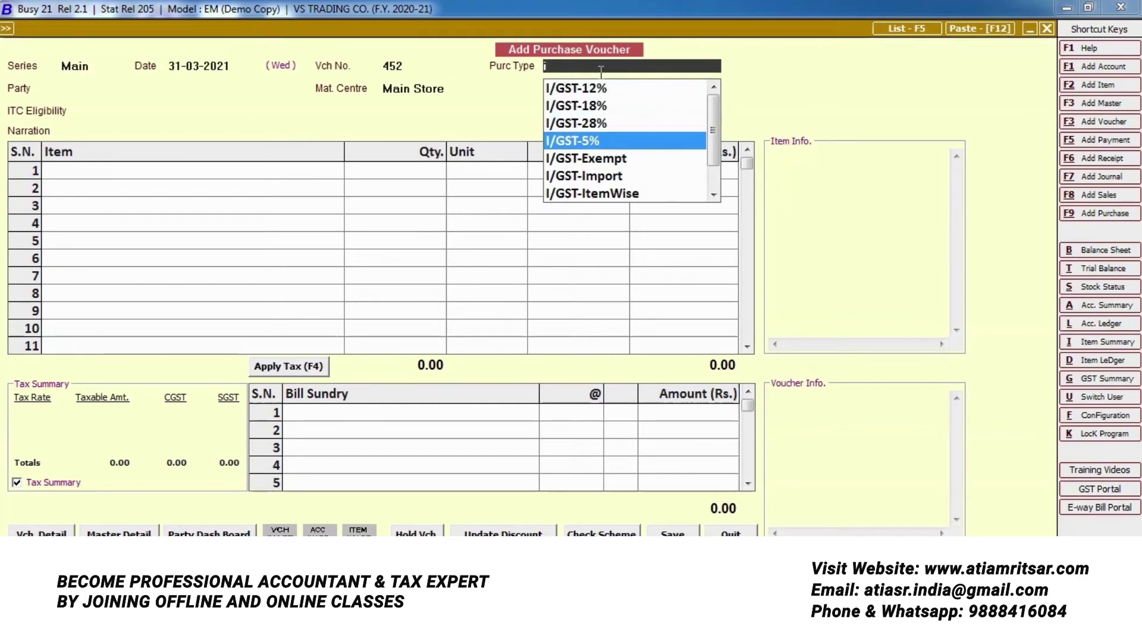
key(Return)
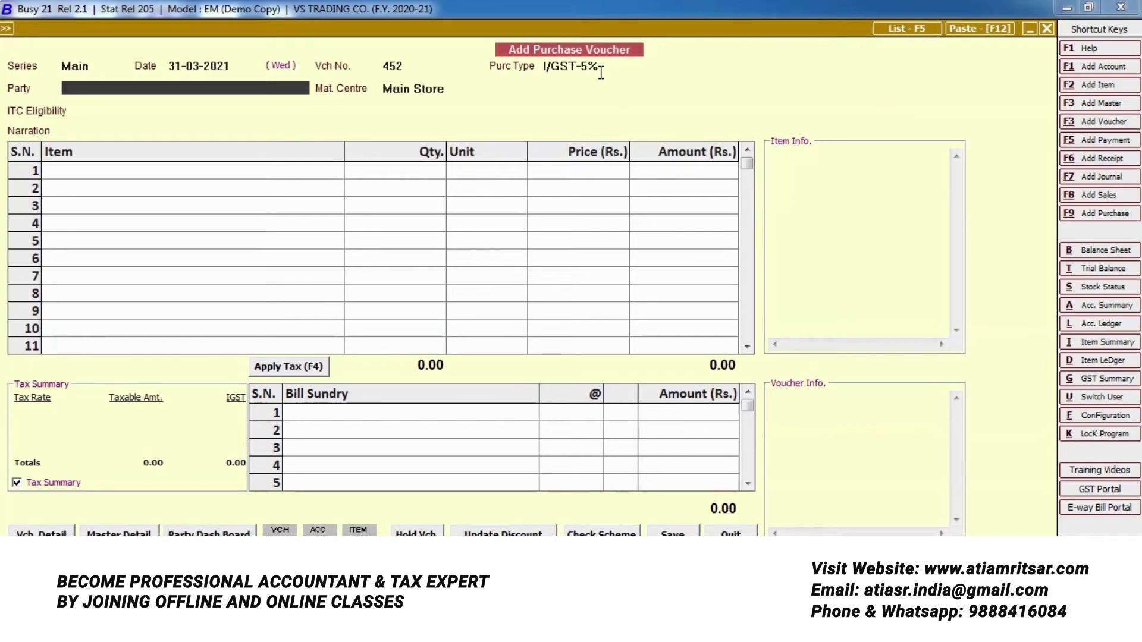
- Select Rajesh Industries as the party and accept its invalid-GSTIN warning
key(Return)
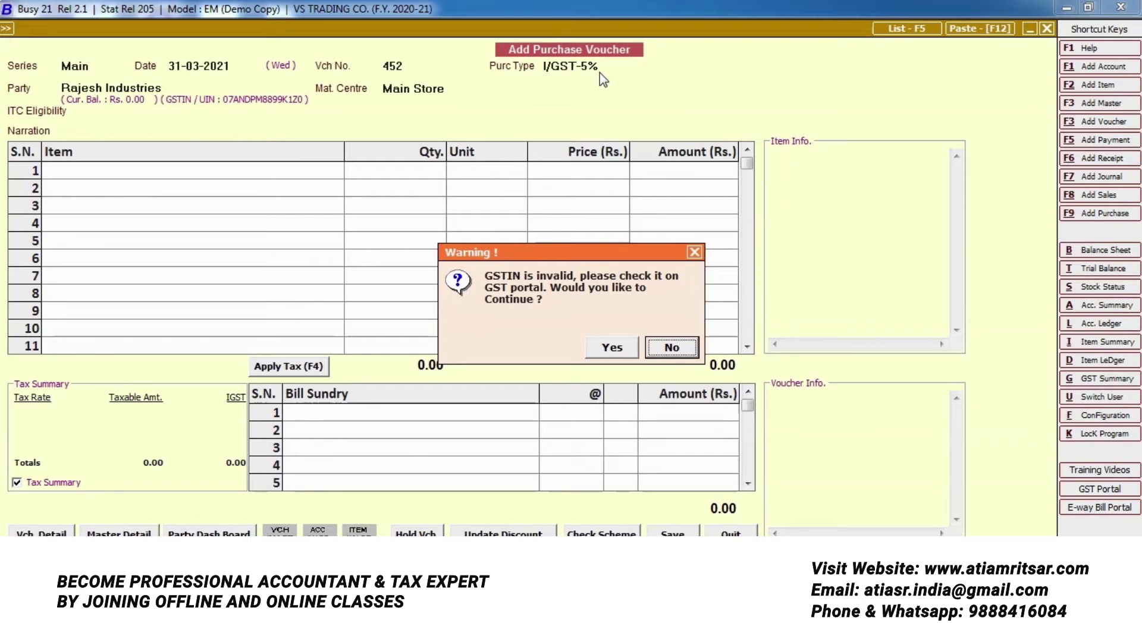
key(Left)
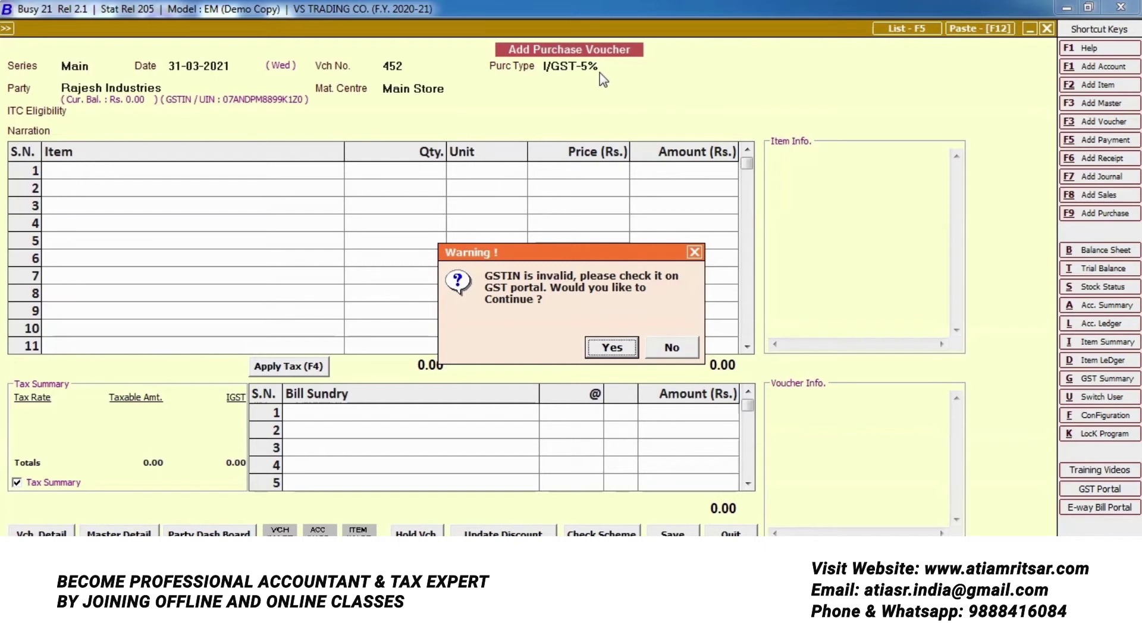
key(Return)
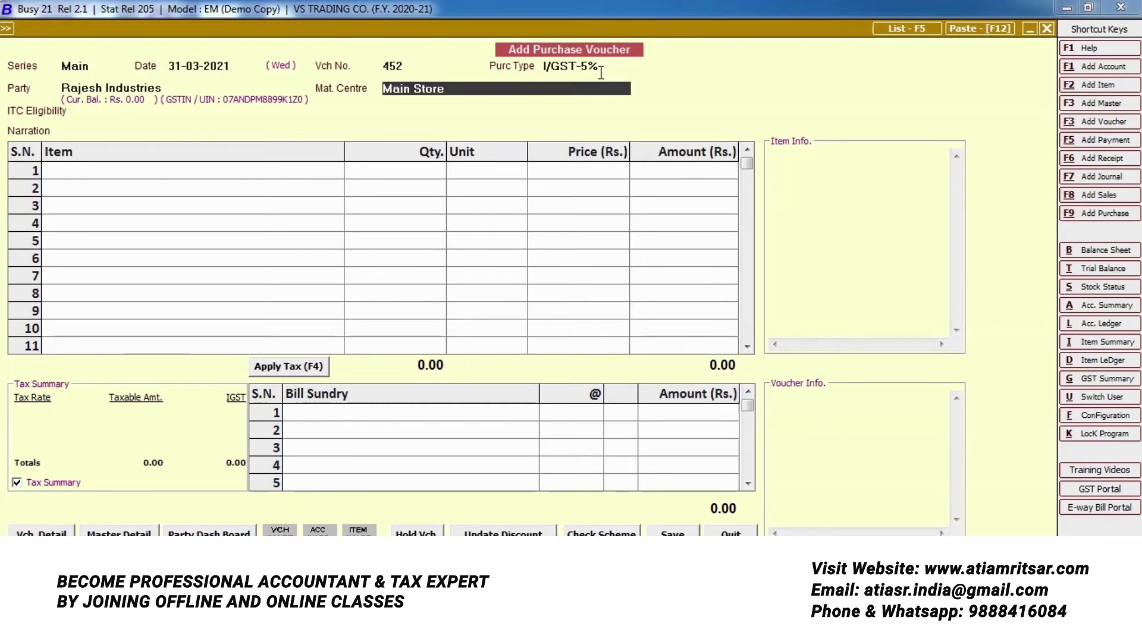
- Keep Main Store and Input Goods/Services ITC eligibility, then enter narration 'Bill No 452'
key(Return)
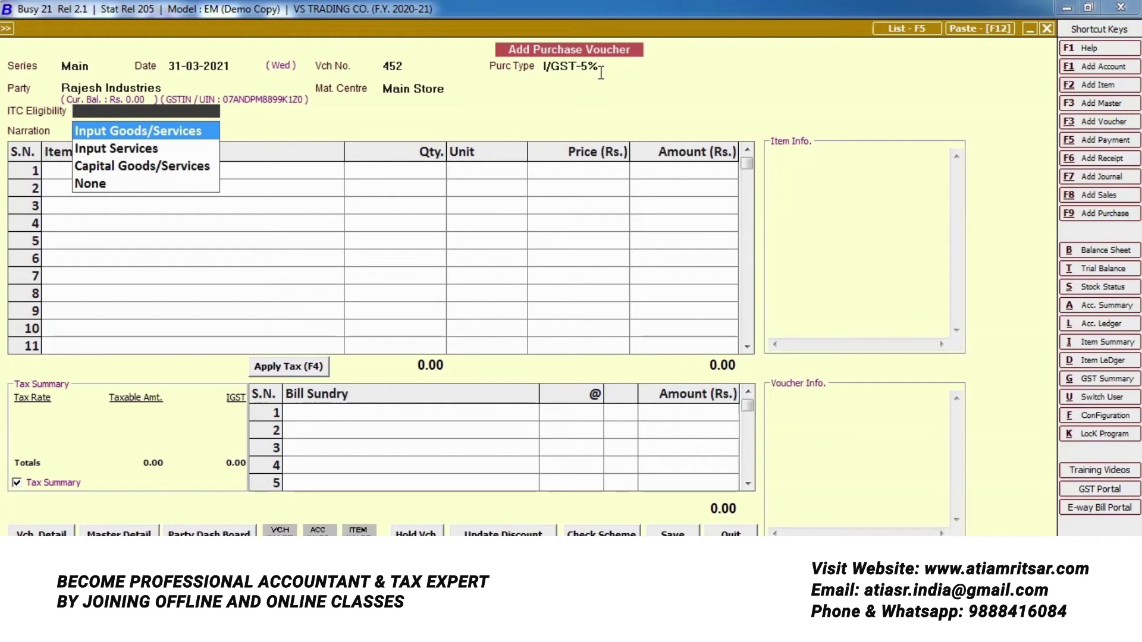
key(Return)
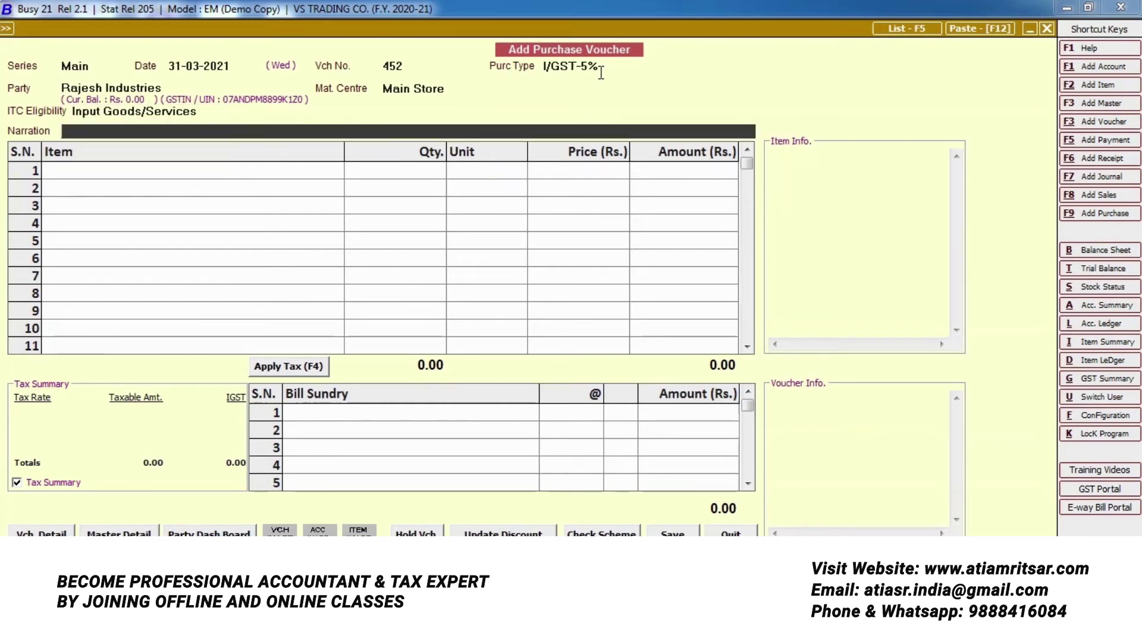
text(Bill)
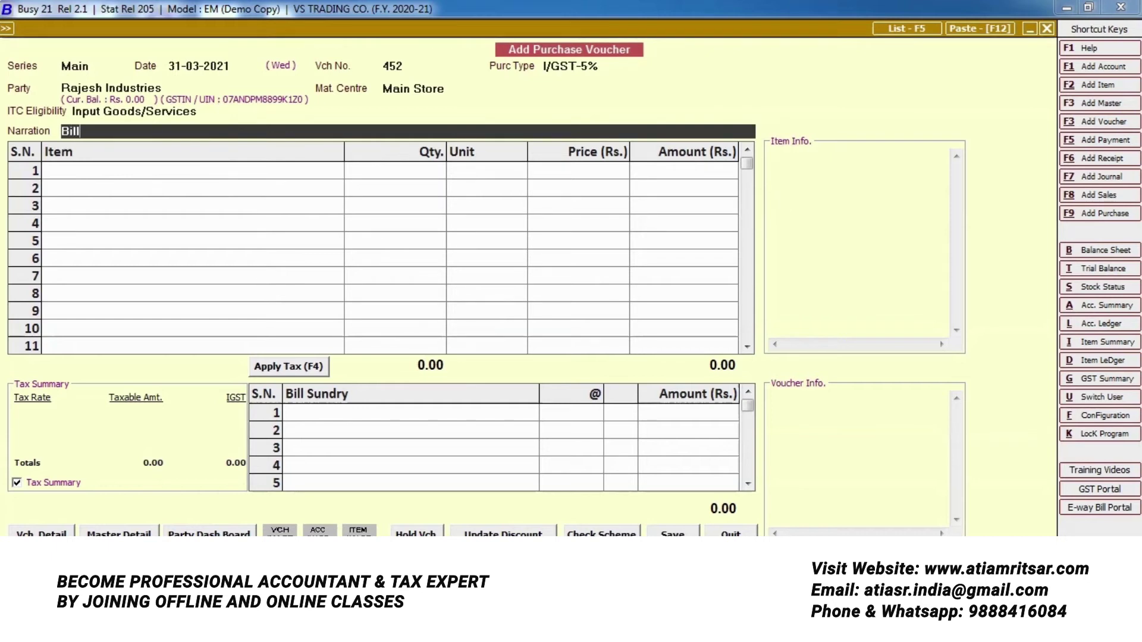
text( No 452)
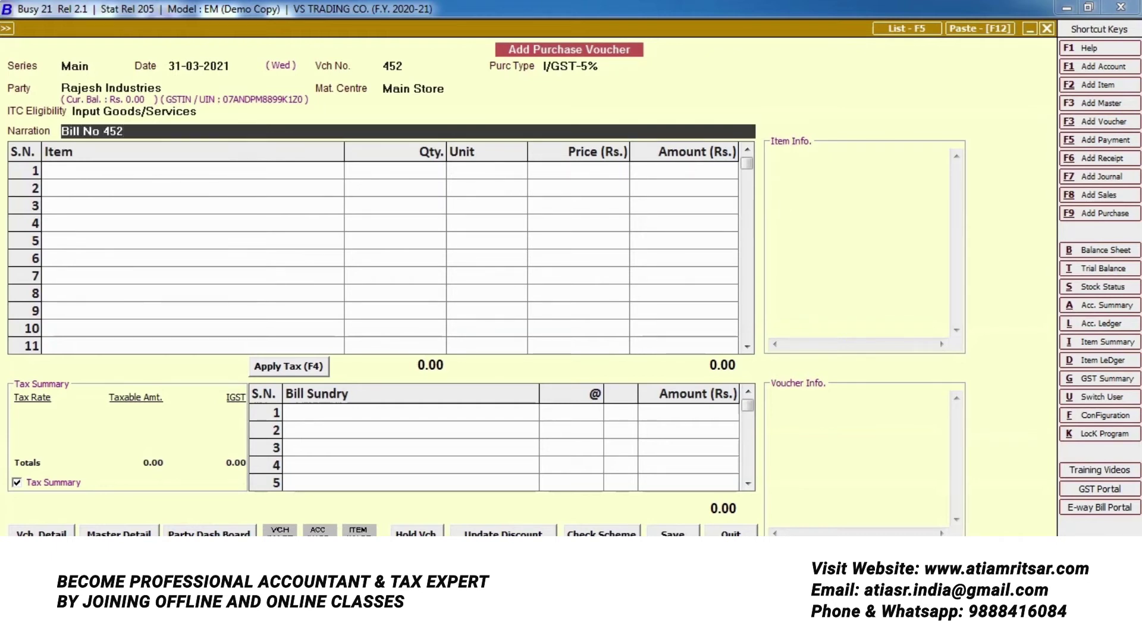
key(Return)
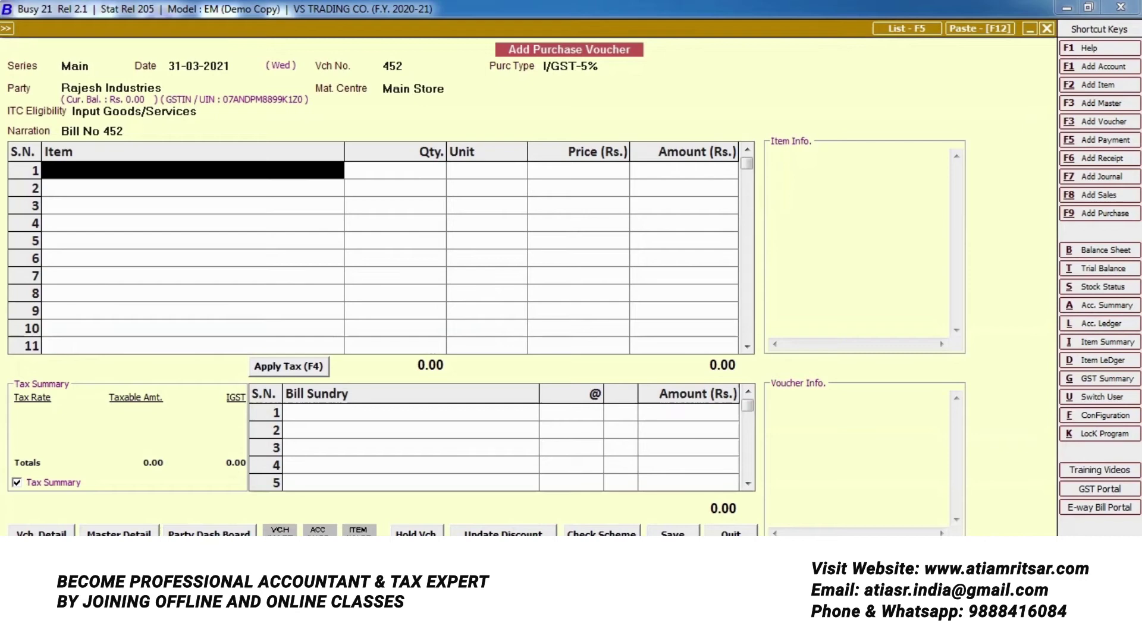
key(alt+Tab)
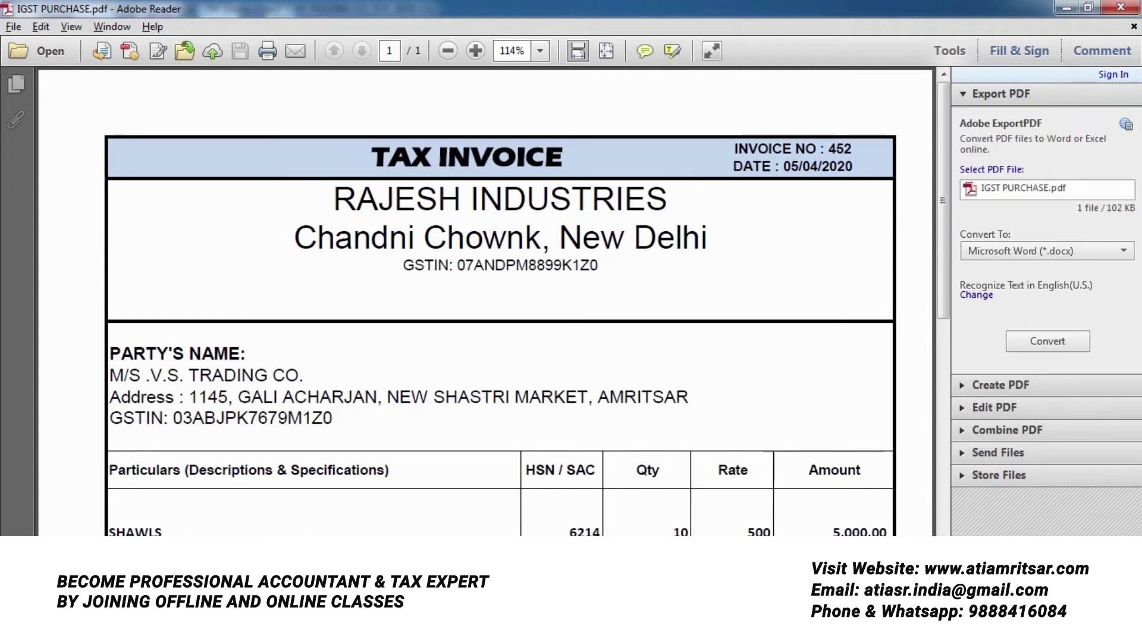
- Back in Busy, select Shawls as the first voucher item
key(alt+Tab)
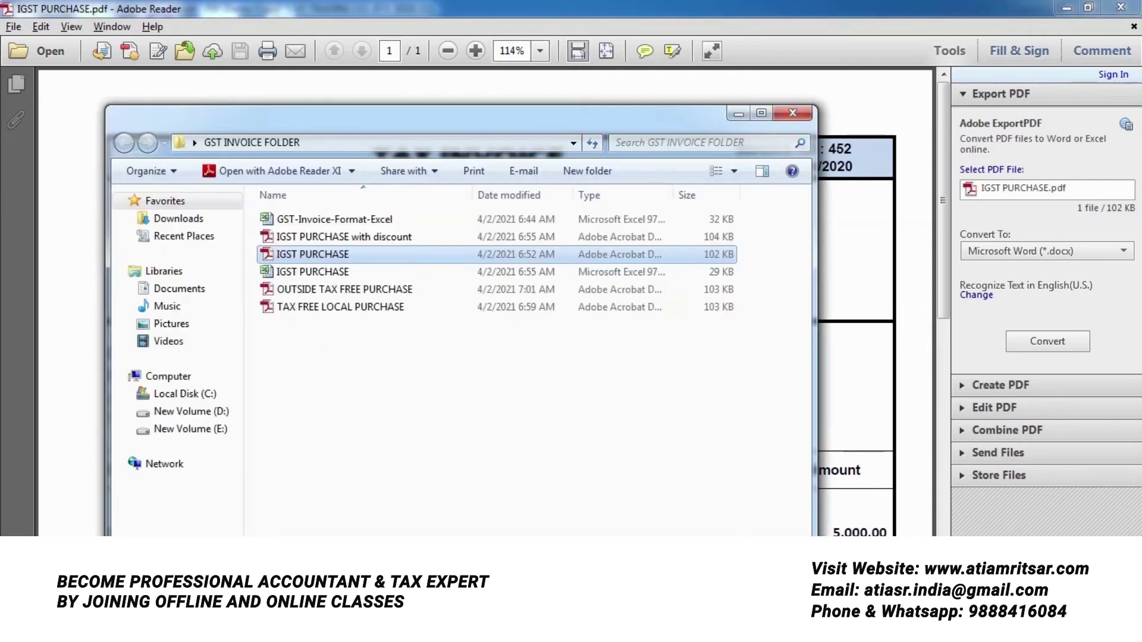
key(alt+Tab)
key(alt+Tab)
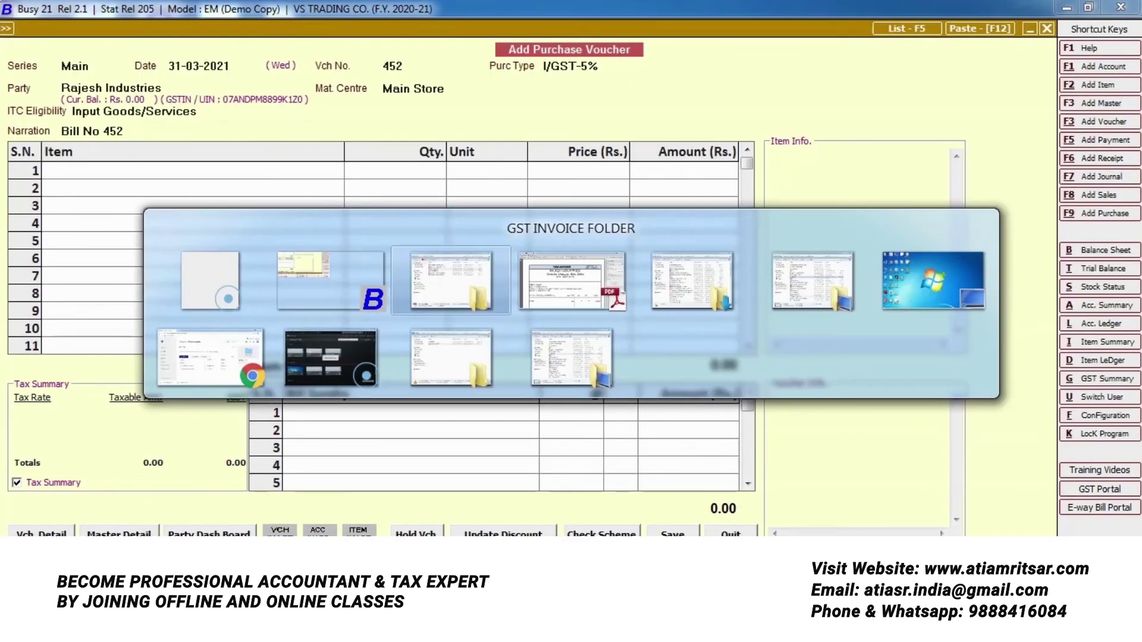
key(alt+Tab)
key(alt+Tab)
key(Tab)
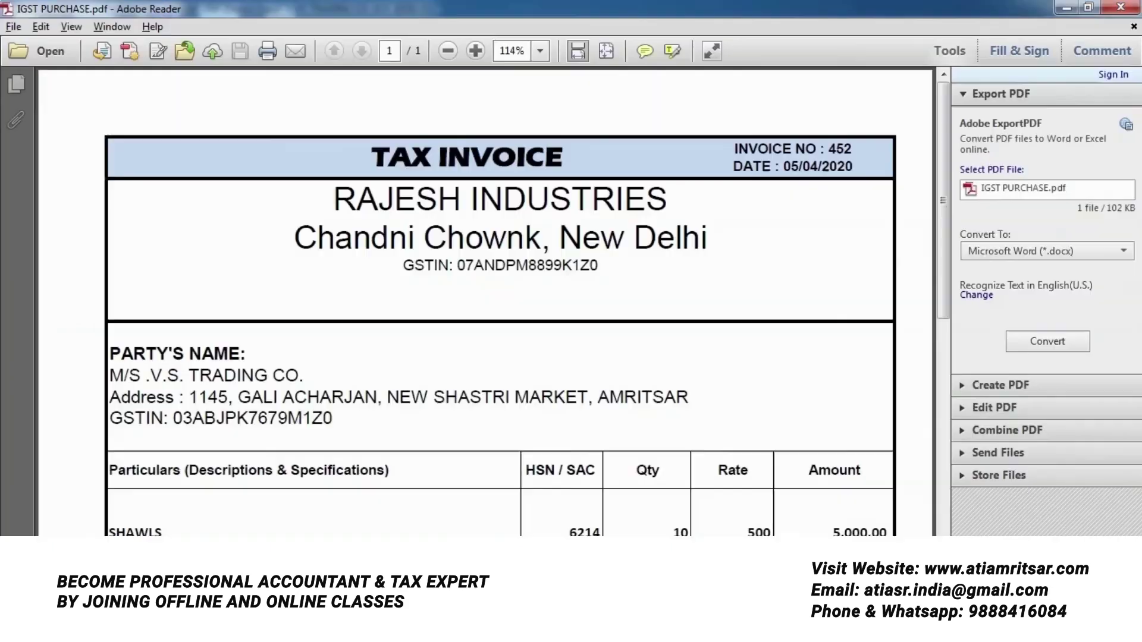
key(alt+Tab)
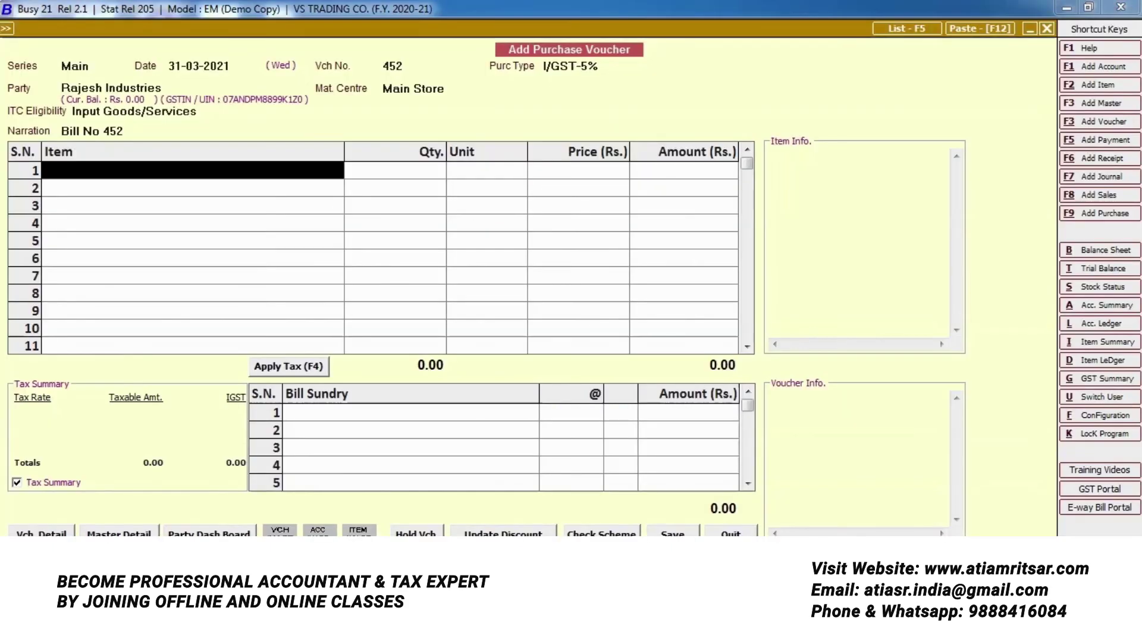
text(sha)
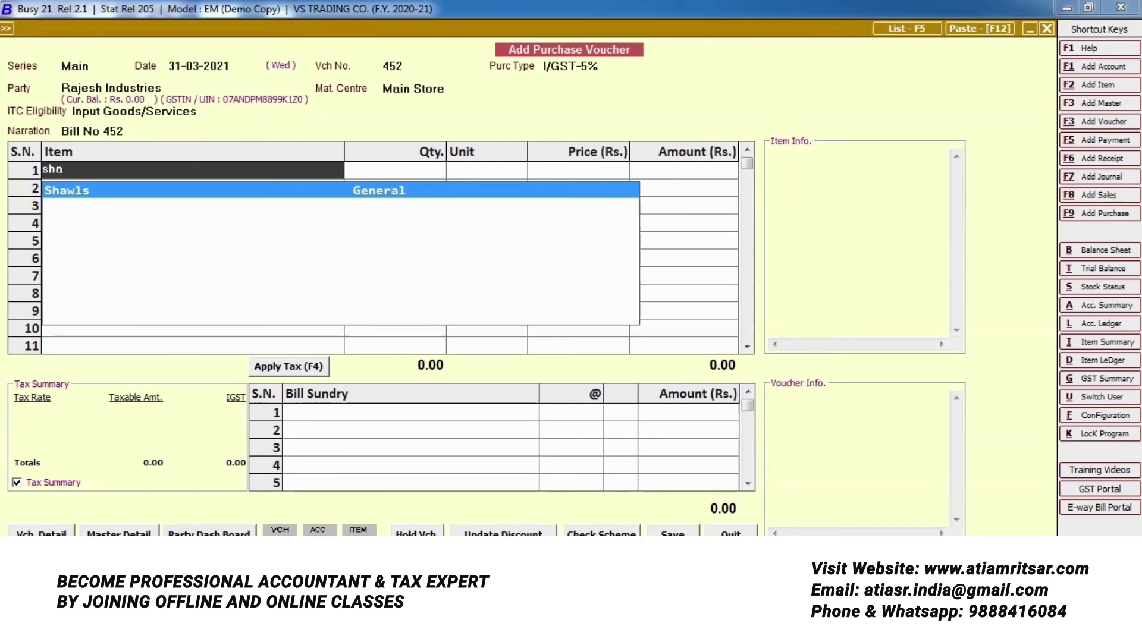
key(Return)
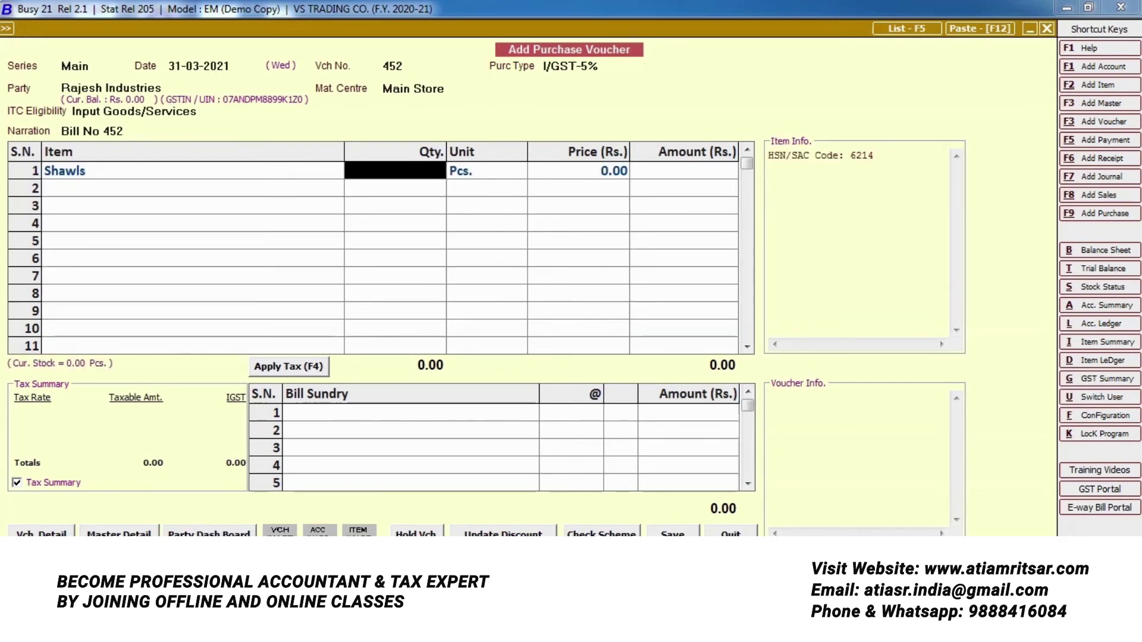
- Enter quantity 10 and price 500 for Shawls, making 5,000.00
text(10)
key(Return)
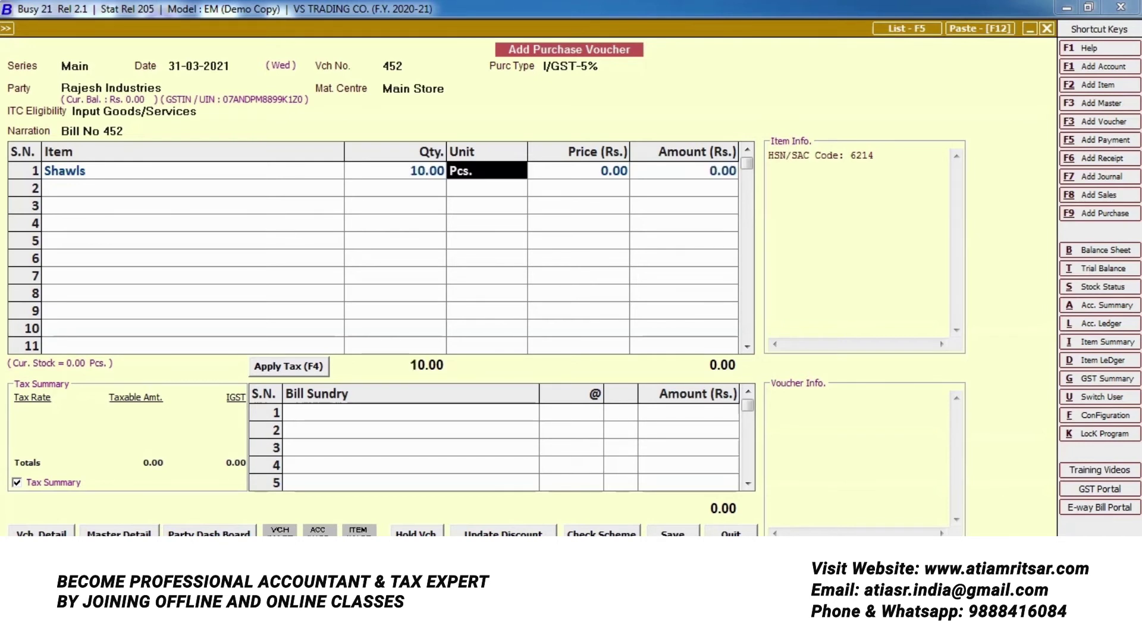
key(Return)
text(500)
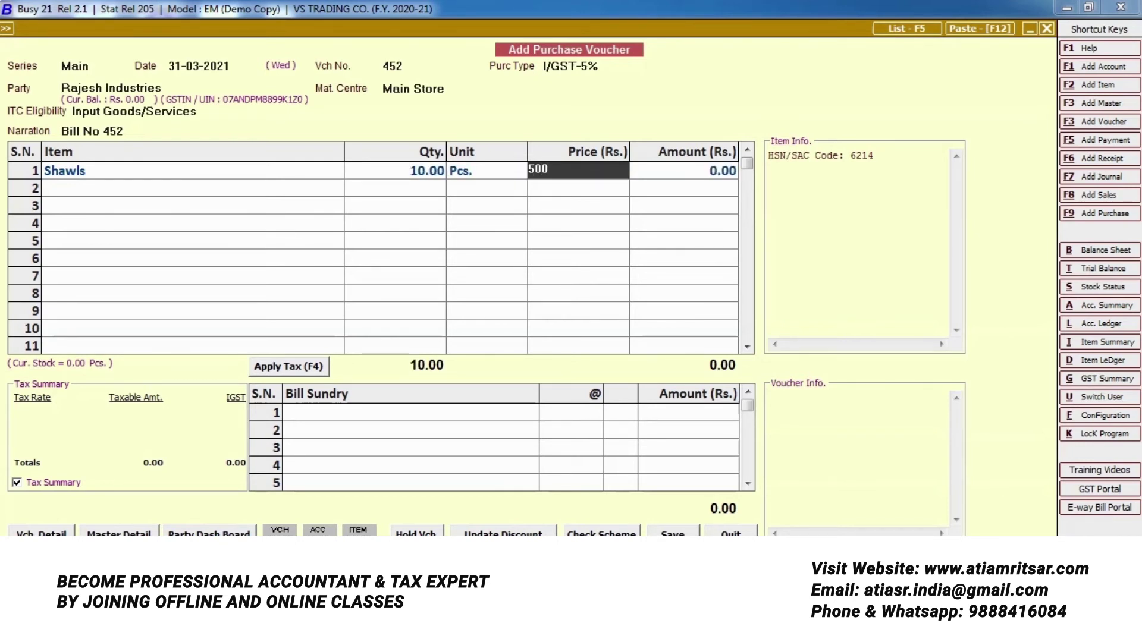
key(Return)
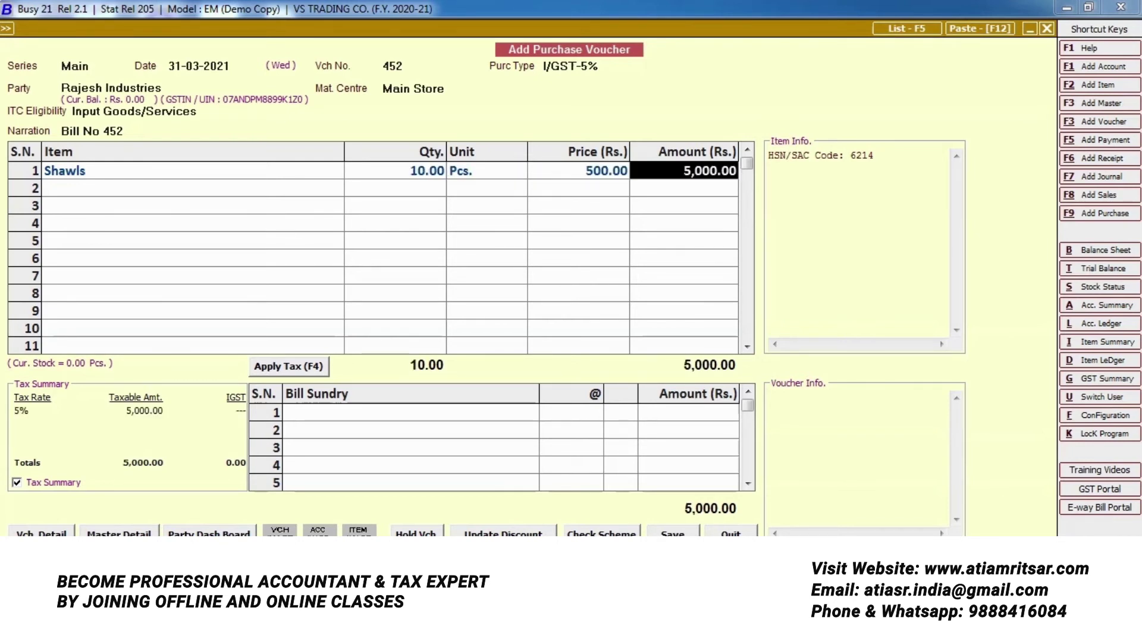
key(alt+Tab)
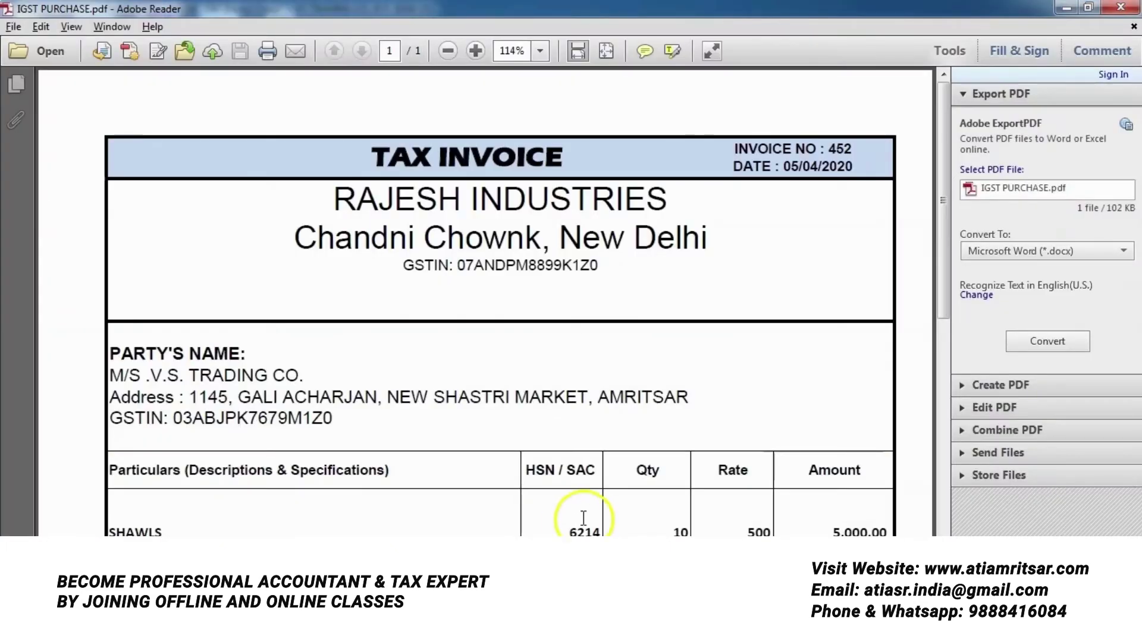
- Scroll the invoice PDF to the Shawls line, then return to the Busy voucher
scroll(595, 511, down, 4)
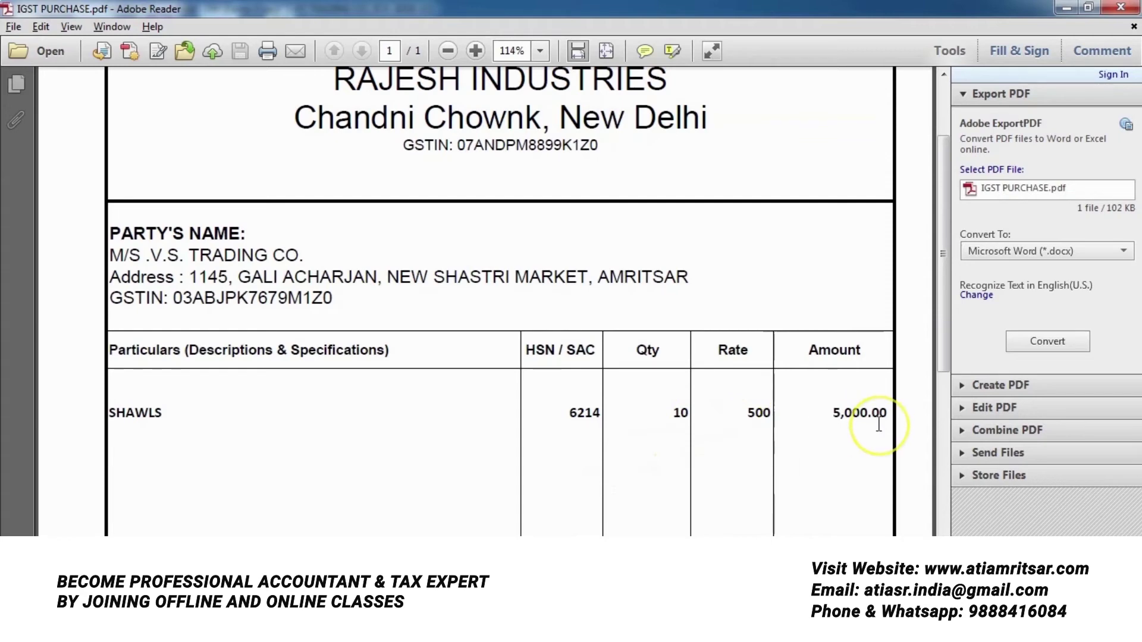
key(alt+Tab)
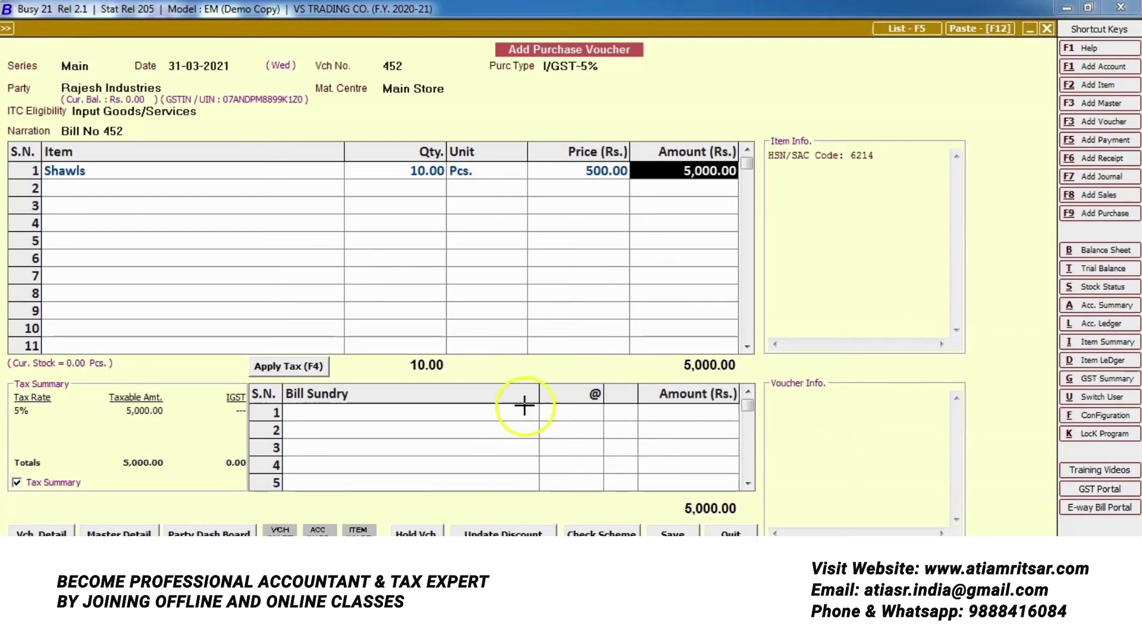
mouse_move(587, 347)
mouse_down()
mouse_move(313, 343)
mouse_move(229, 479)
mouse_move(595, 526)
mouse_move(800, 425)
mouse_move(575, 349)
mouse_up()
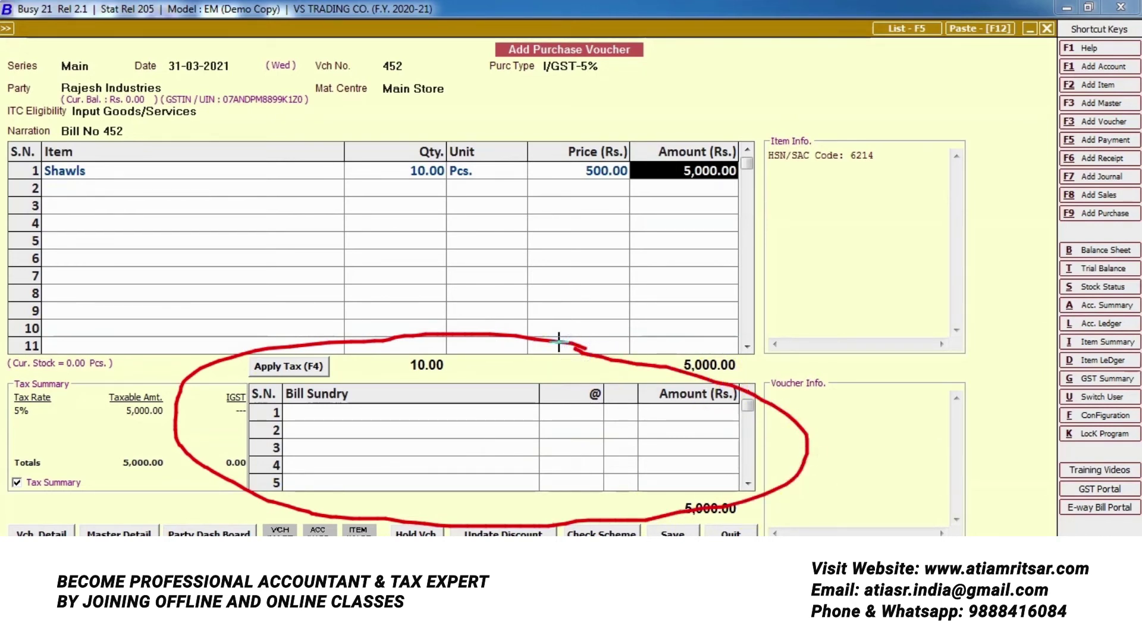
key(Escape)
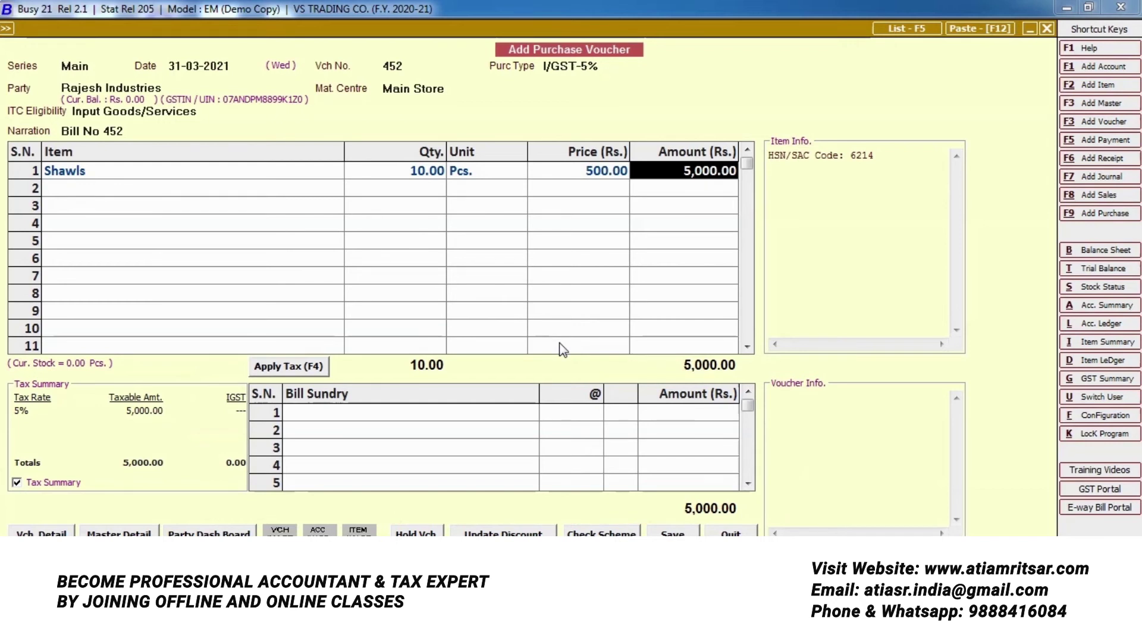
click(503, 8)
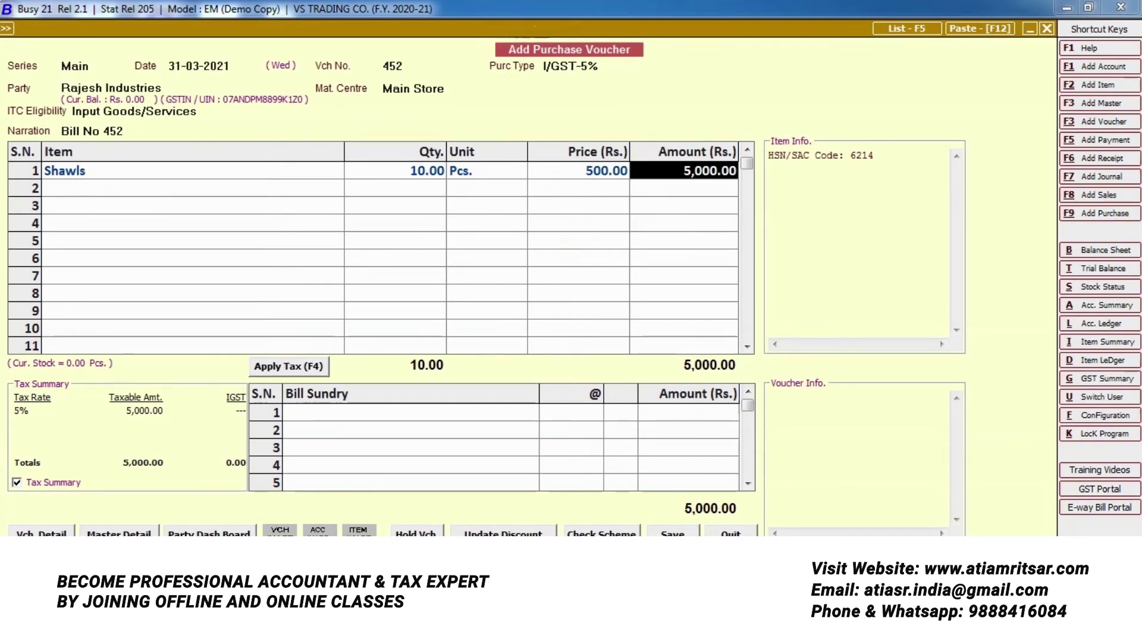
mouse_move(215, 190)
mouse_down()
mouse_move(226, 268)
mouse_move(218, 189)
mouse_move(332, 175)
mouse_up()
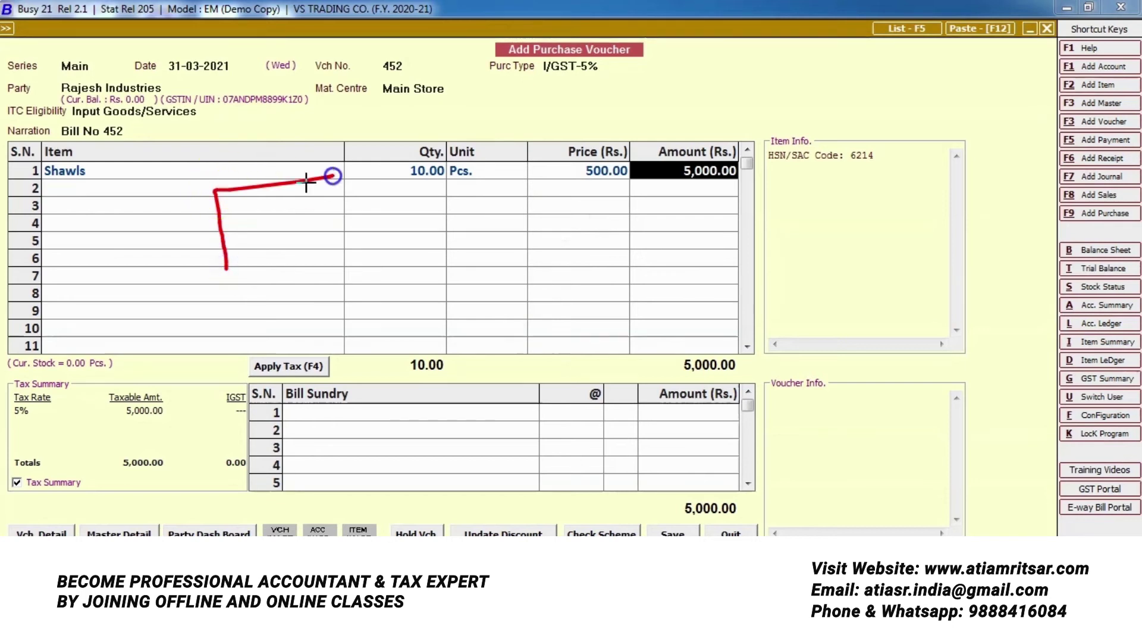
- End item entry after Shawls and move to the bill sundry rows
mouse_move(219, 222)
mouse_down()
mouse_move(270, 222)
mouse_move(316, 266)
mouse_move(413, 271)
mouse_up()
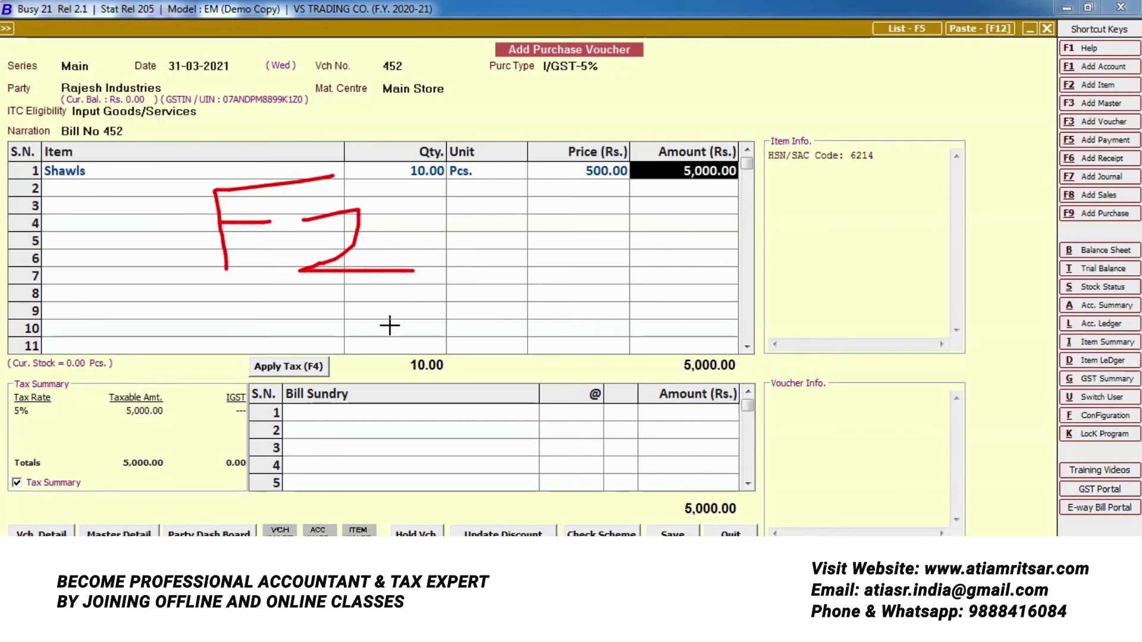
key(Escape)
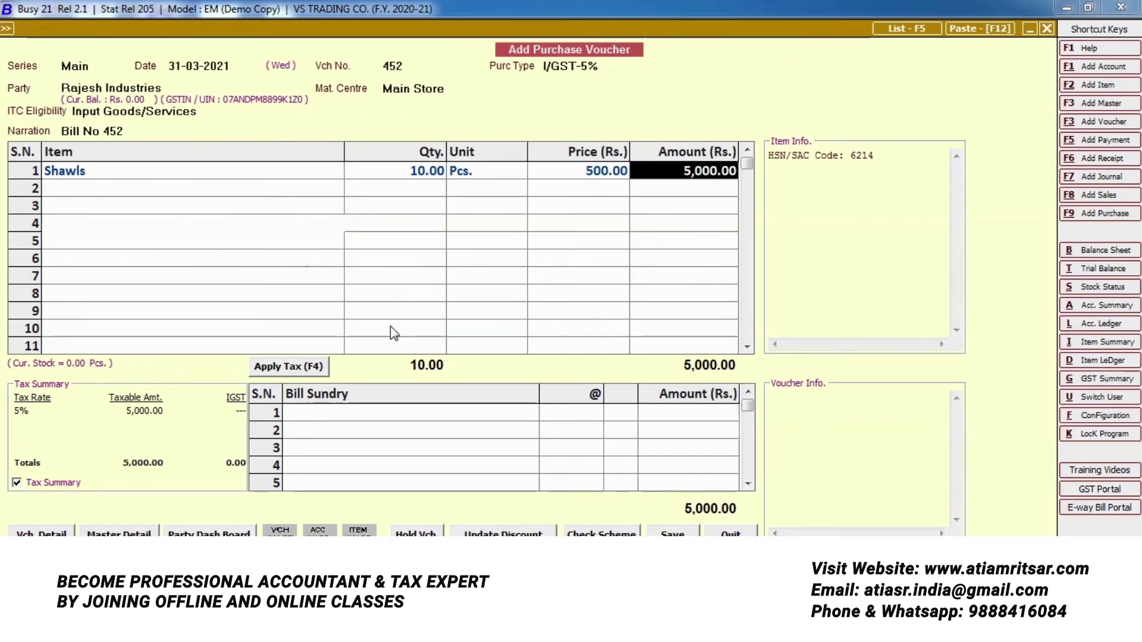
key(Return)
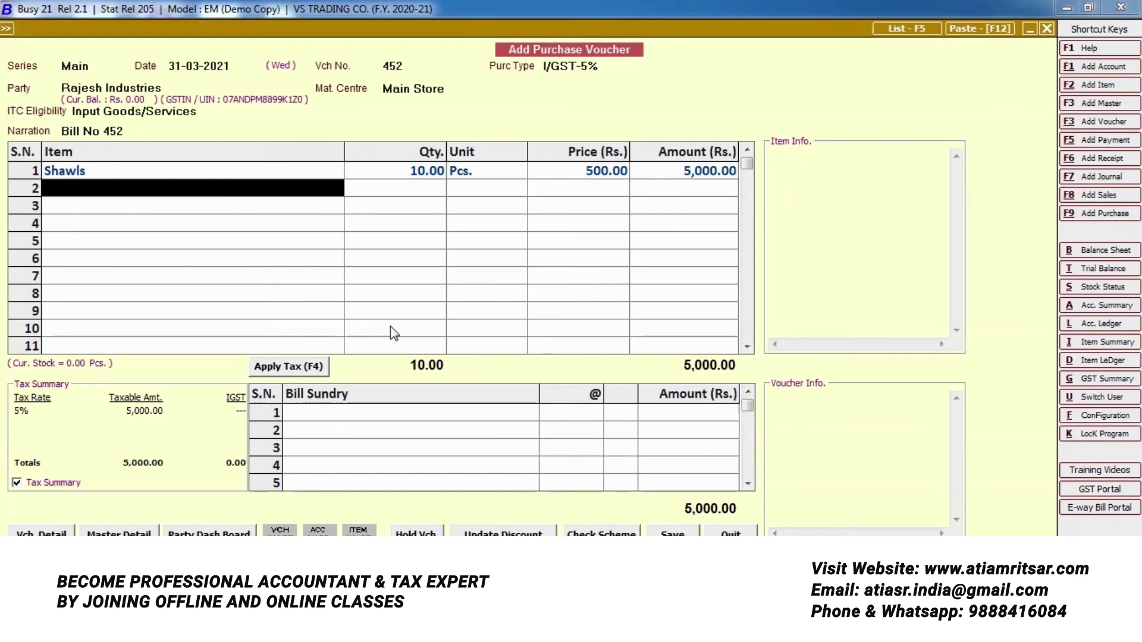
key(Return)
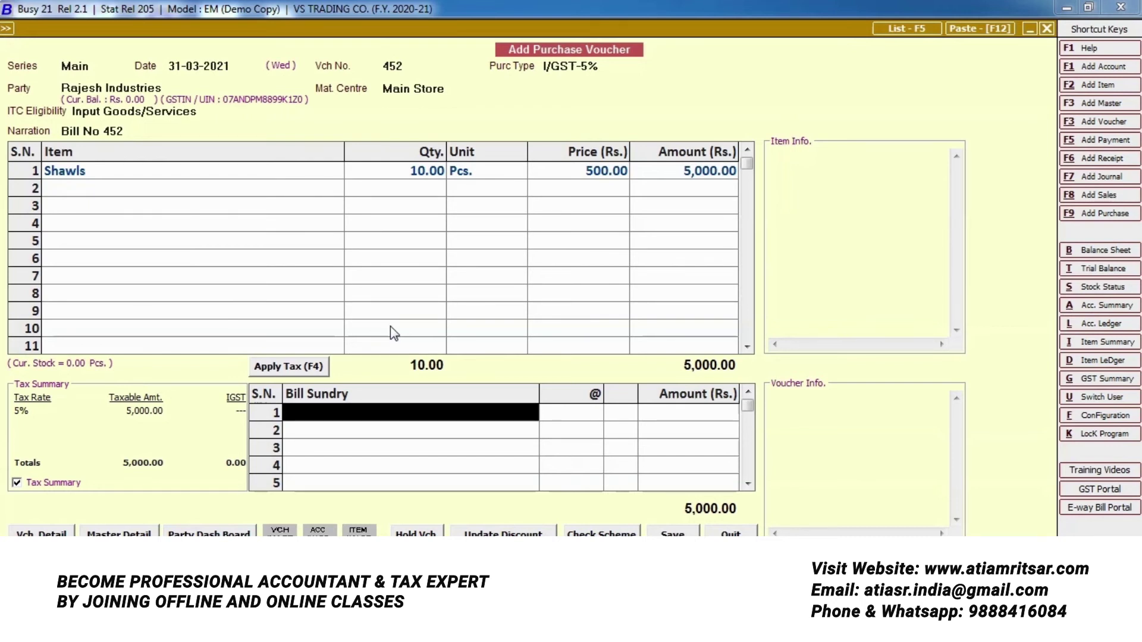
click(488, 631)
- Scroll the invoice PDF to the 5% IGST line of 250.00, then return to Busy
scroll(505, 505, down, 3)
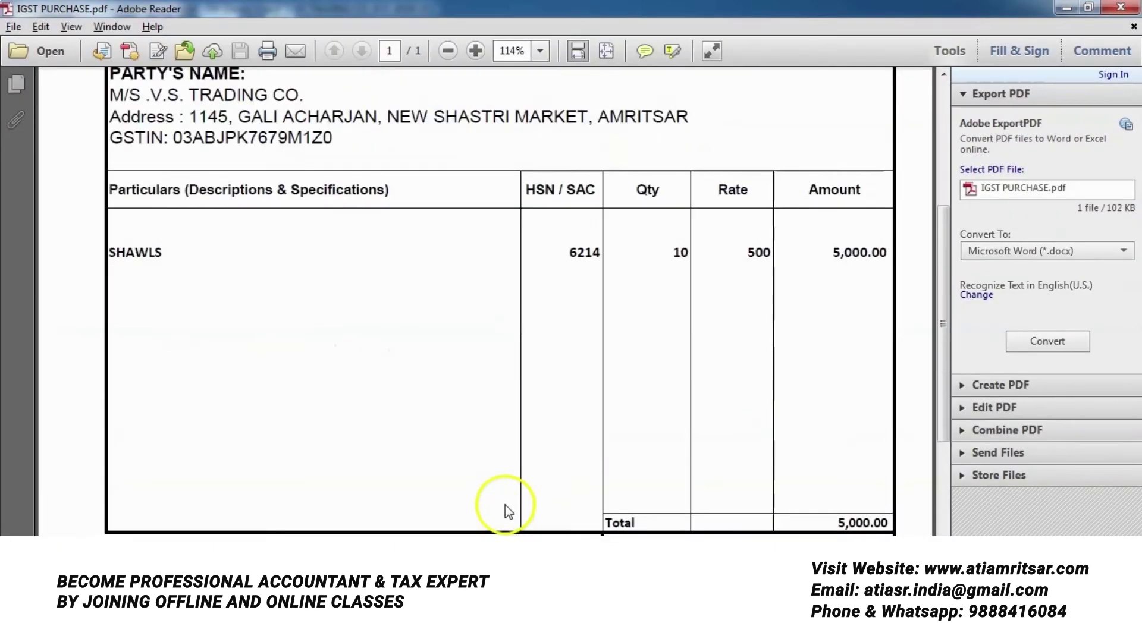
scroll(505, 505, down, 3)
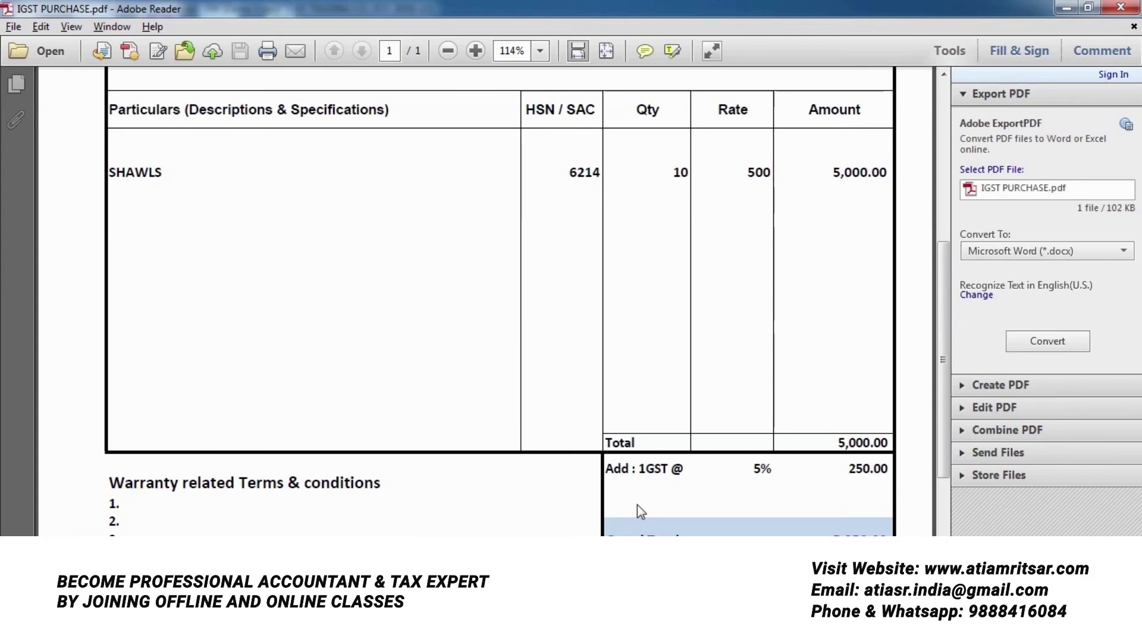
key(alt+Tab)
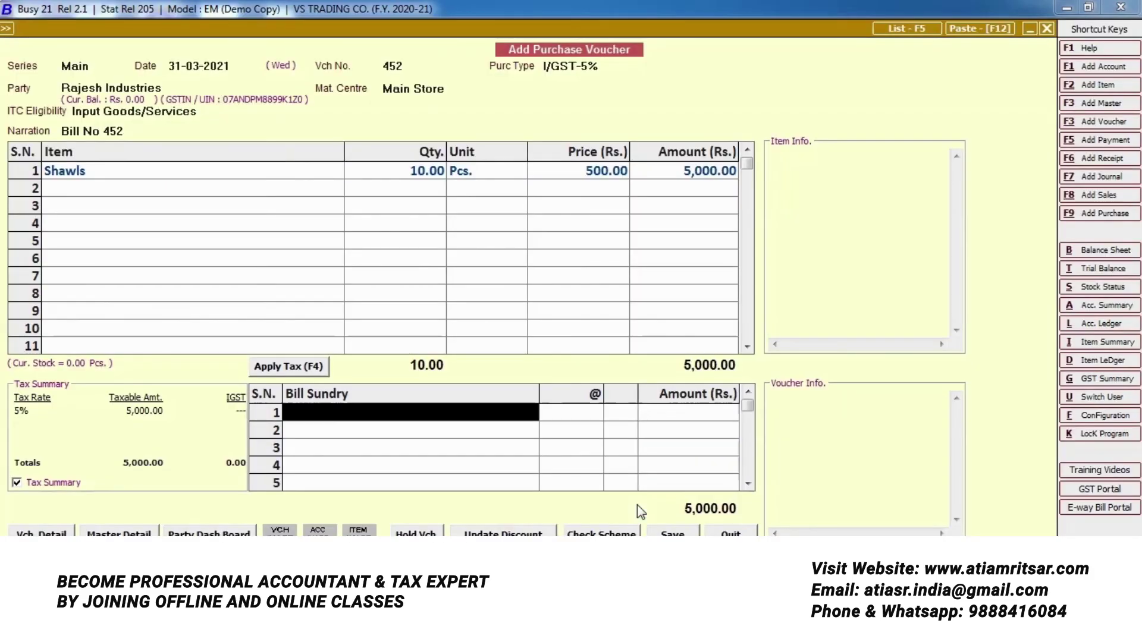
- Add IGST as the bill sundry at 5%, giving 250.00 tax and 5,250.00 total
text(igs)
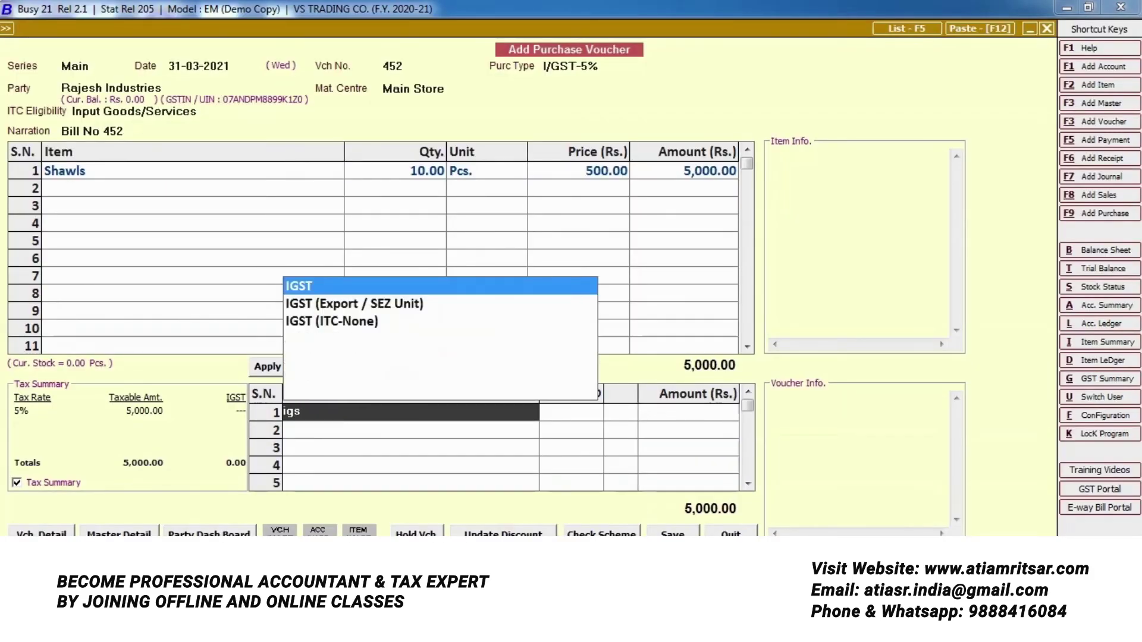
key(Return)
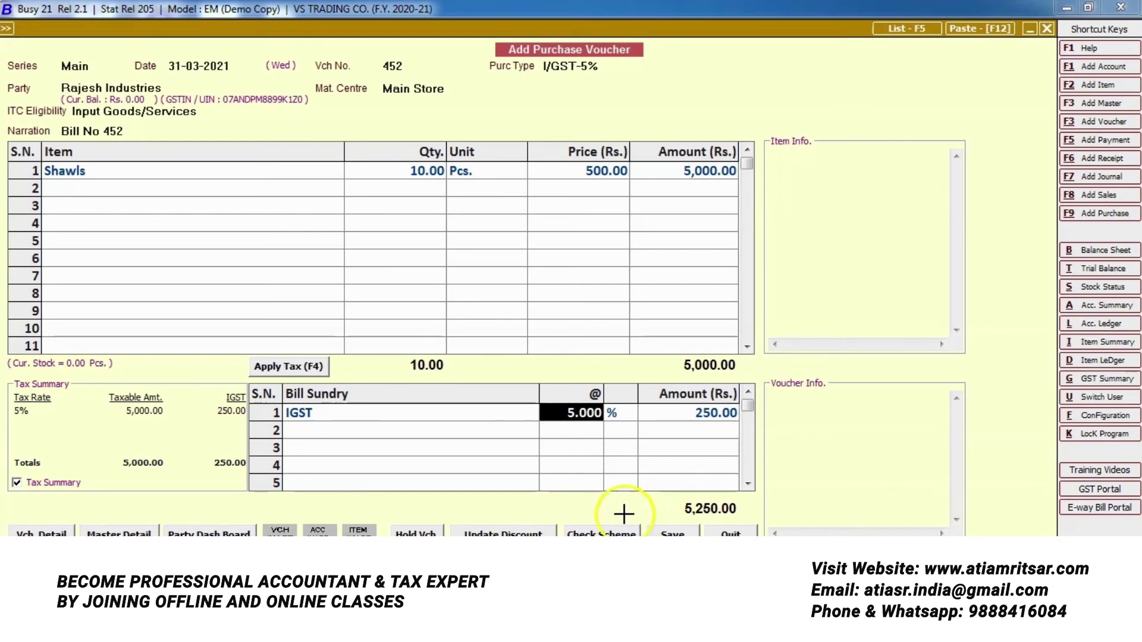
drag(536, 435, 611, 435)
drag(493, 83, 624, 83)
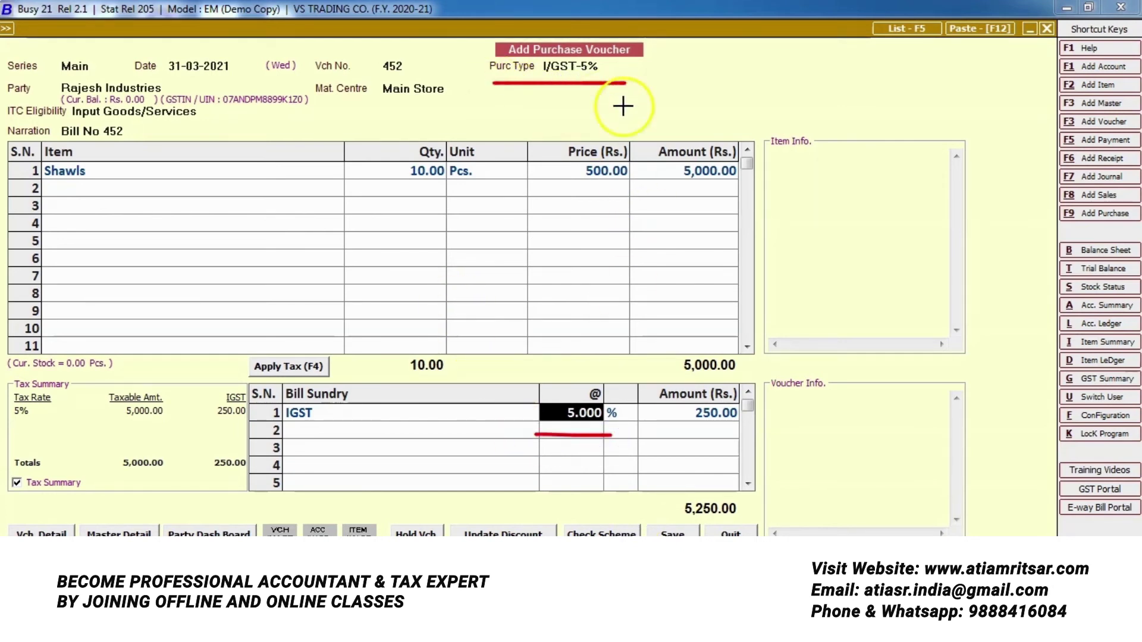
click(712, 305)
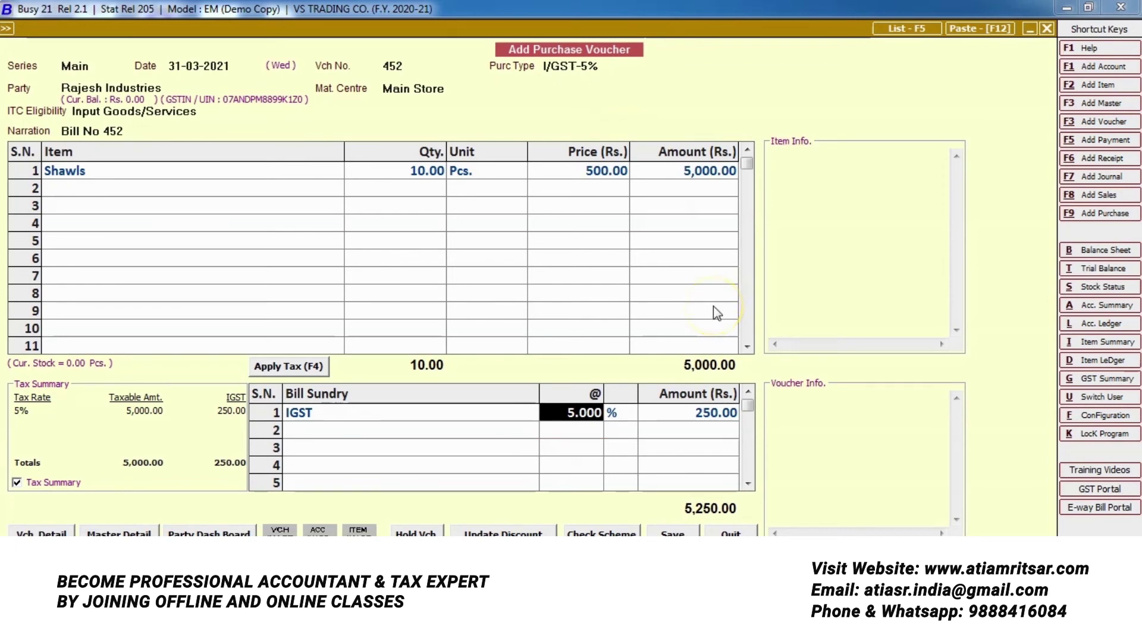
key(Return)
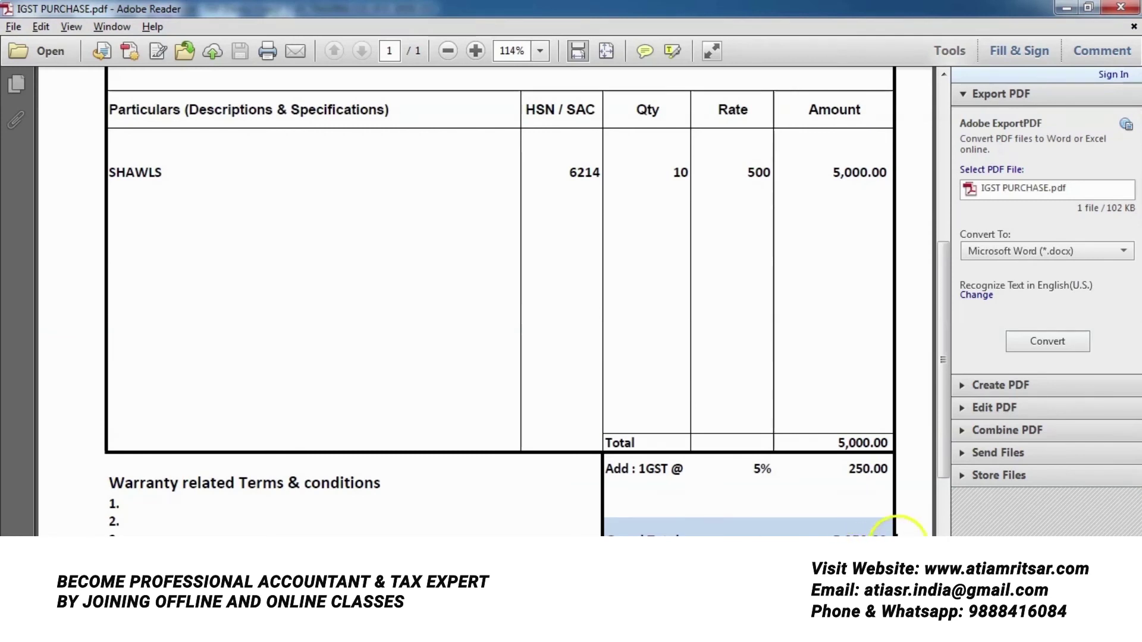
- Compare the invoice's grand total with the 5,250.00 voucher total, then return to Busy
drag(901, 515, 794, 535)
drag(900, 515, 892, 536)
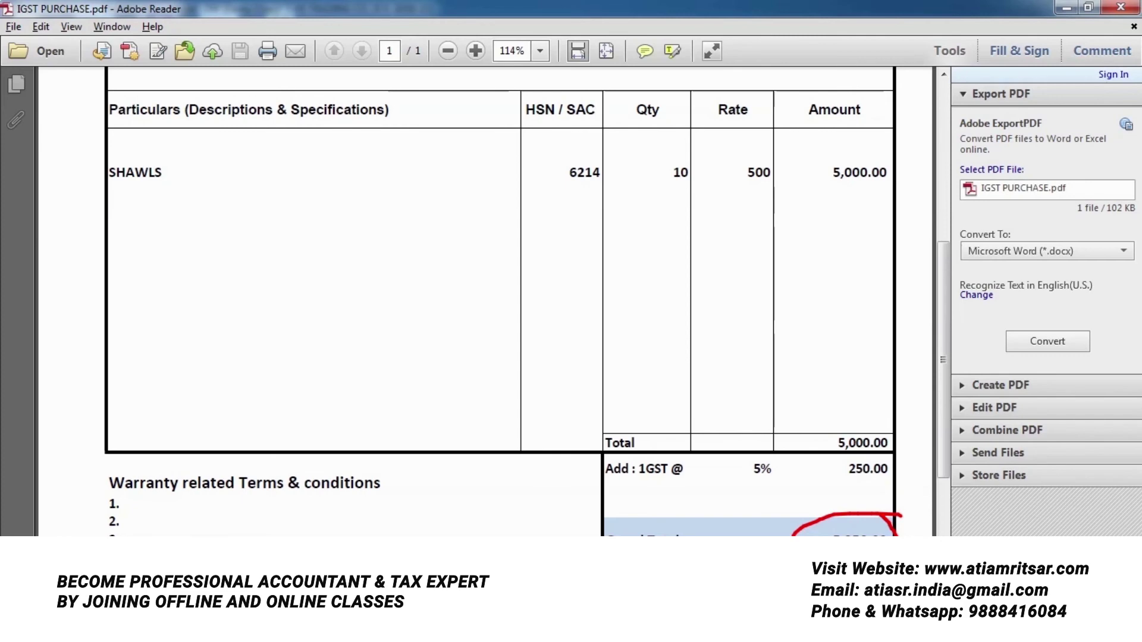
key(alt+Tab)
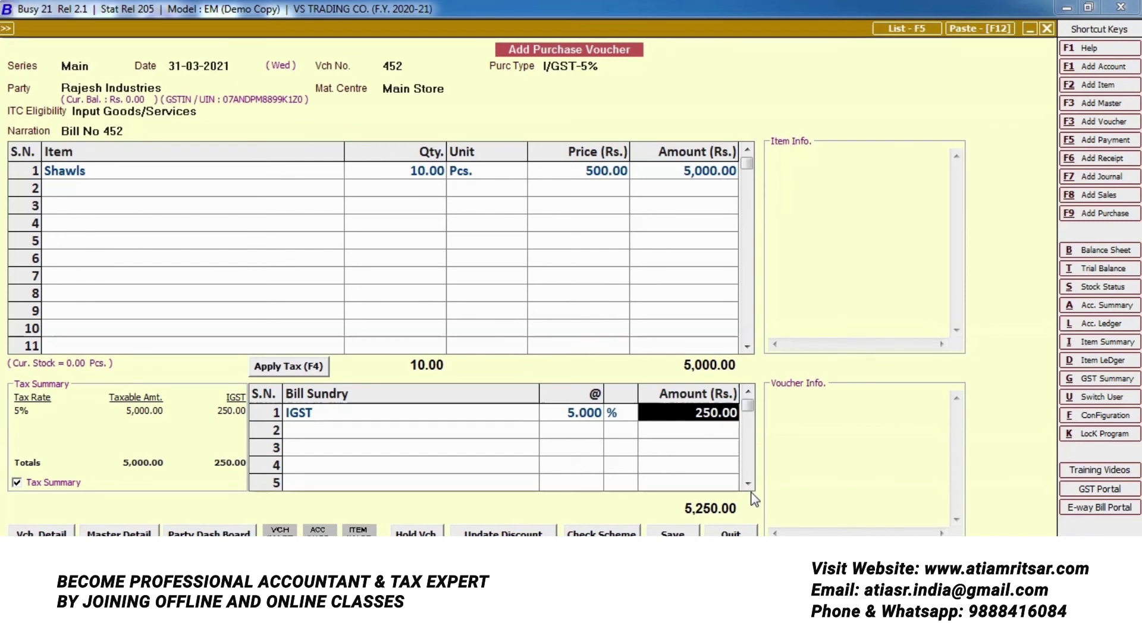
mouse_move(203, 75)
mouse_down()
mouse_move(77, 64)
mouse_move(41, 110)
mouse_move(240, 102)
mouse_move(213, 71)
mouse_up()
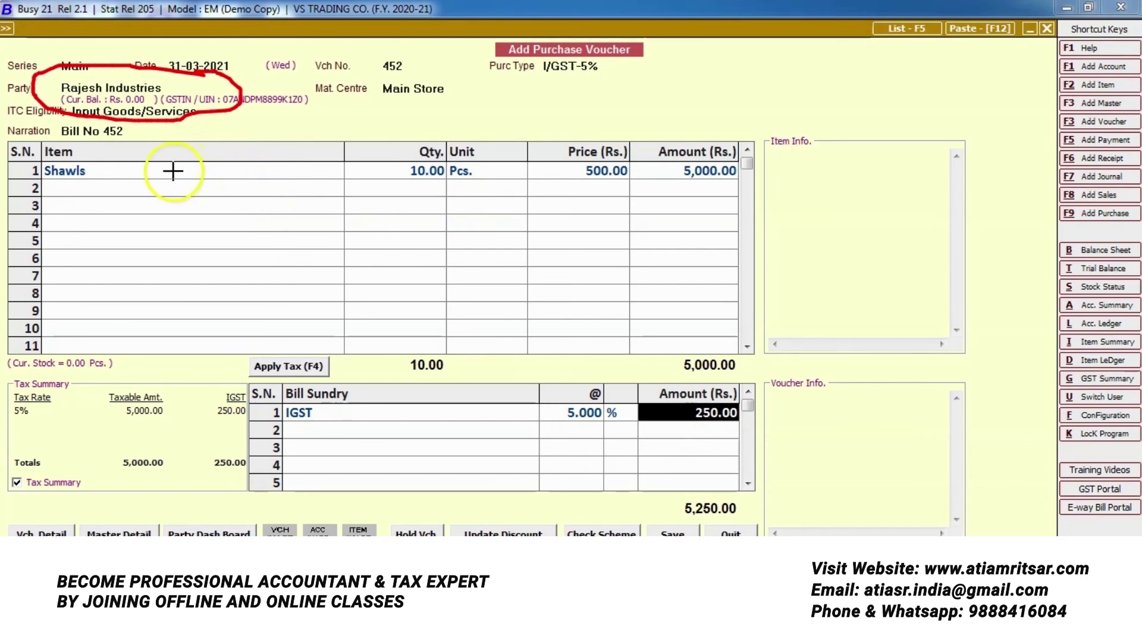
mouse_move(165, 158)
mouse_down()
mouse_move(113, 134)
mouse_move(27, 129)
mouse_move(10, 202)
mouse_move(168, 211)
mouse_move(173, 155)
mouse_up()
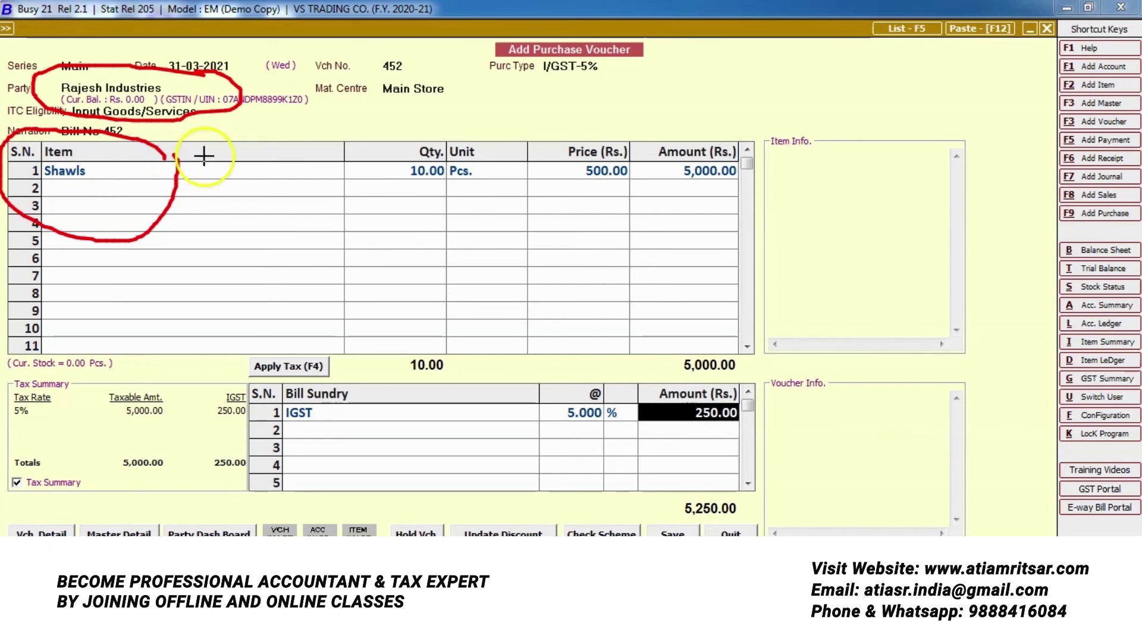
click(74, 66)
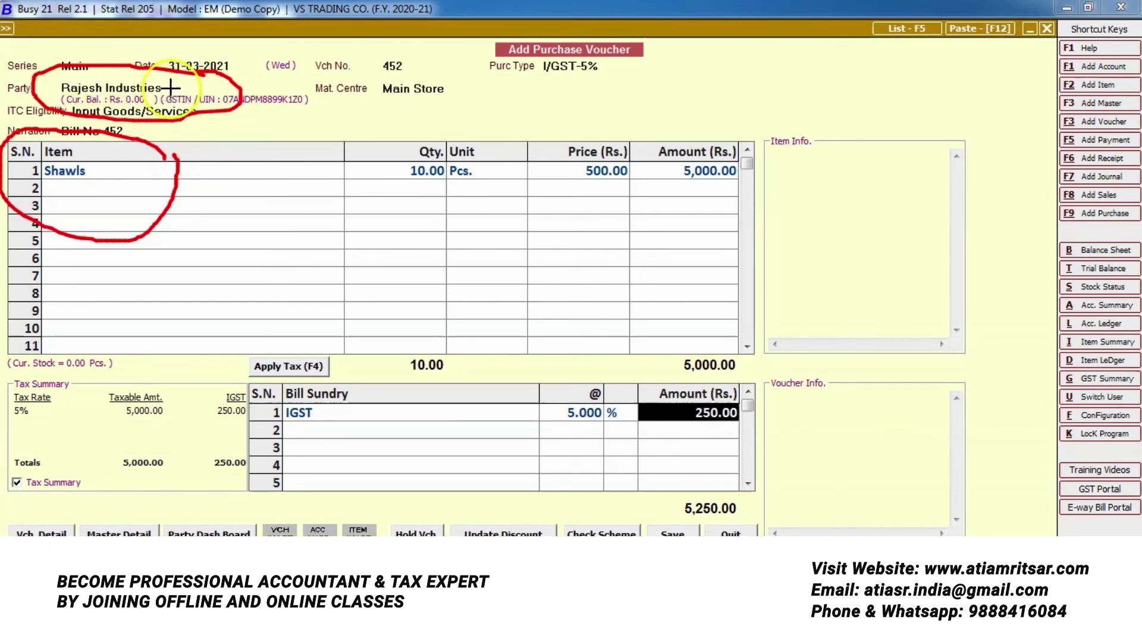
drag(167, 85, 236, 82)
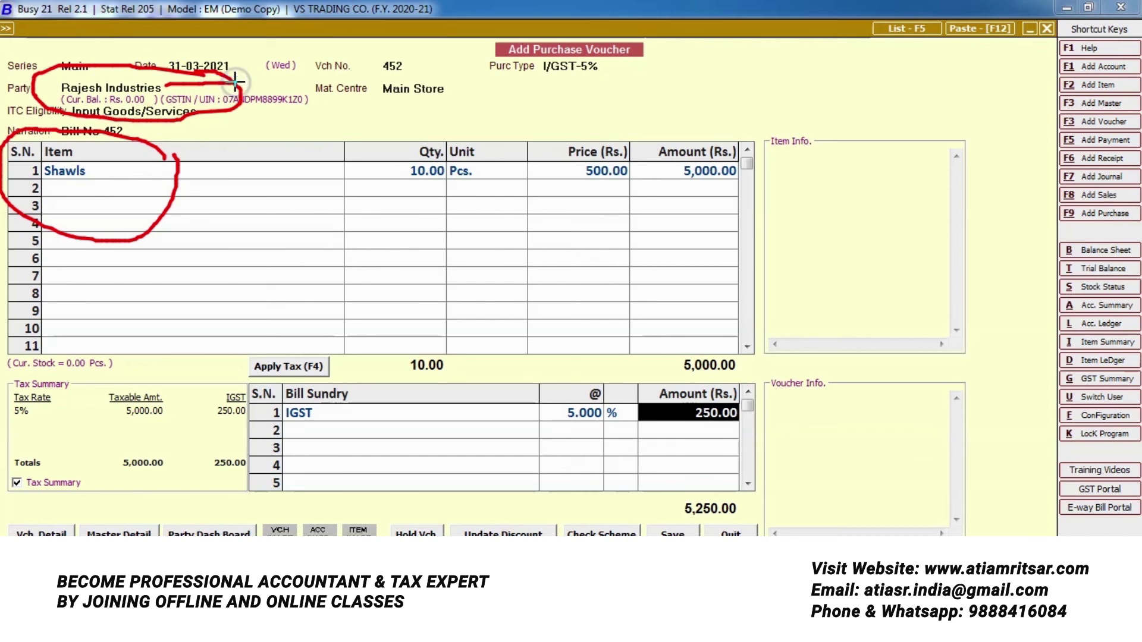
drag(378, 72, 652, 83)
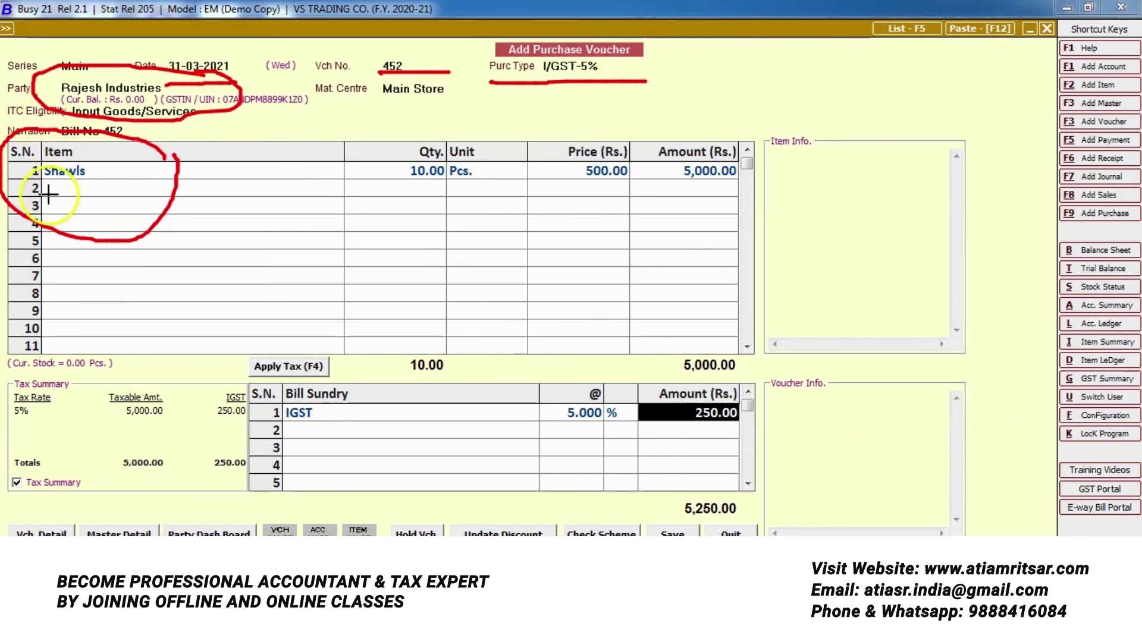
drag(46, 193, 130, 195)
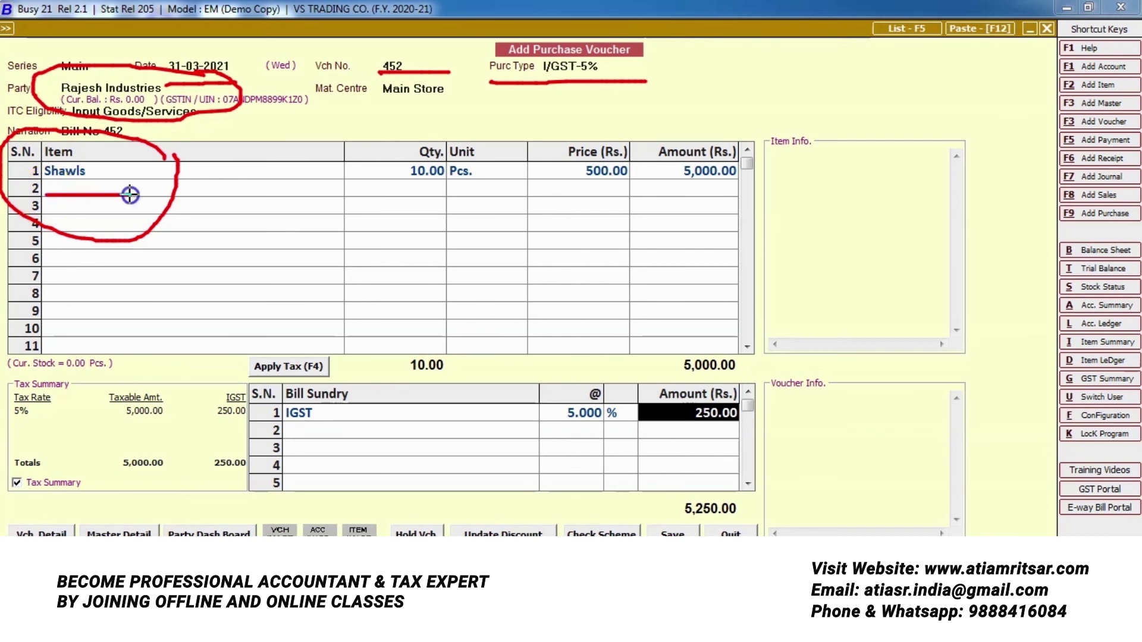
mouse_move(371, 194)
mouse_down()
mouse_move(634, 185)
mouse_move(738, 196)
mouse_up()
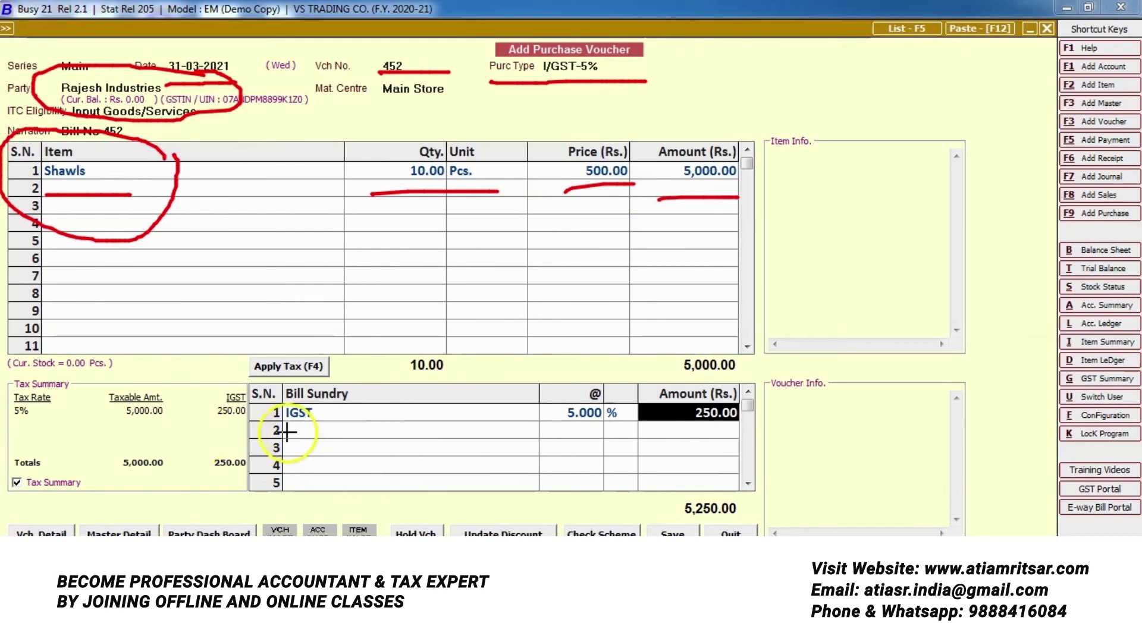
drag(288, 432, 374, 436)
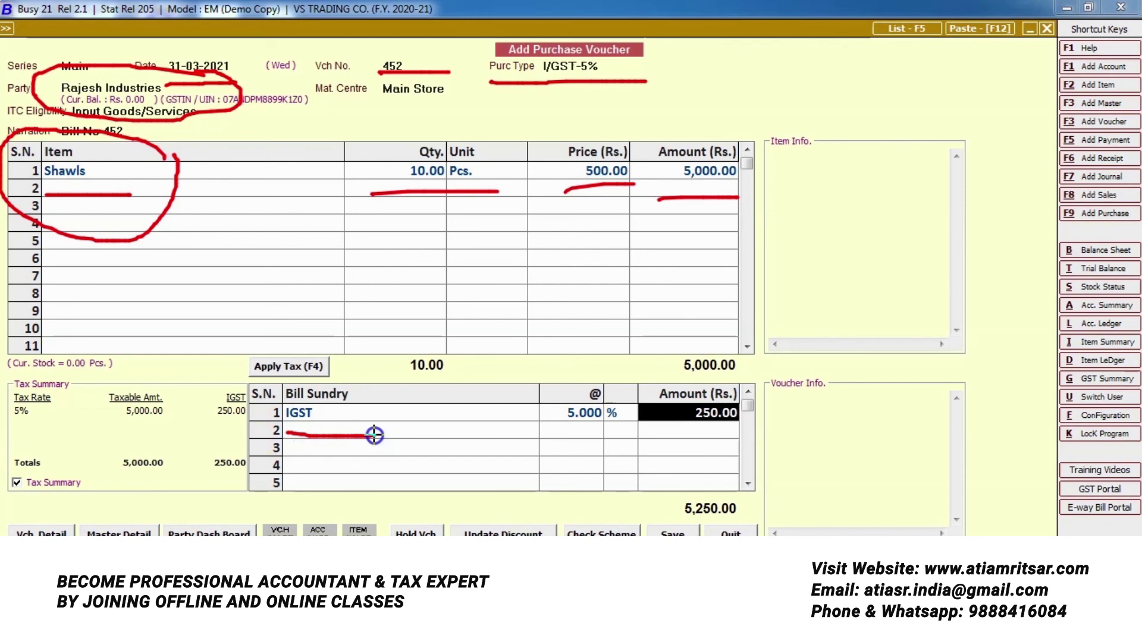
mouse_move(765, 495)
mouse_down()
mouse_move(689, 482)
mouse_move(741, 525)
mouse_move(764, 496)
mouse_up()
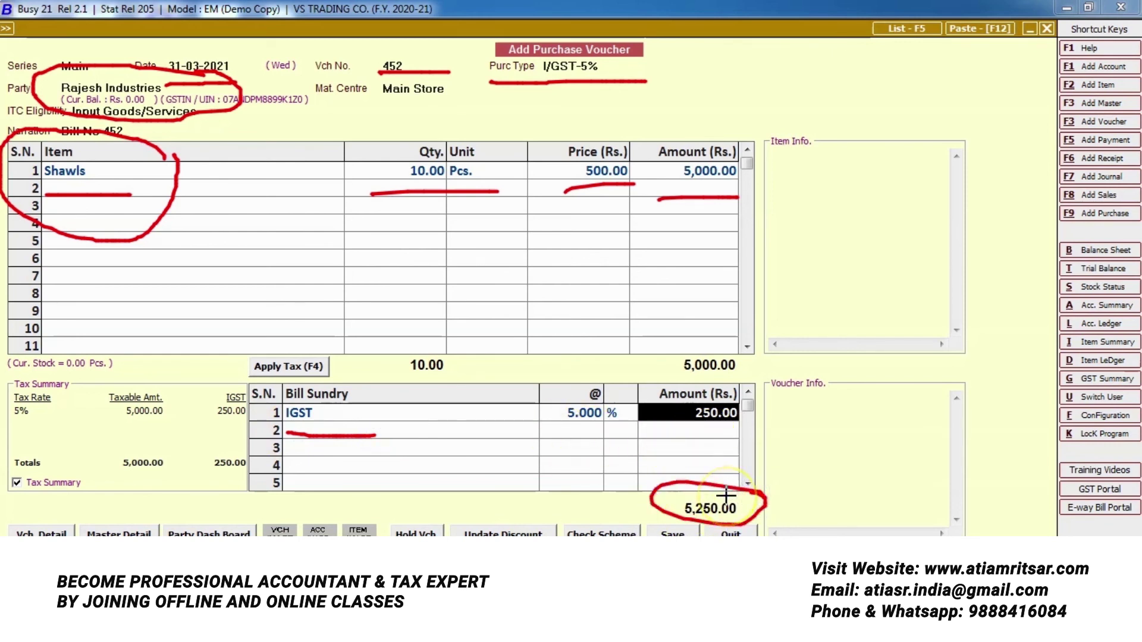
key(Escape)
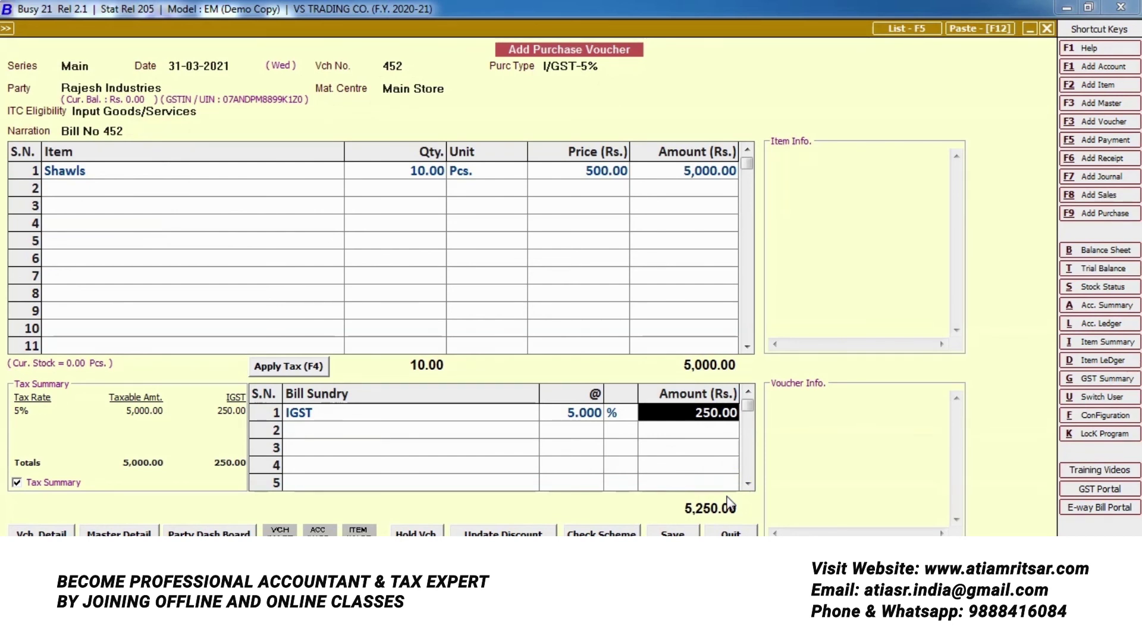
- Accept the IGST amount, pass the invalid-GSTIN warning, and keep bill number 452 for reporting
key(Return)
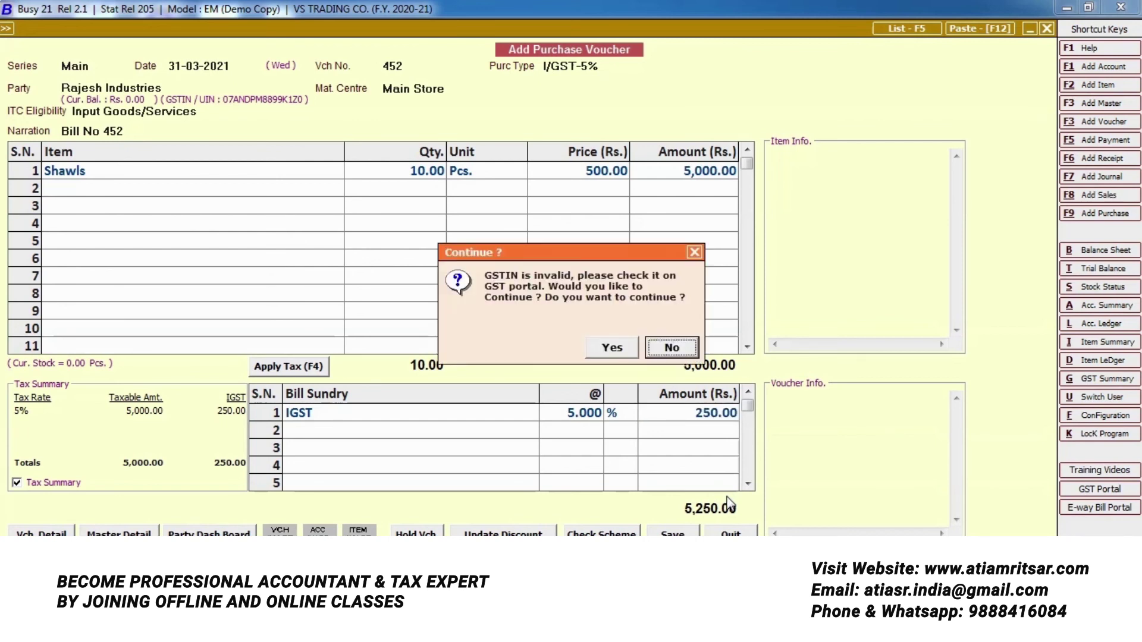
key(Left)
key(Return)
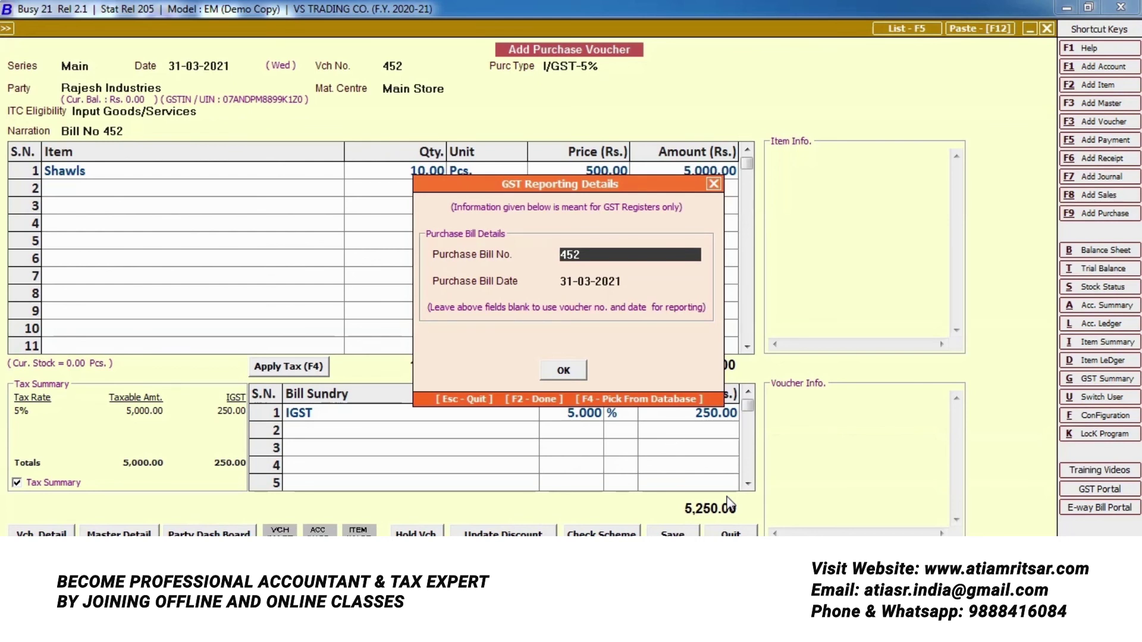
key(Return)
key(Return)
key(Return)
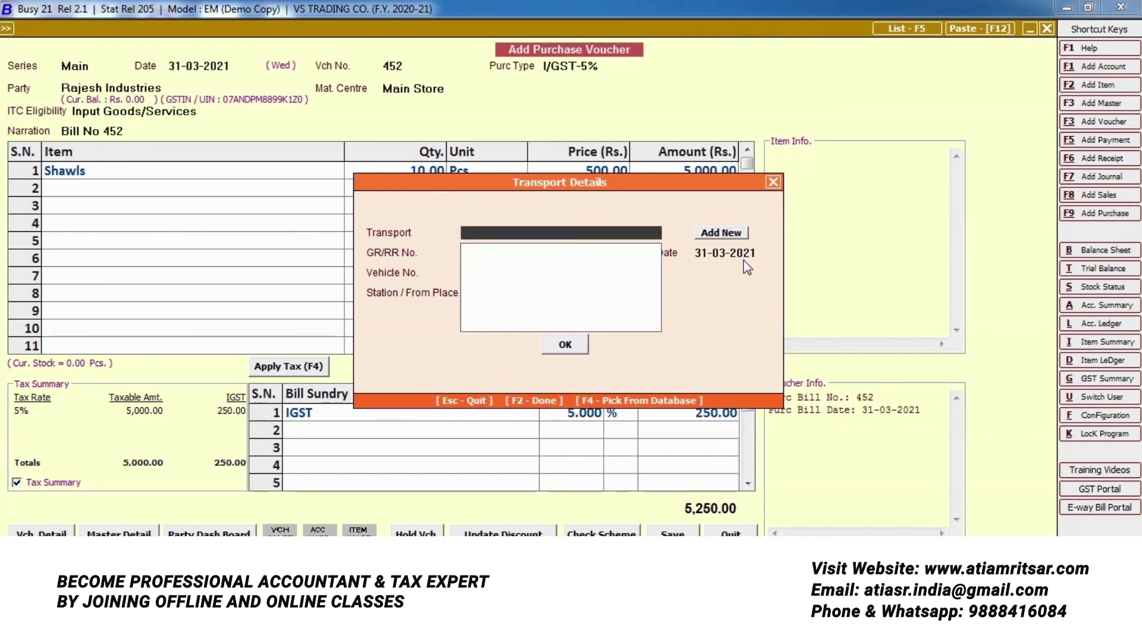
- Create 'Nadda Transport' as a new transporter and select it for the voucher
click(731, 233)
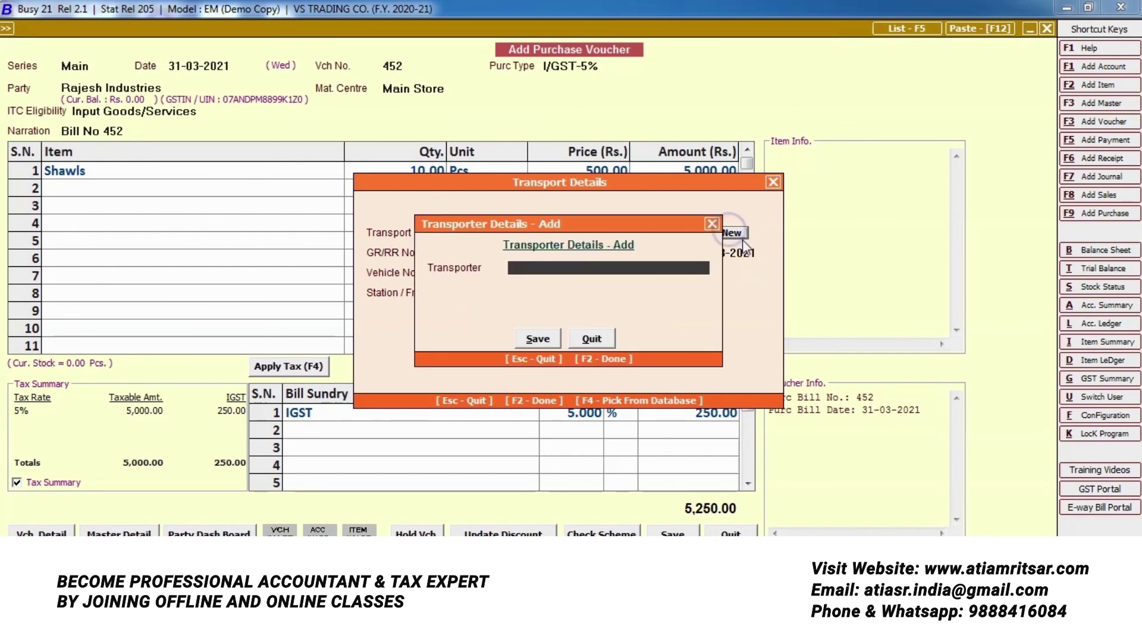
text(Nadda Transport)
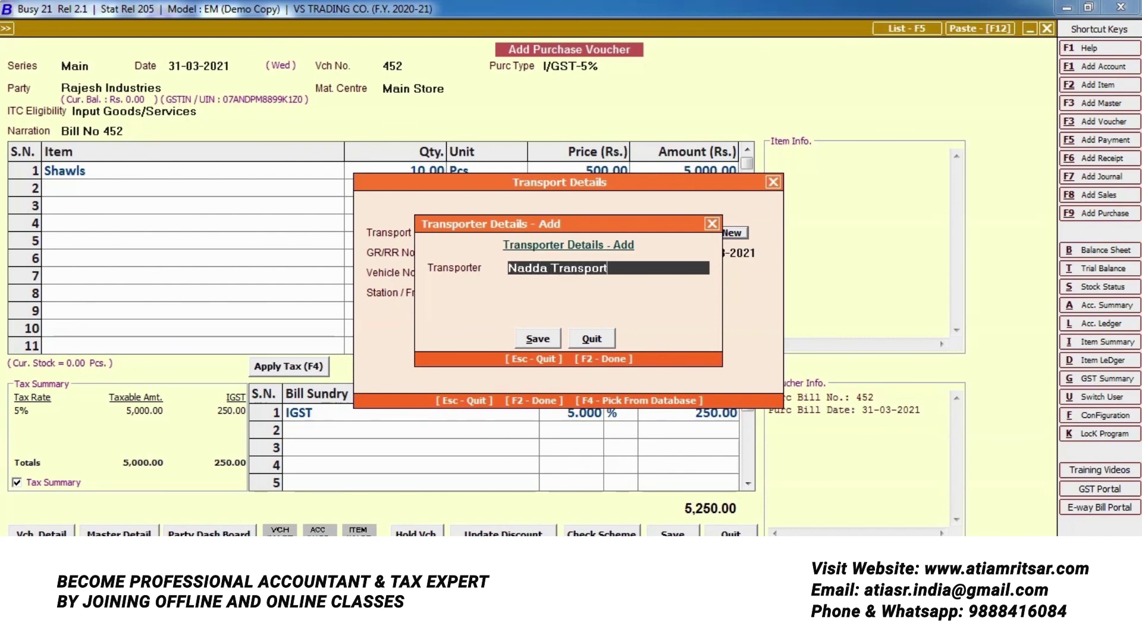
click(538, 339)
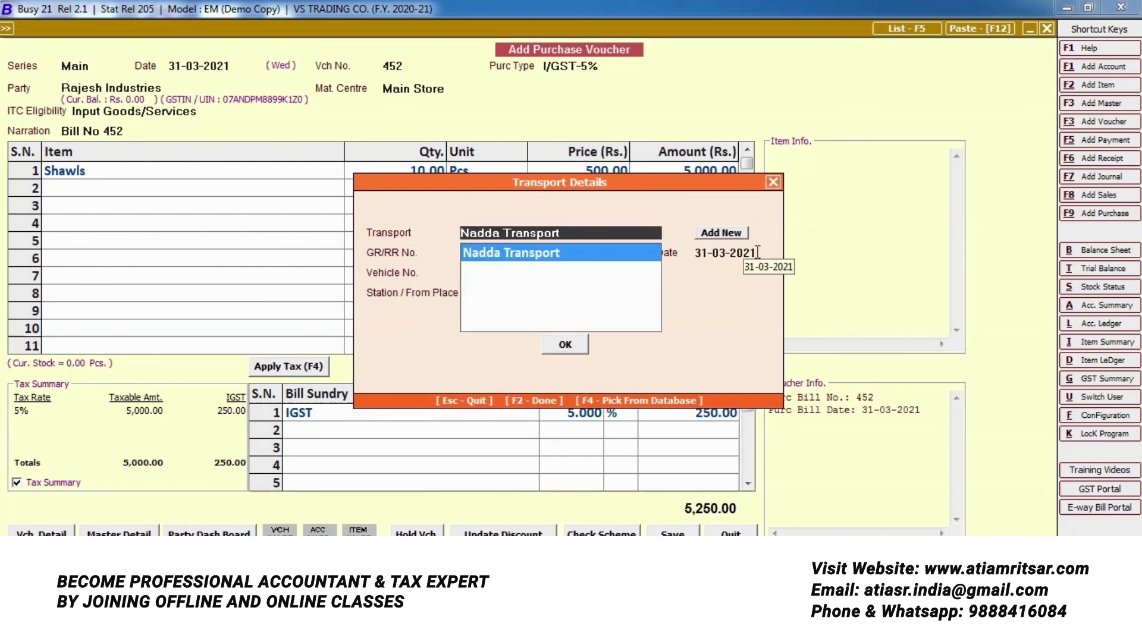
key(Return)
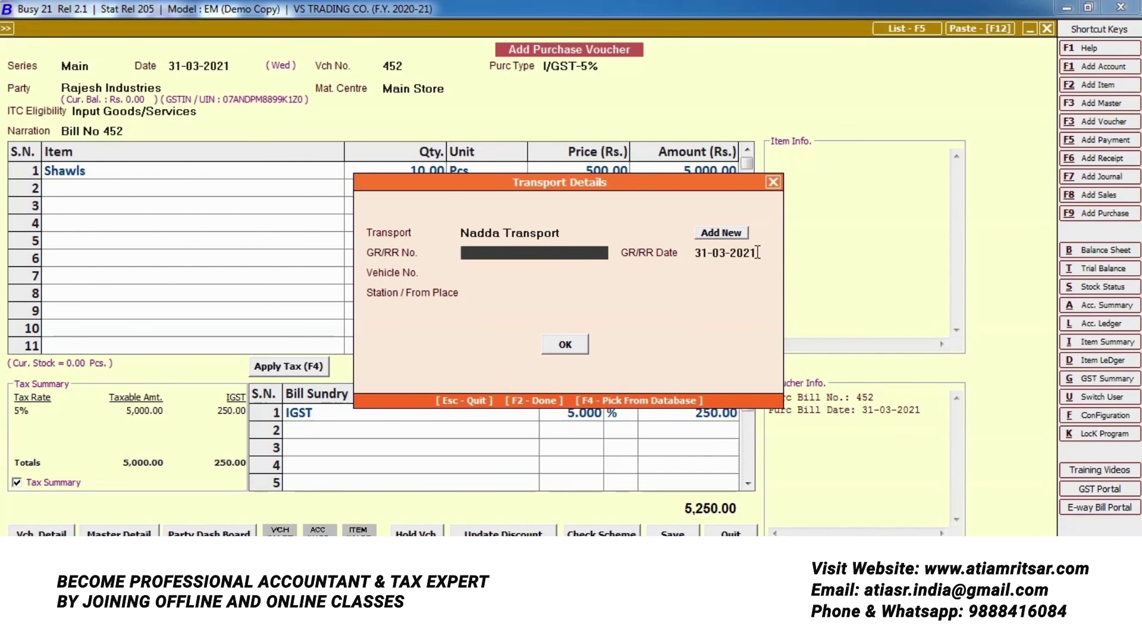
- Skip the remaining transport fields and save the purchase voucher
key(Return)
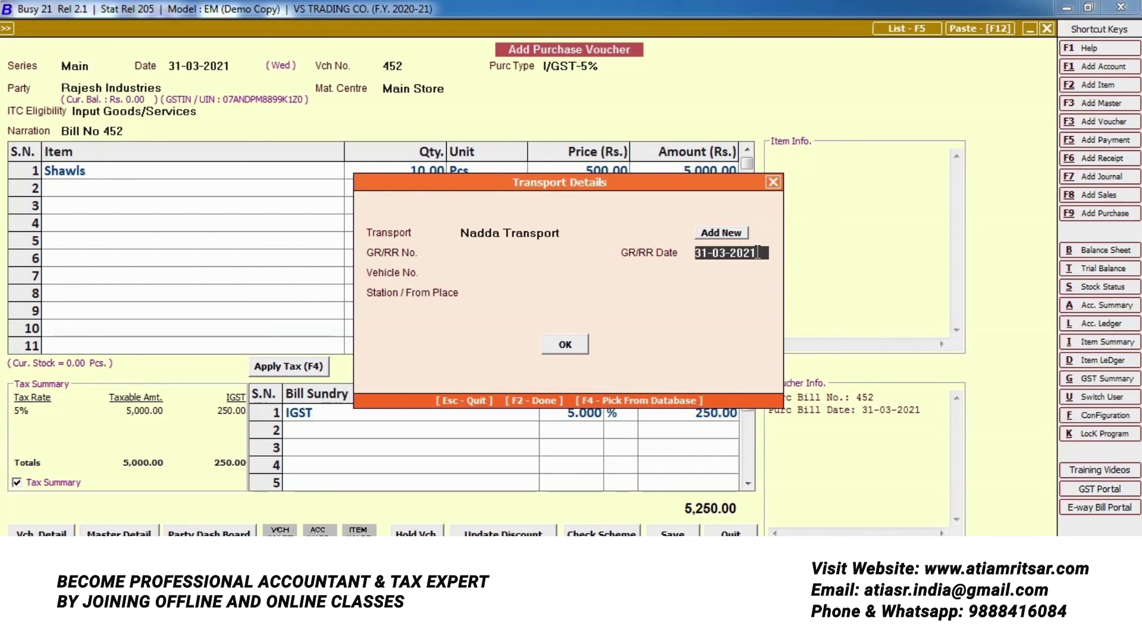
key(Return)
key(Return)
key(Return)
key(Return)
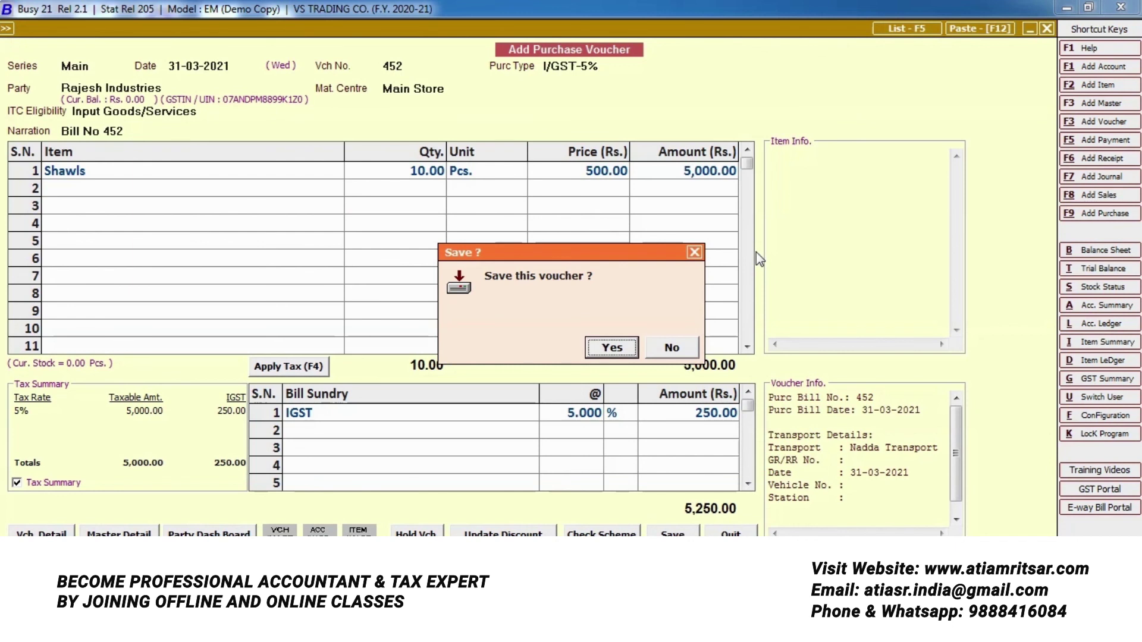
key(Return)
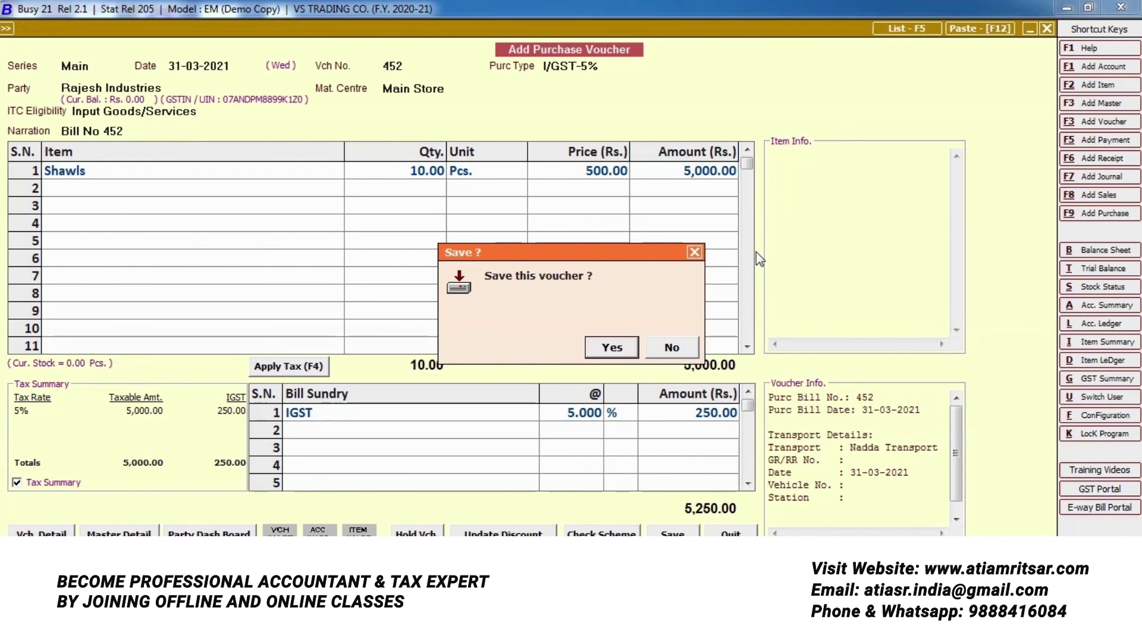